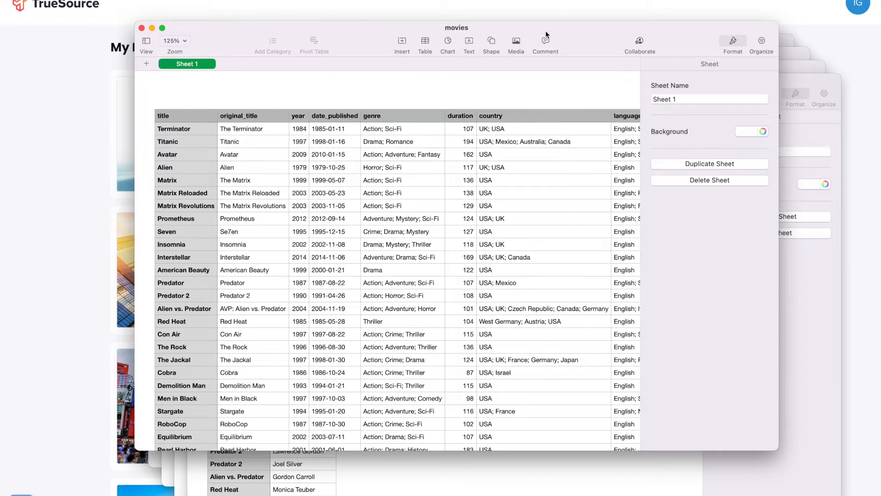
Step: Look through the names, movie_actor_map, movie_director_map and movie_producer_map spreadsheets and return to the My Products page in TrueSource
left_click(785, 40)
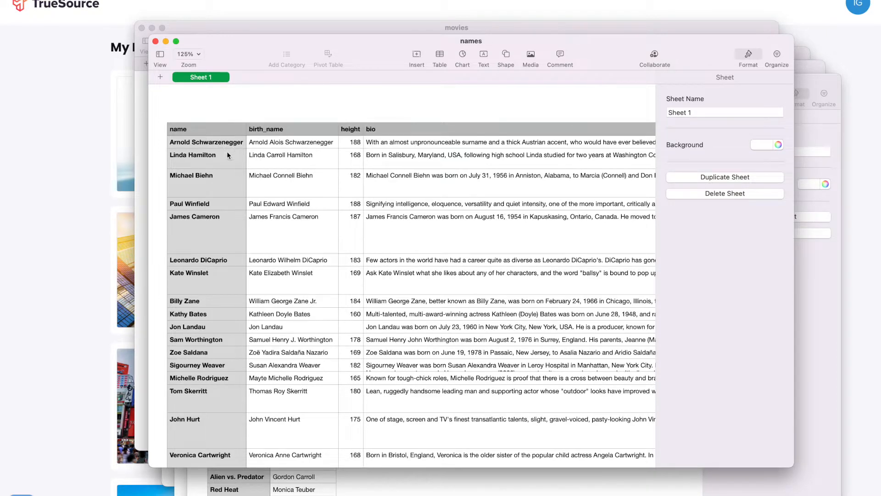
left_click(801, 53)
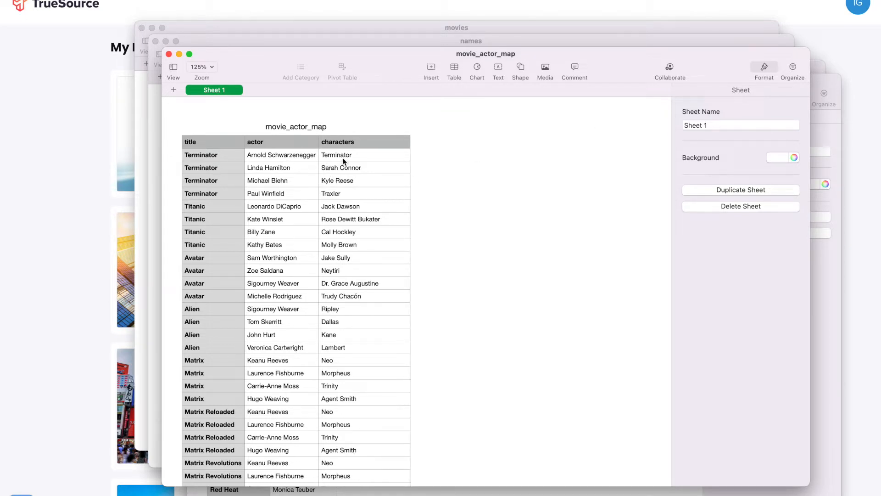
scroll(344, 161, "down", 2)
scroll(342, 169, "up", 2)
left_click(816, 67)
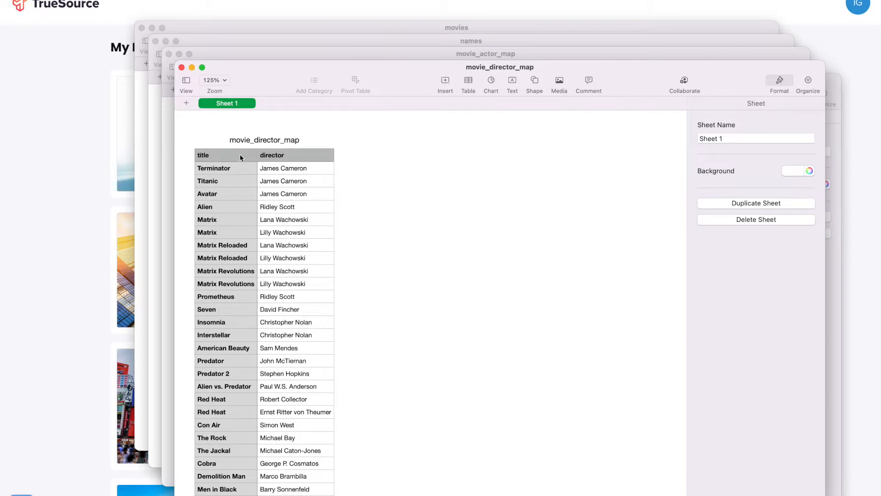
left_click(834, 83)
left_click(794, 19)
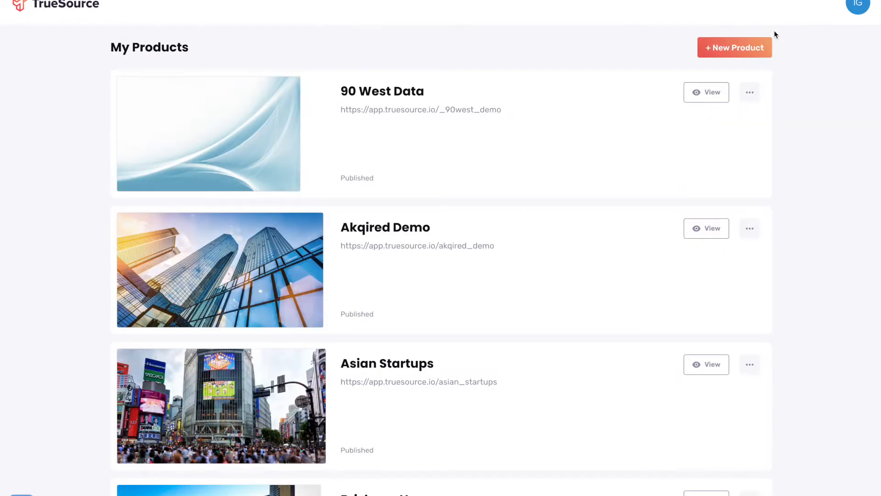
Step: Start a new product named Movies Collection and upload movies.csv as its data file
left_click(735, 51)
left_click(427, 152)
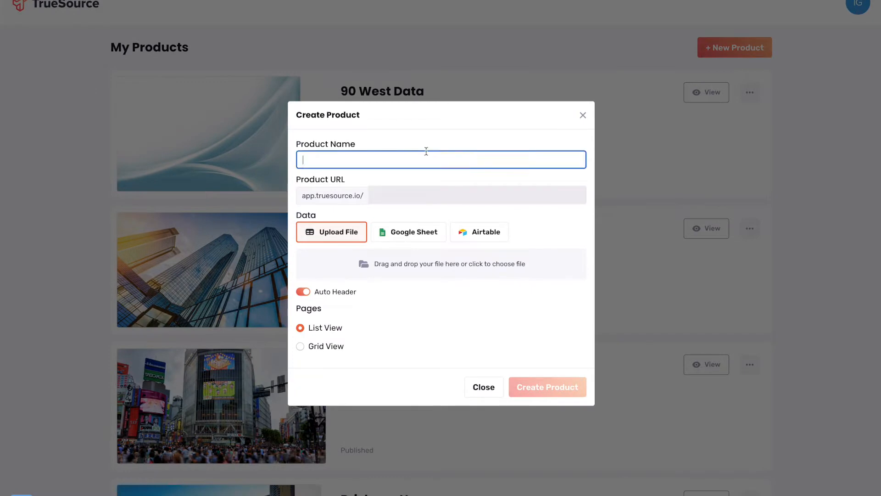
type("Movies Collection")
key("Tab")
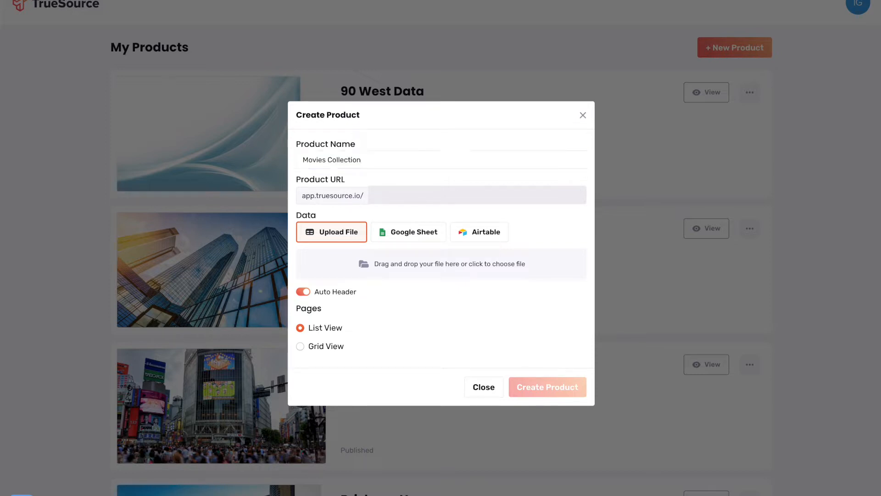
left_click(467, 264)
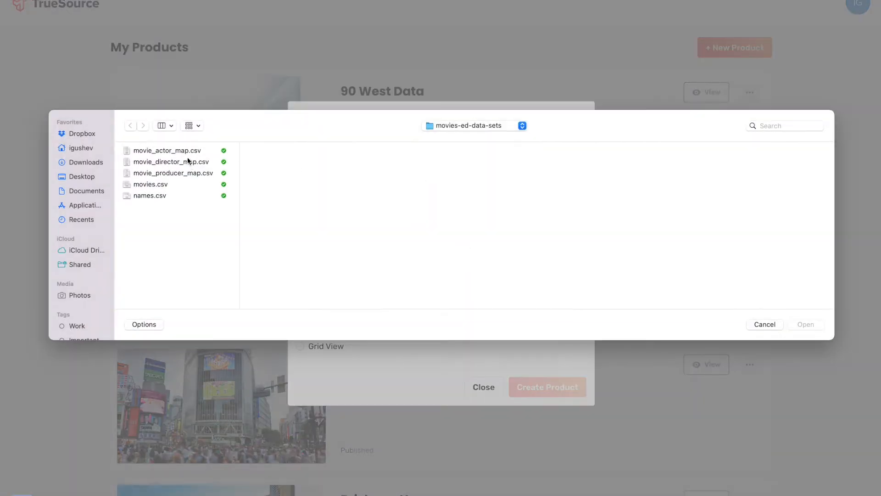
left_click(167, 184)
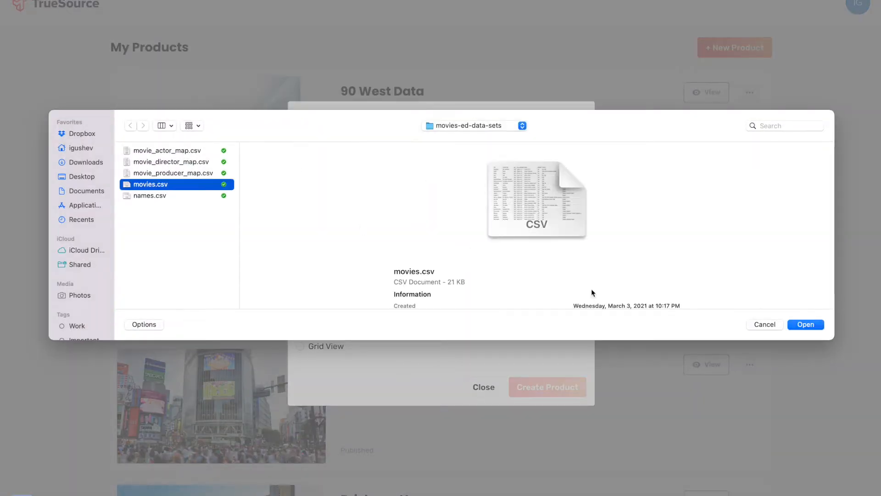
left_click(821, 327)
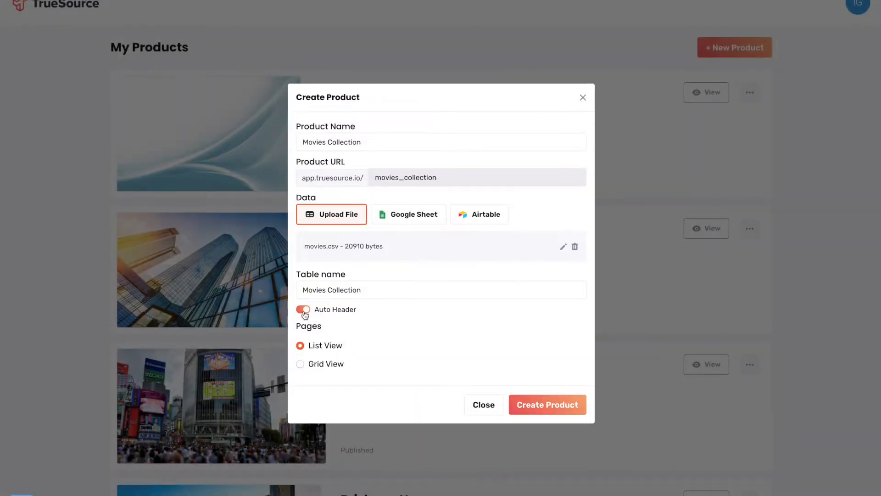
Step: Turn off Auto Header, rename the product's table as Movies and create the product
left_click(303, 309)
left_click(363, 290)
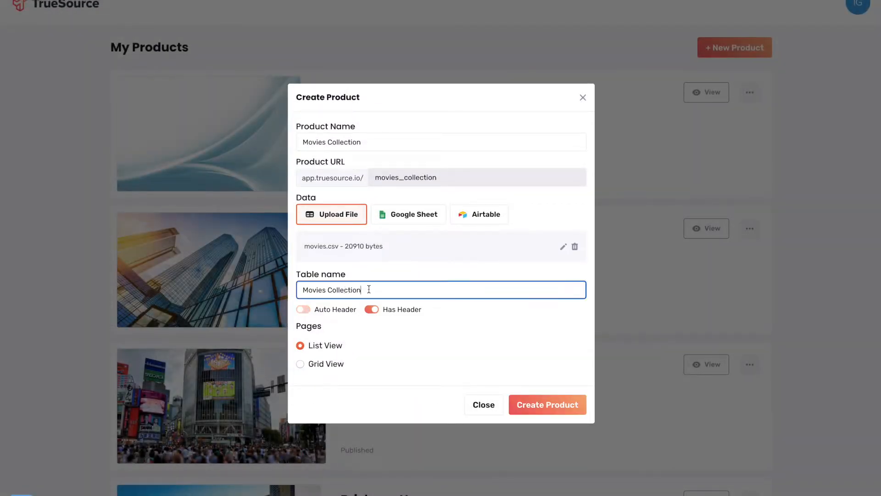
double_click(345, 289)
key("BackSpace")
key("BackSpace")
key("BackSpace")
key("BackSpace")
key("BackSpace")
key("BackSpace")
key("BackSpace")
key("BackSpace")
type("Movie")
key("Tab")
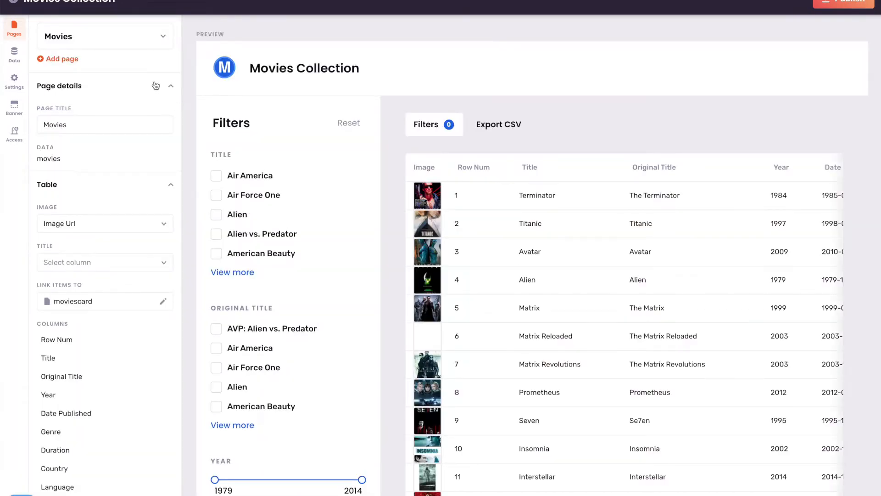
Step: Add a table titled People to the product's data from names.csv, with Auto Header turned off
left_click(15, 55)
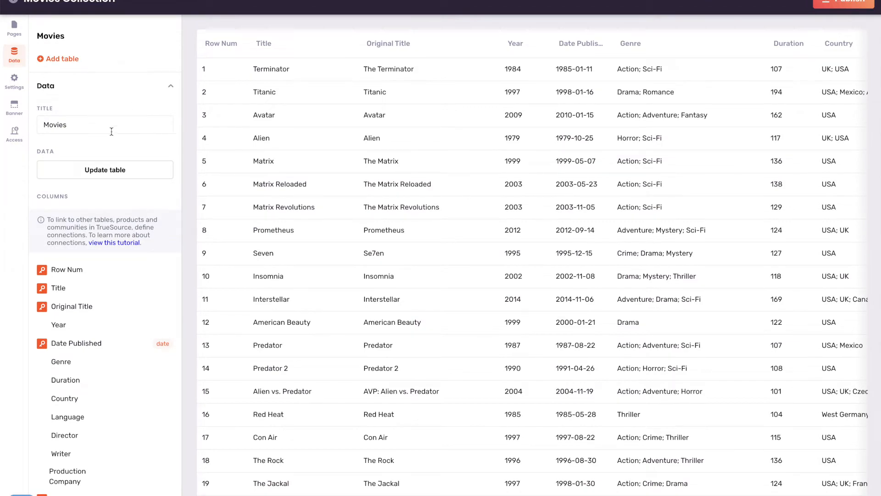
scroll(112, 132, "down", 2)
scroll(112, 132, "up", 2)
left_click(68, 59)
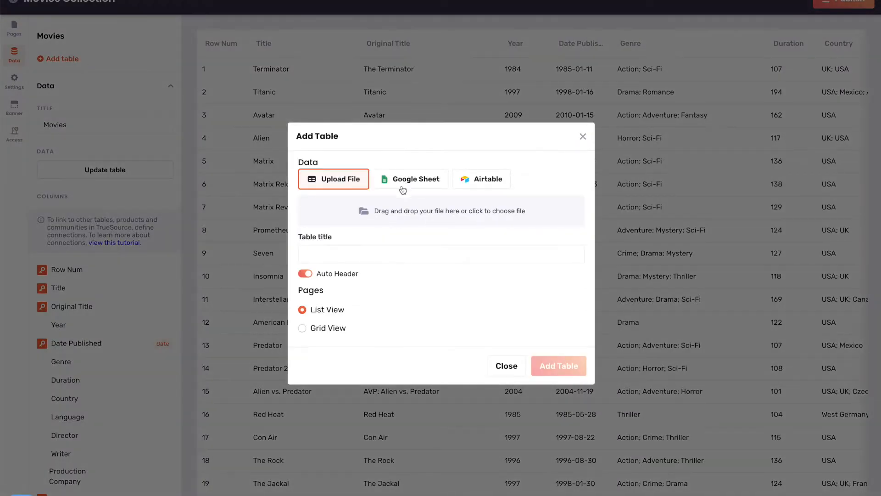
left_click(413, 221)
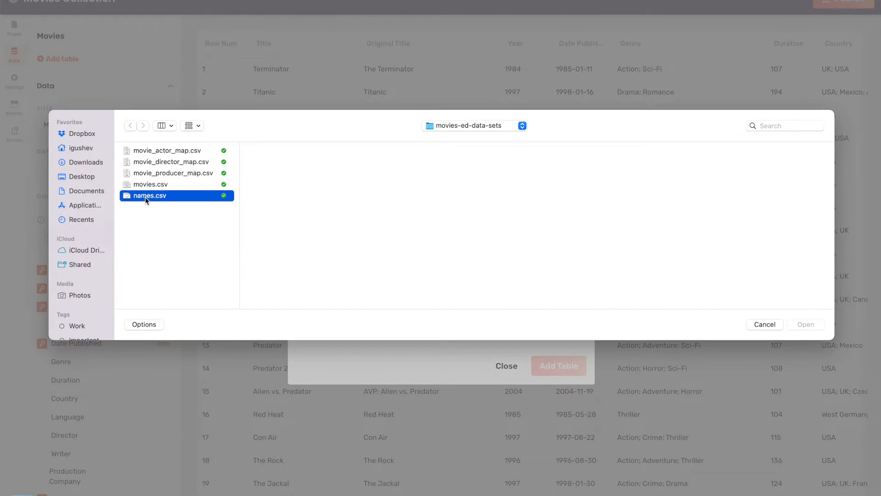
double_click(145, 197)
left_click(400, 255)
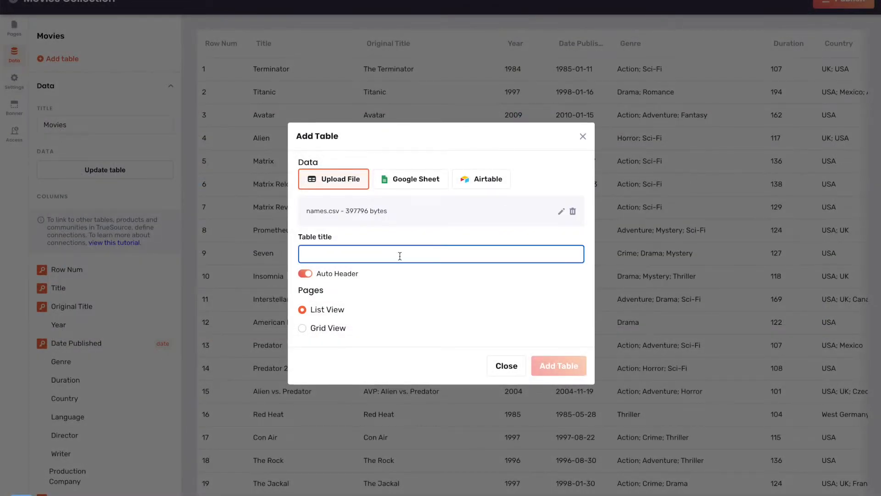
type("People")
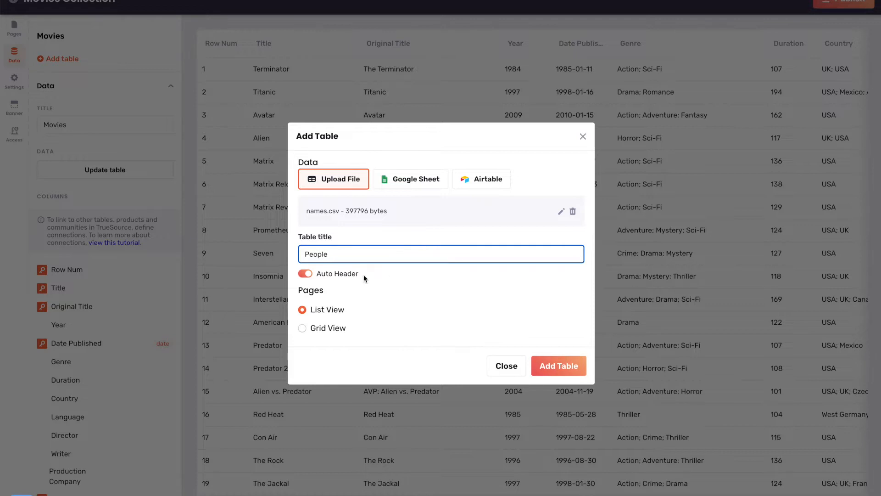
left_click(306, 274)
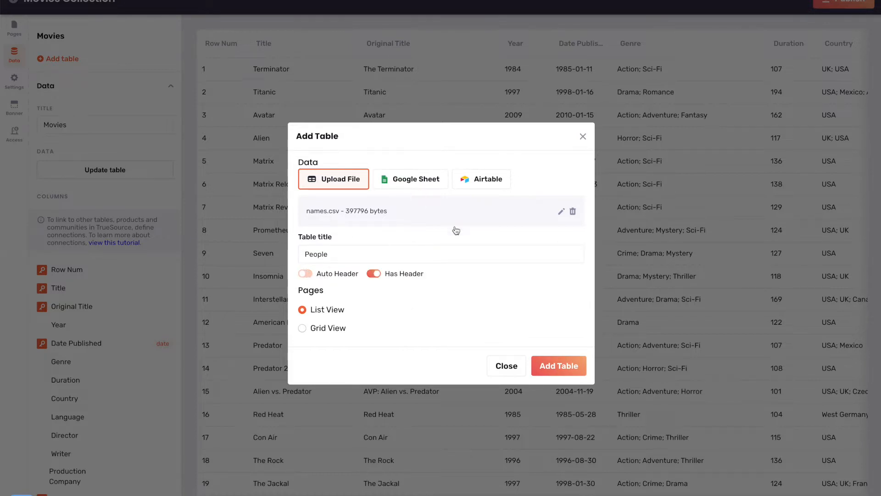
left_click(565, 367)
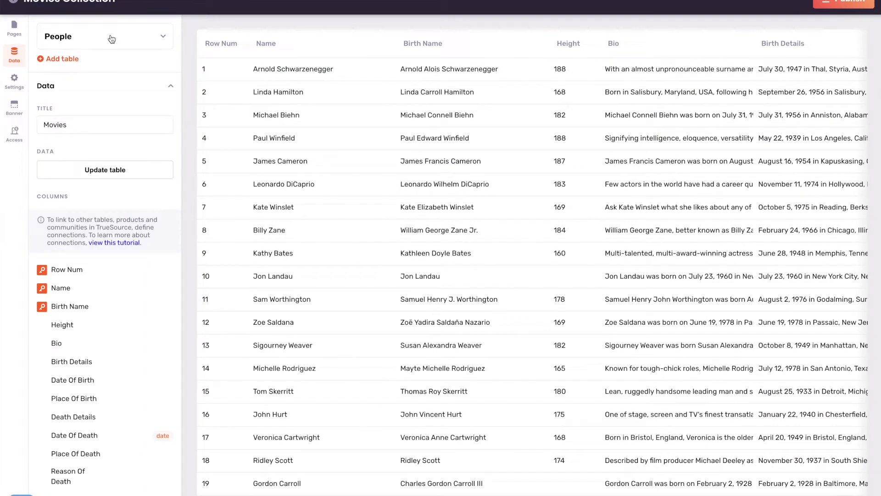
Step: Add a table titled Movies Actors to the product's data from movie_actor_map.csv
left_click(111, 39)
left_click(87, 84)
left_click(69, 59)
left_click(426, 252)
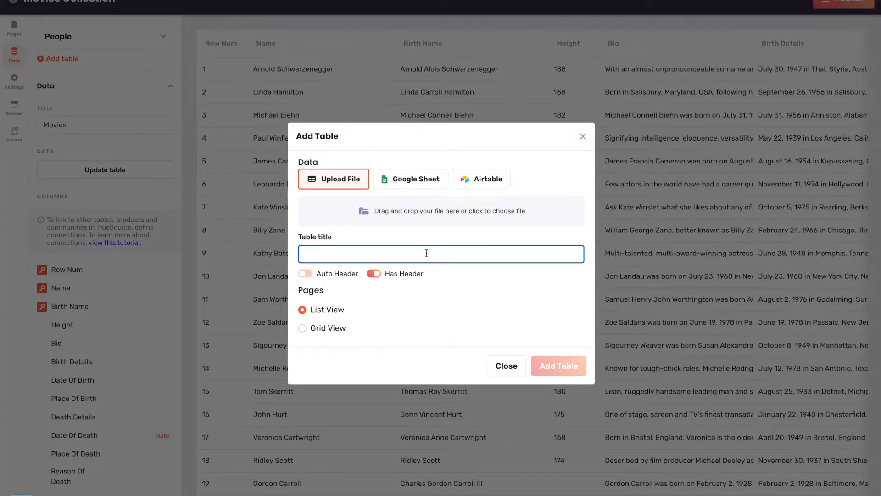
type("M")
left_click(423, 218)
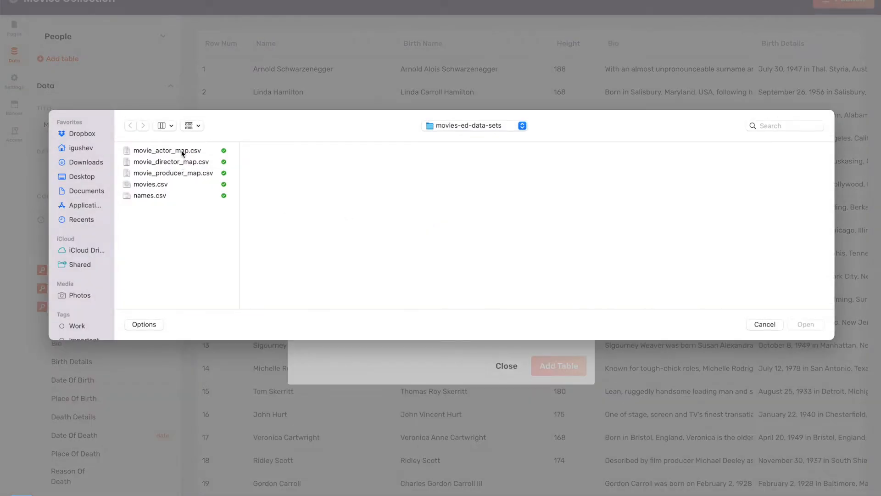
double_click(182, 153)
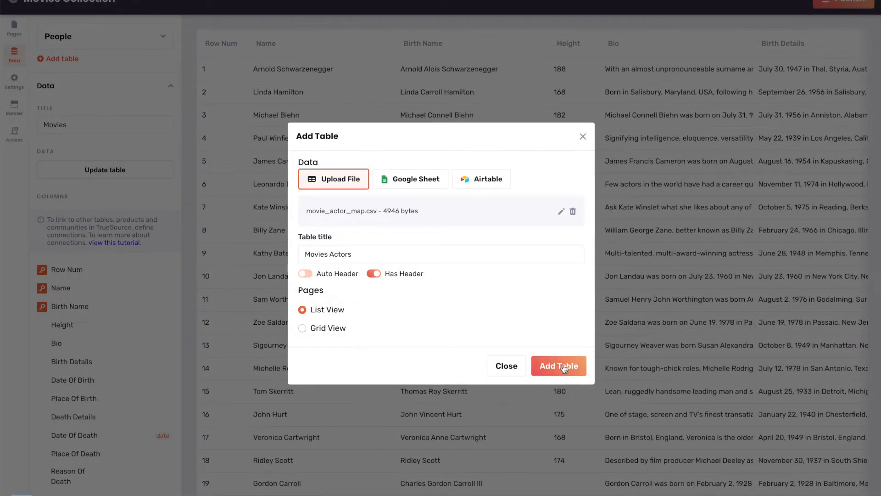
left_click(564, 367)
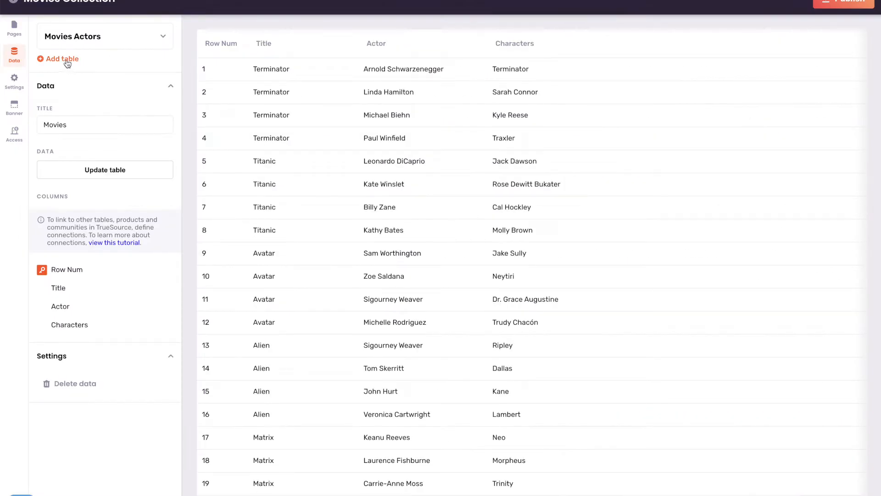
Step: Add a table titled Movies Directors to the product's data from movie_director_map.csv
left_click(61, 59)
left_click(403, 250)
type("Mov")
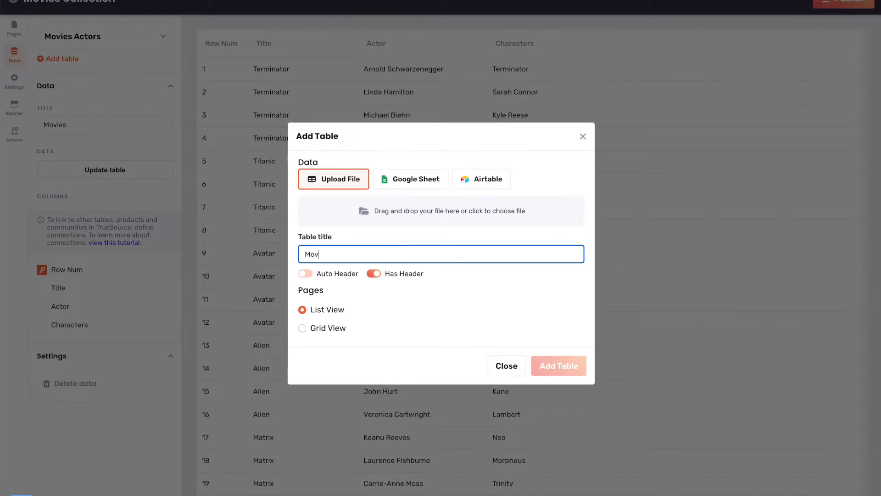
type("ies Directors")
left_click(414, 221)
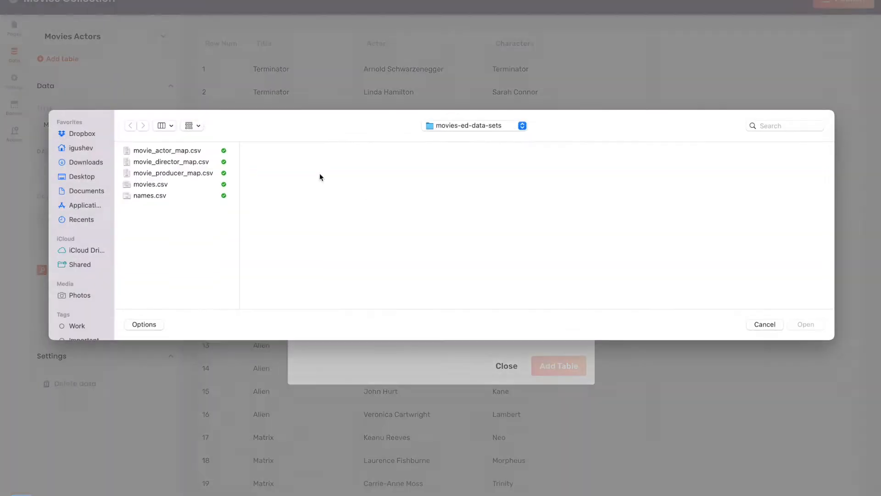
double_click(187, 164)
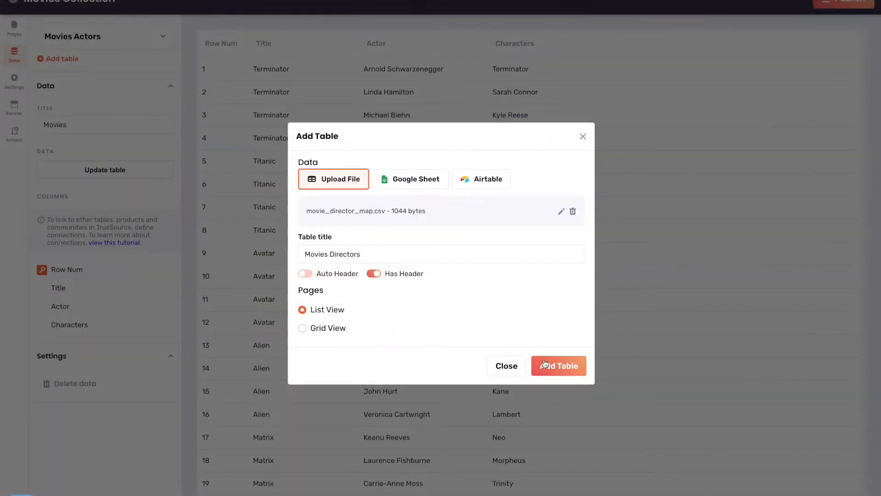
left_click(568, 371)
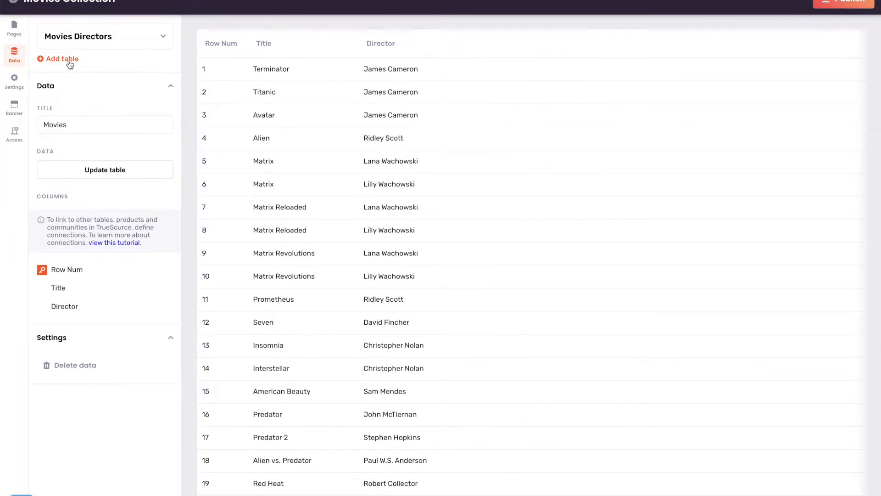
Step: Add a table titled Movies Producers to the product's data from movie_producer_map.csv
left_click(67, 61)
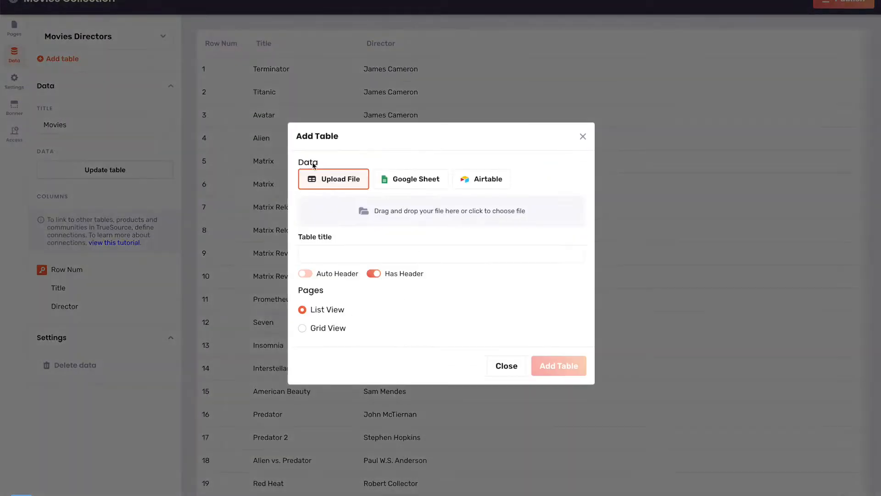
left_click(406, 255)
type("Movies")
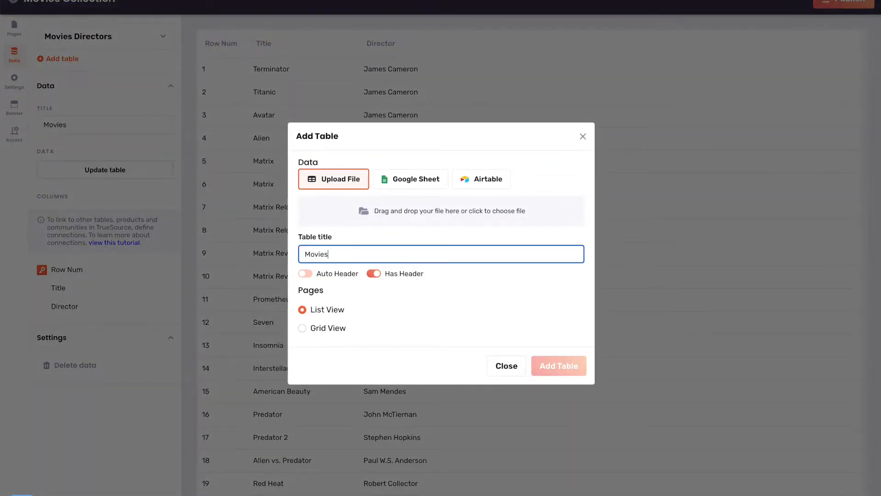
type(" Producers")
left_click(435, 219)
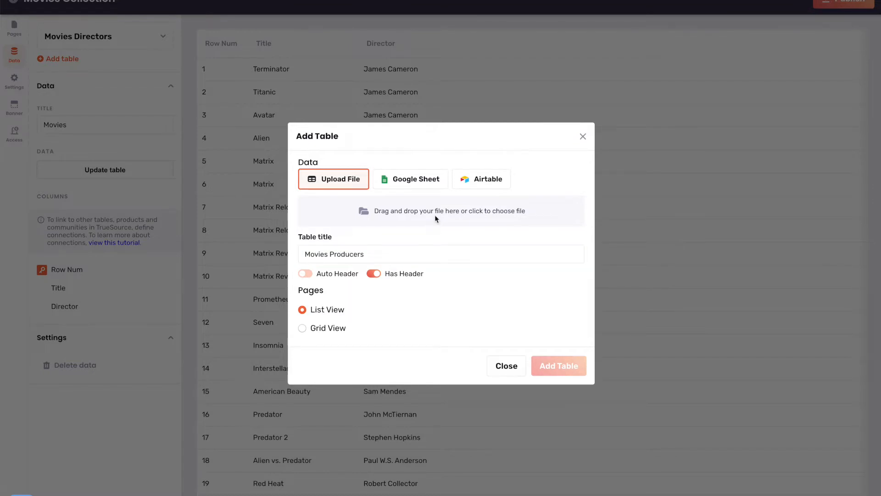
double_click(184, 173)
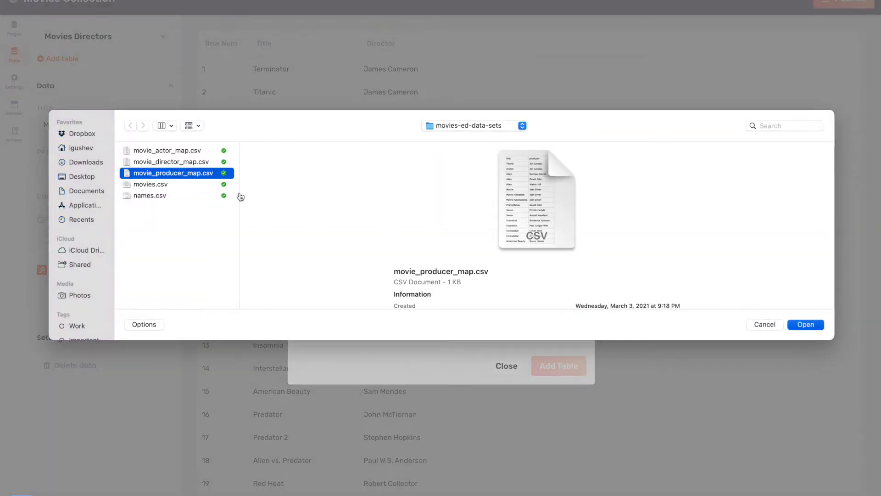
left_click(563, 367)
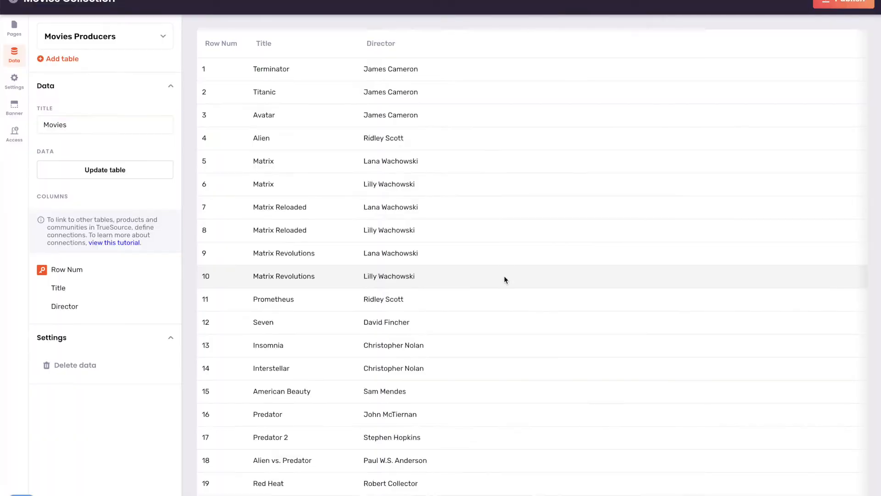
Step: Switch the data view to the Movies table and examine its list of columns
left_click(93, 40)
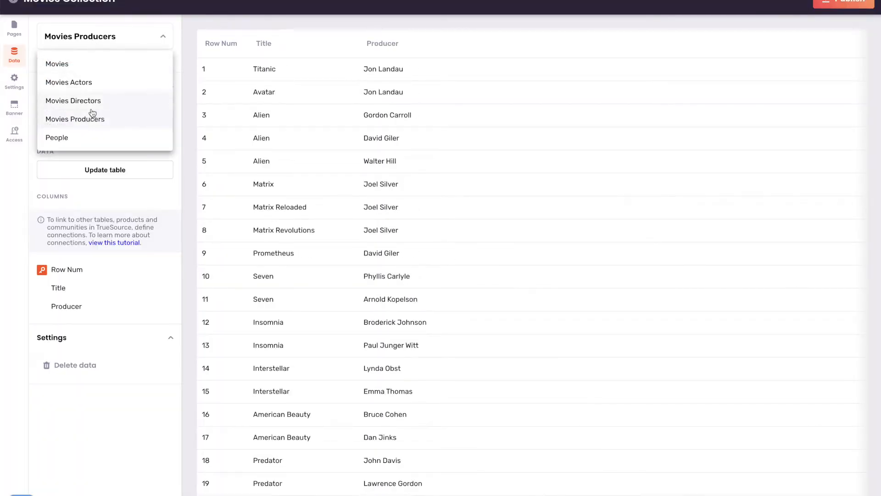
left_click(91, 67)
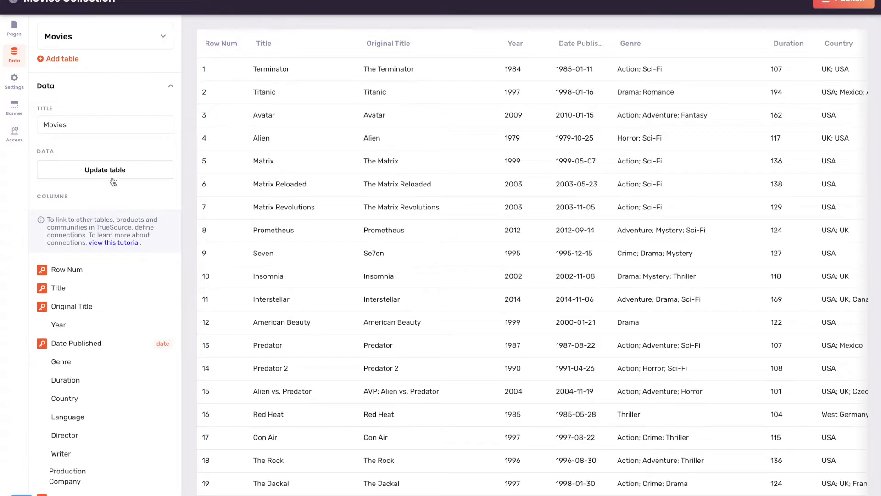
scroll(115, 181, "down", 4)
scroll(113, 165, "up", 3)
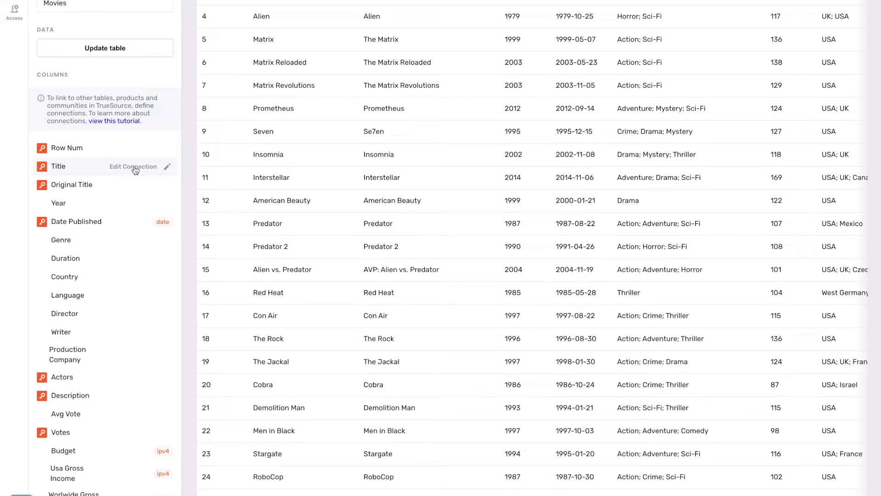
scroll(135, 170, "up", 1)
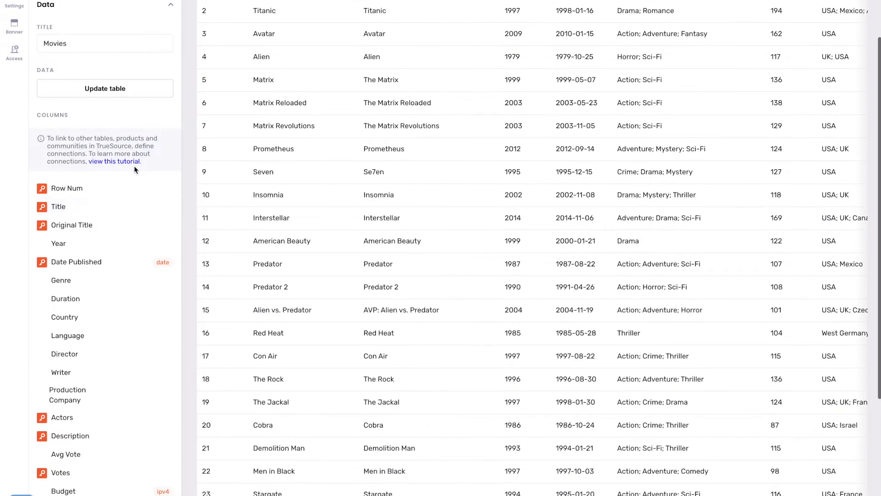
Step: Connect the Title column of the Movies table to the existing Movie Title connection
scroll(134, 169, "up", 3)
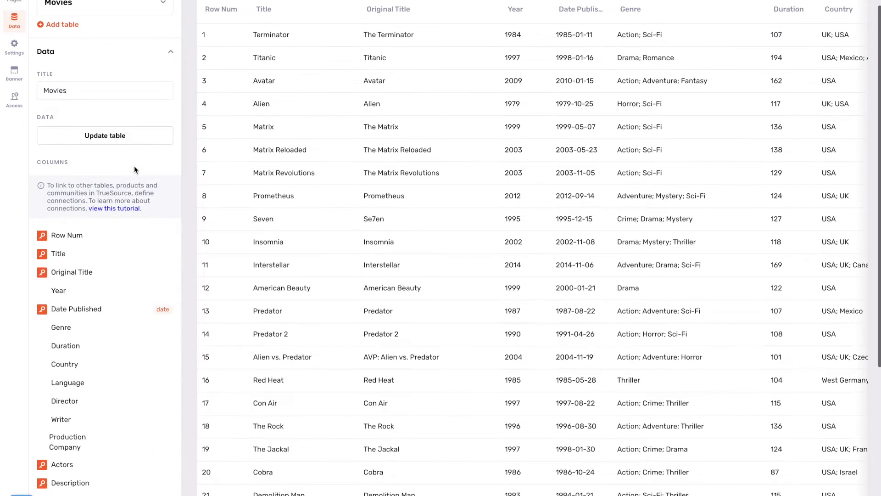
mouse_move(133, 290)
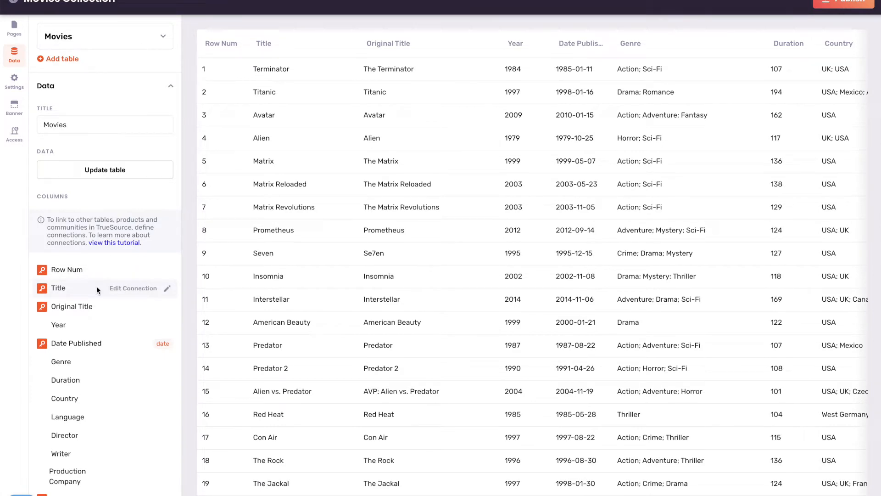
left_click(138, 290)
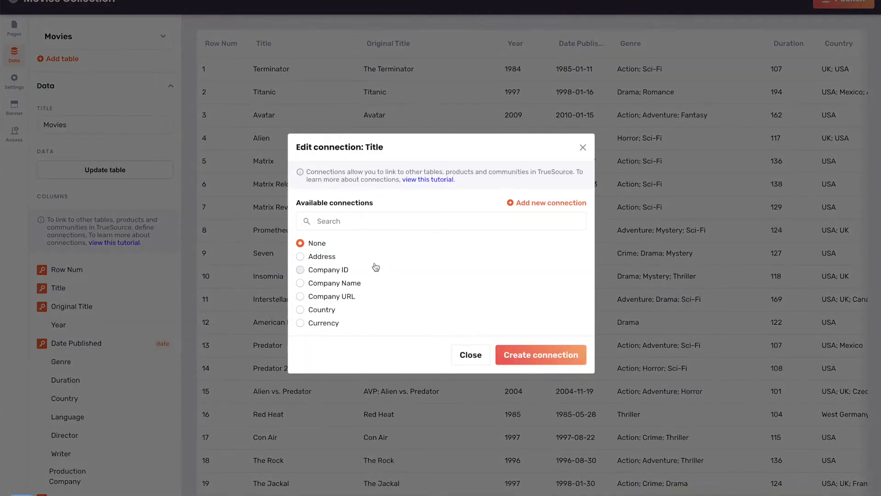
scroll(364, 250, "down", 3)
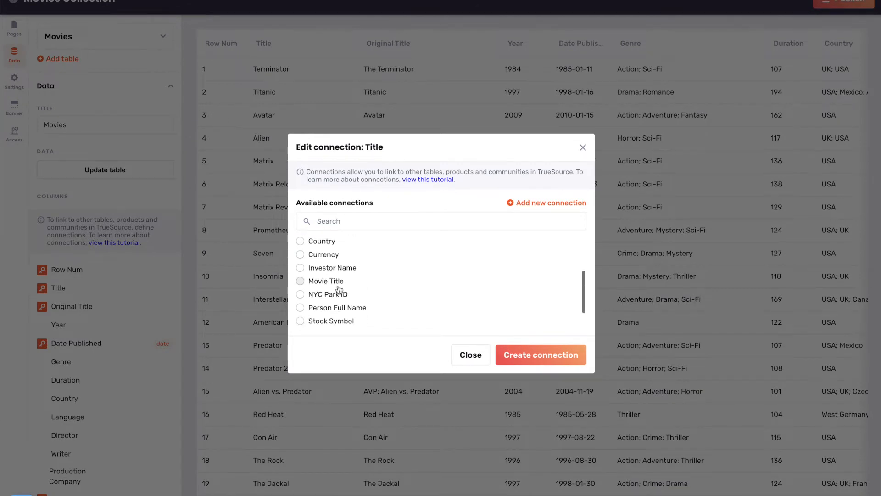
left_click(333, 285)
scroll(380, 262, "down", 1)
scroll(381, 262, "up", 5)
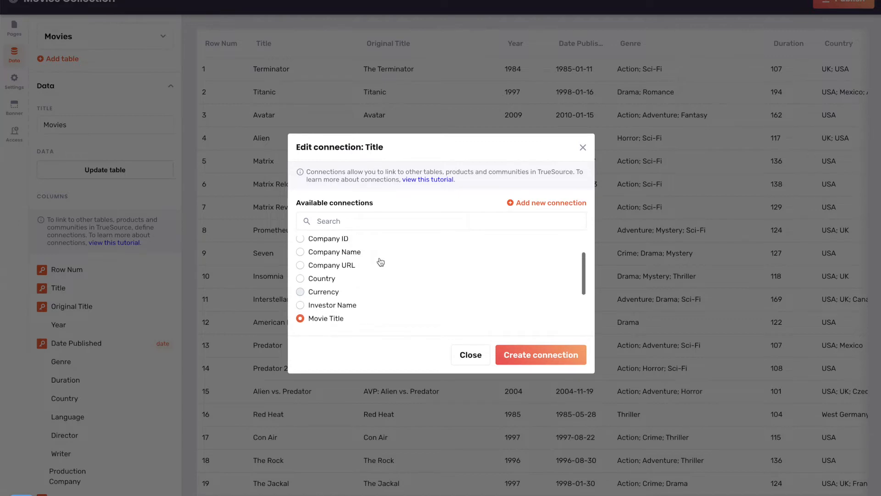
scroll(380, 262, "down", 5)
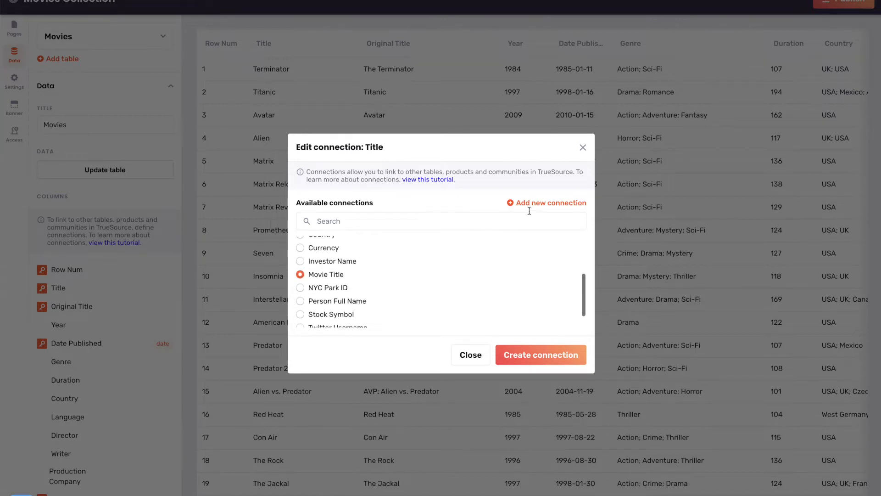
left_click(542, 205)
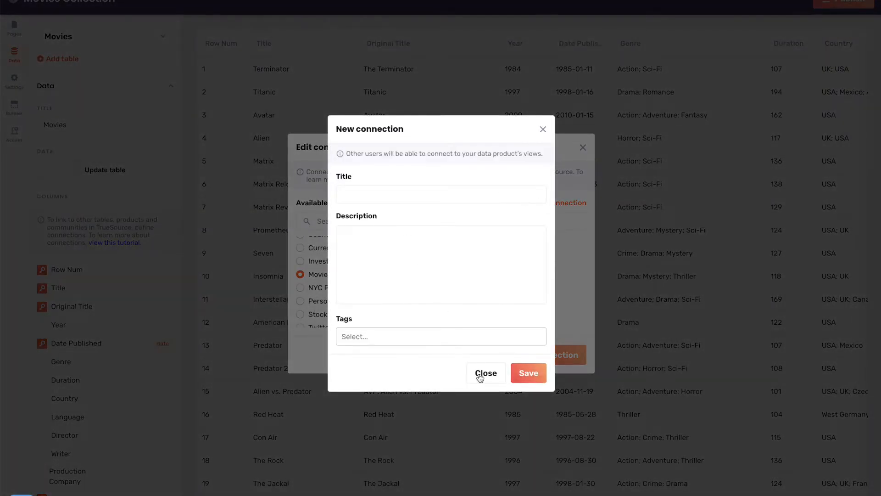
left_click(481, 374)
left_click(554, 351)
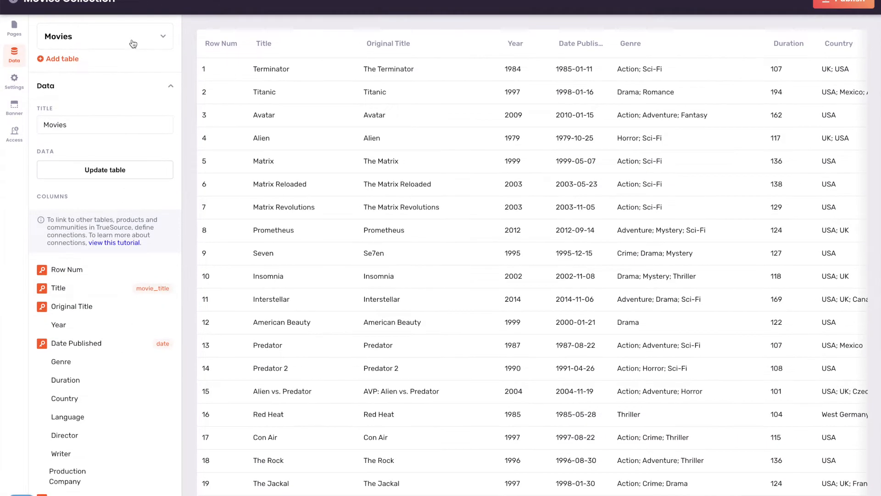
Step: Switch to the People table and connect its Name column to Person Full Name
left_click(132, 42)
left_click(76, 139)
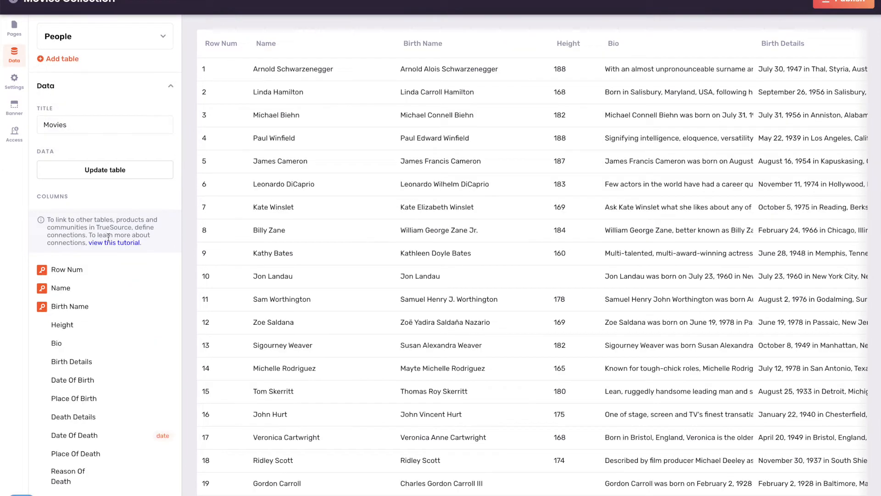
mouse_move(128, 289)
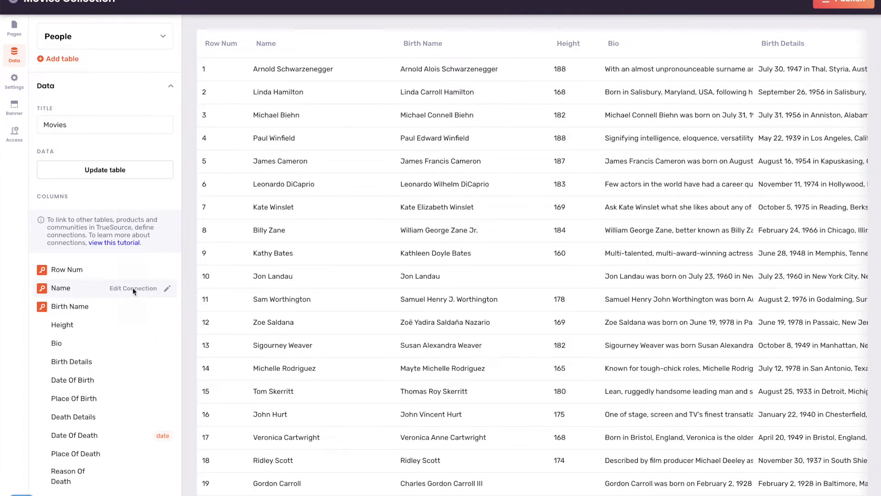
left_click(135, 289)
scroll(394, 282, "down", 5)
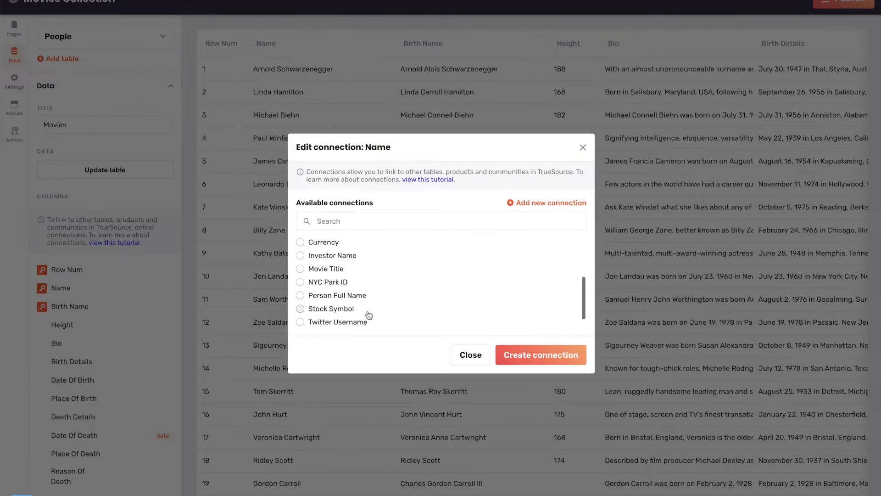
left_click(358, 300)
left_click(552, 356)
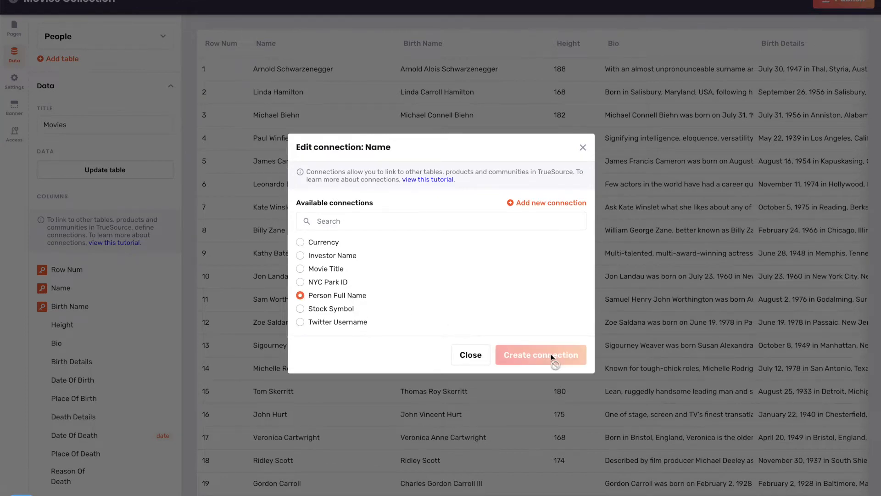
mouse_move(133, 296)
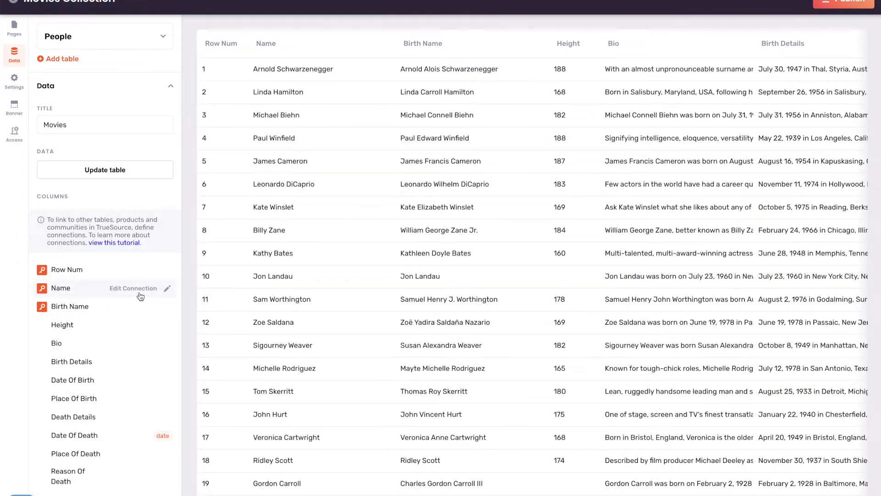
Step: Switch to the Movies Actors table and connect its Title column to Movie Title
left_click(137, 40)
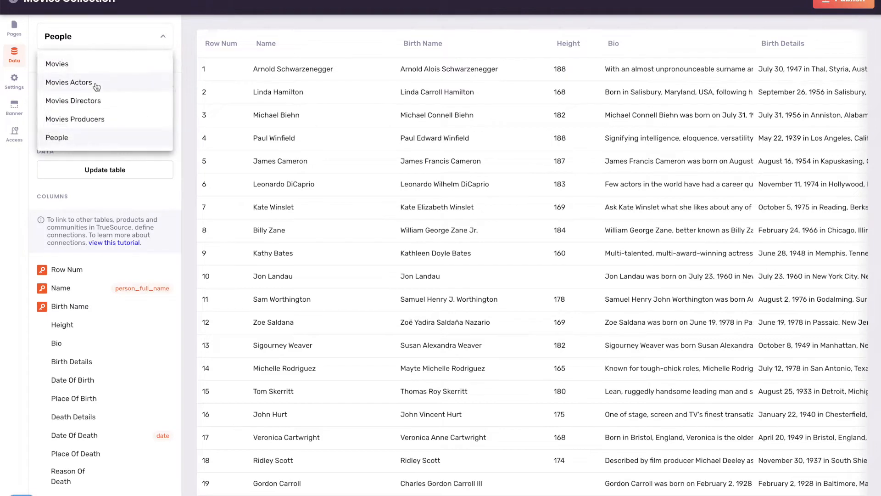
left_click(69, 82)
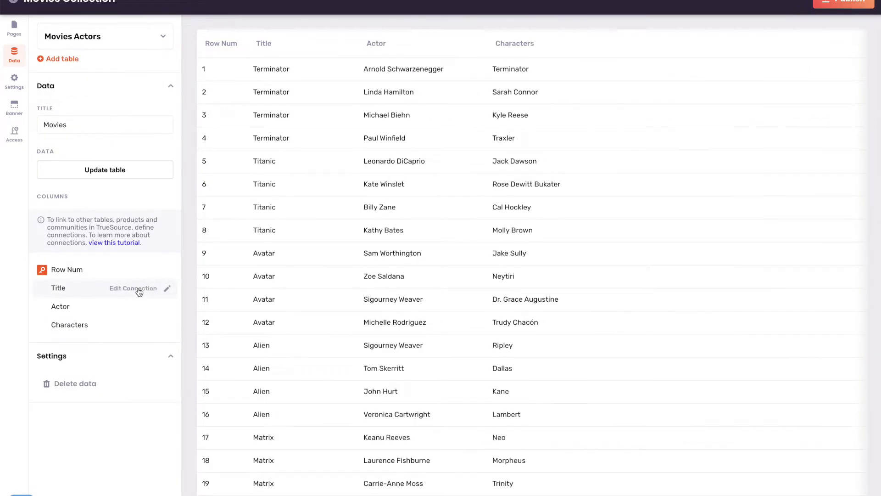
left_click(138, 289)
scroll(370, 287, "down", 5)
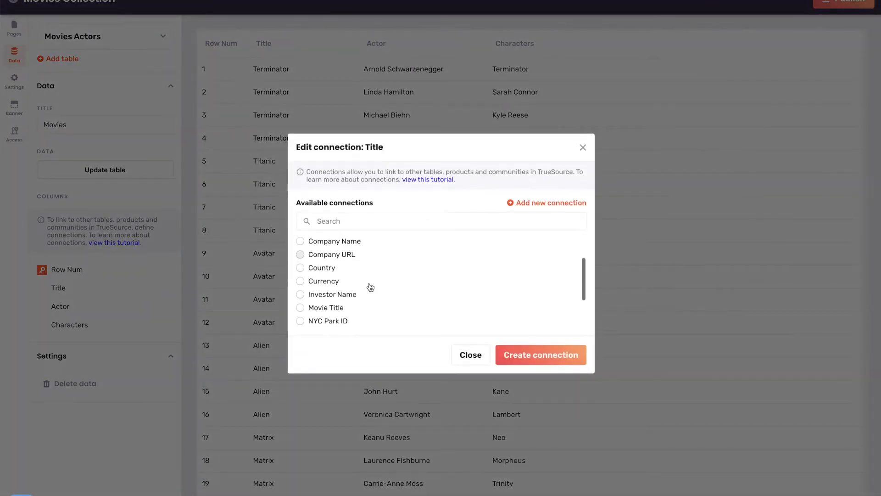
scroll(371, 287, "down", 1)
left_click(334, 271)
left_click(539, 354)
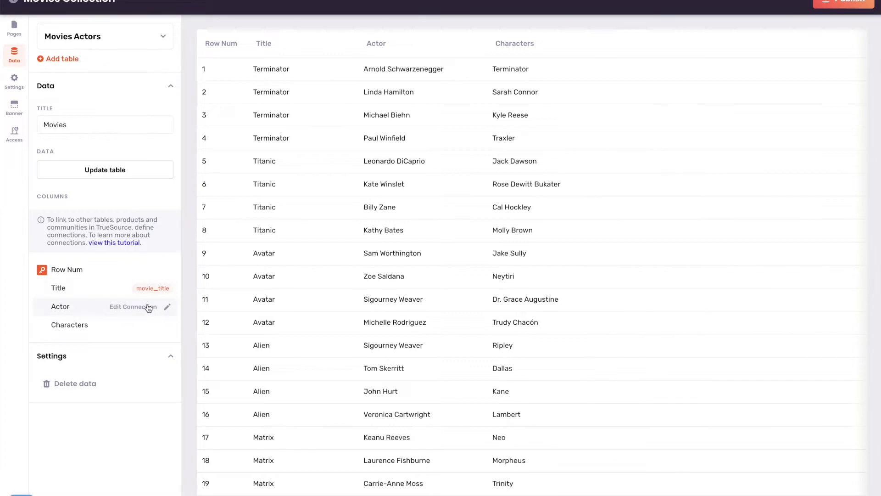
Step: Connect the Actor column of the Movies Actors table to Person Full Name
left_click(149, 306)
scroll(344, 302, "down", 5)
left_click(348, 284)
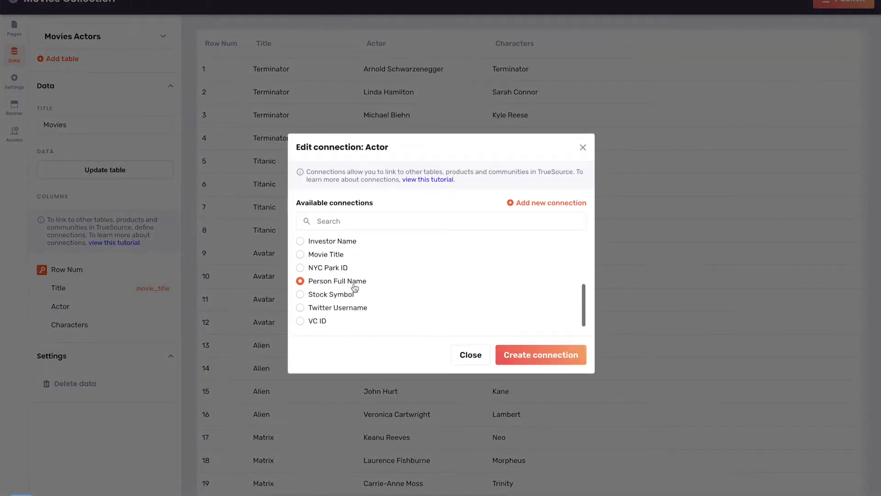
left_click(526, 355)
Step: Switch to the Movies Directors table and connect its Title column to Movie Title
left_click(112, 36)
left_click(97, 100)
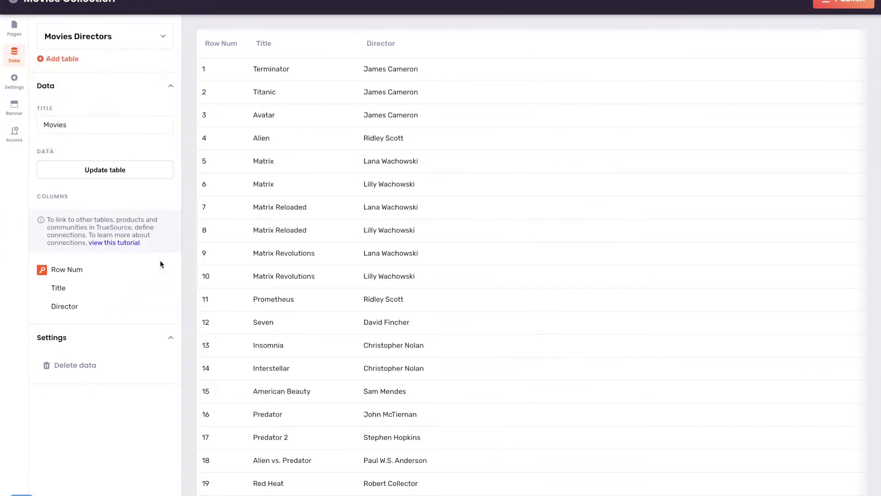
left_click(148, 290)
scroll(343, 303, "down", 2)
scroll(344, 309, "down", 1)
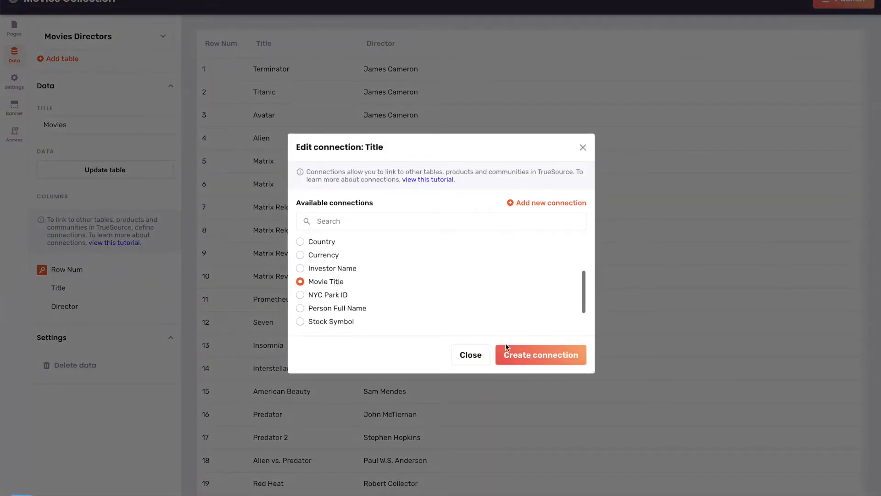
left_click(534, 356)
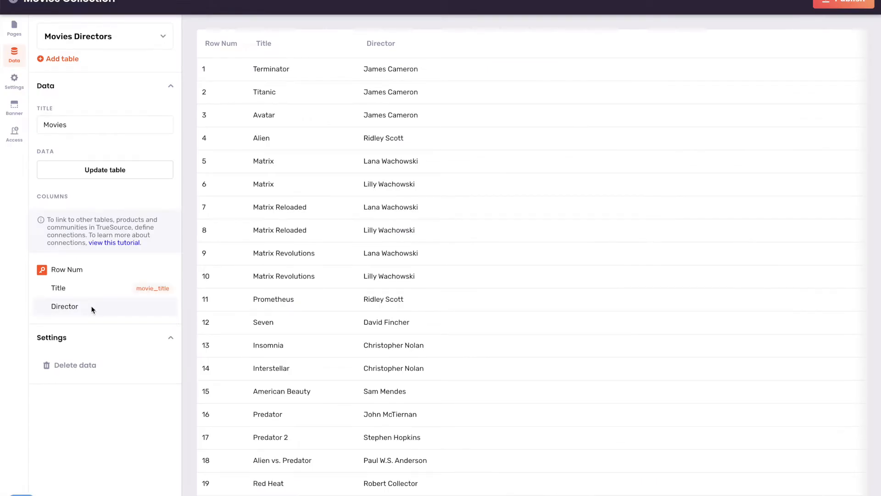
Step: Connect the Director column of the Movies Directors table to Person Full Name
left_click(138, 312)
scroll(396, 304, "down", 5)
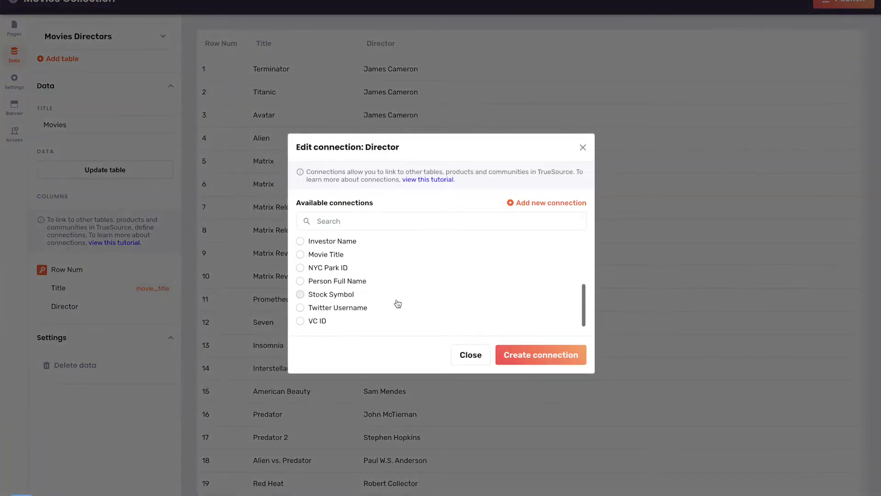
left_click(522, 359)
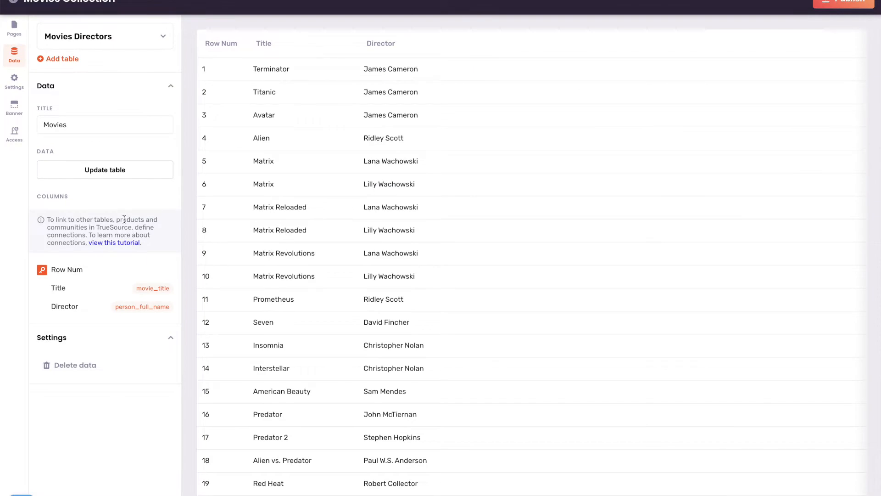
Step: Switch to the Movies Producers table and connect its Title column to Movie Title
left_click(128, 45)
left_click(99, 119)
left_click(147, 293)
scroll(346, 297, "down", 3)
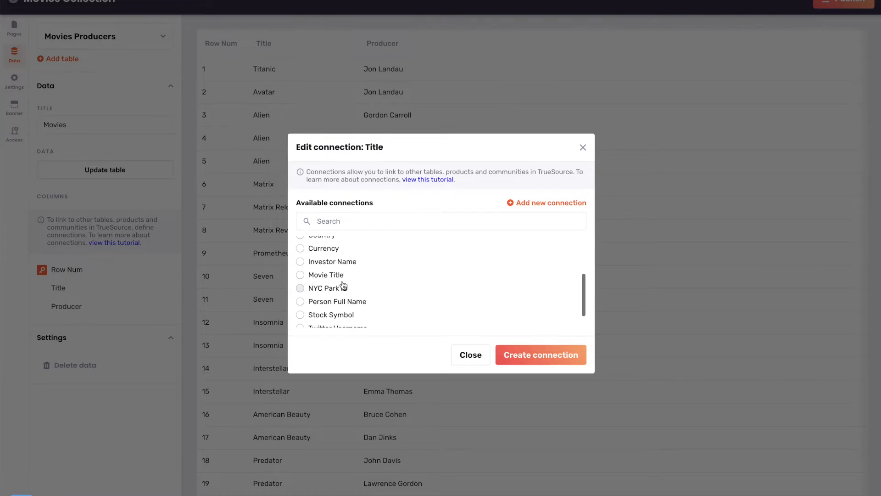
left_click(525, 356)
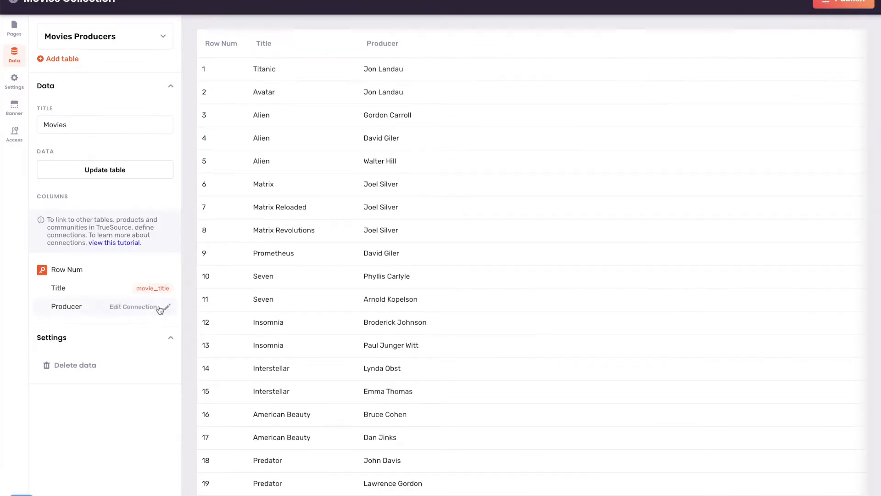
Step: Connect the Producer column of the Movies Producers table to Person Full Name
left_click(145, 309)
scroll(358, 298, "down", 3)
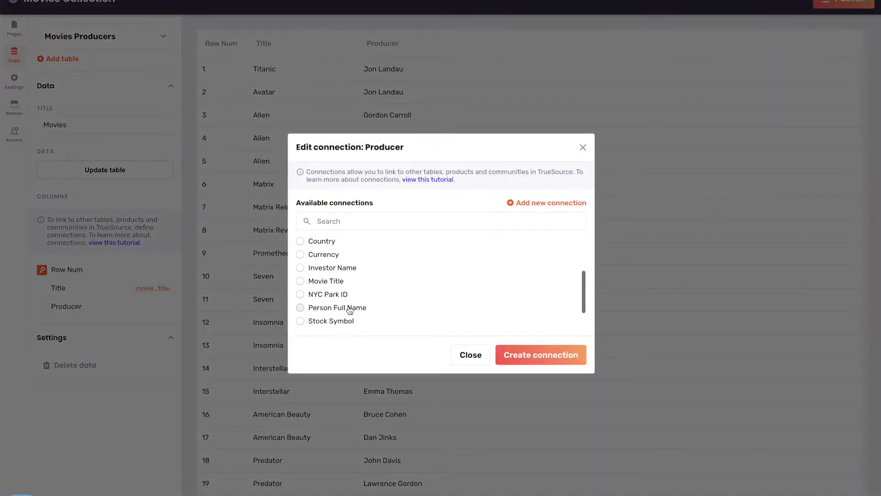
left_click(505, 352)
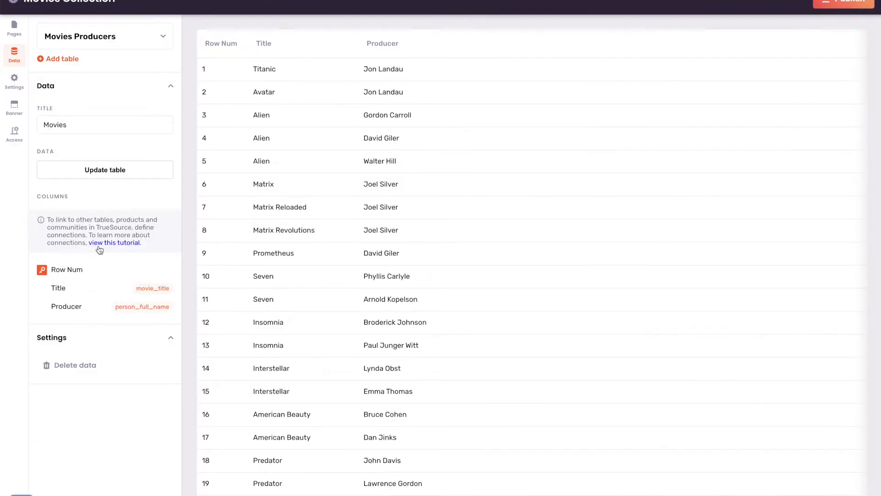
Step: Open the product's pages and examine the list of pages and the Movies page preview
left_click(15, 29)
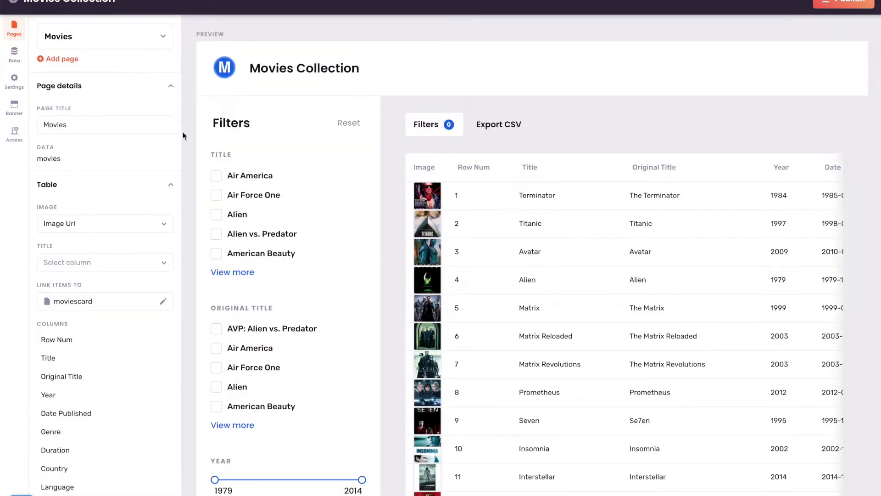
left_click(155, 38)
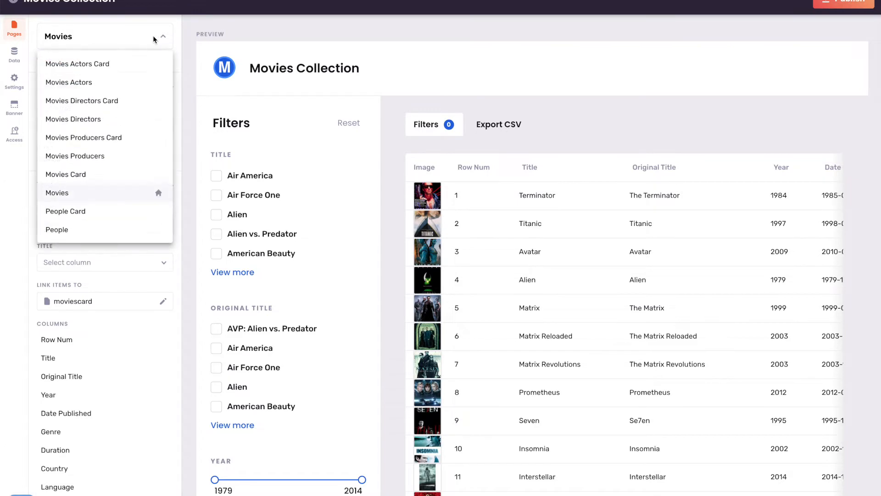
left_click(219, 26)
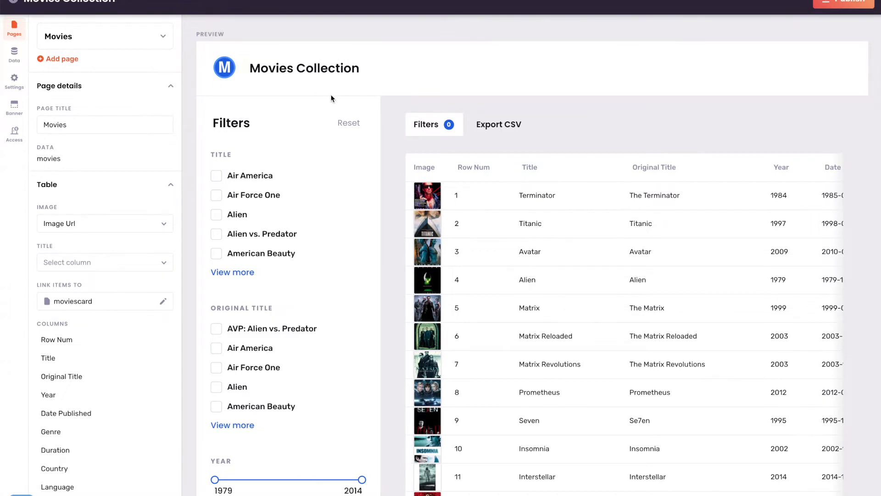
scroll(330, 95, "down", 2)
scroll(331, 95, "up", 2)
left_click(64, 60)
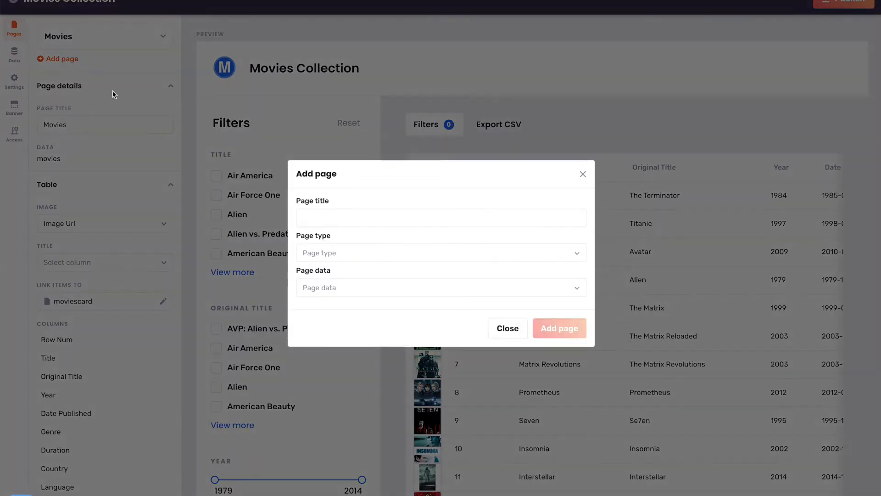
left_click(380, 218)
type("Movies")
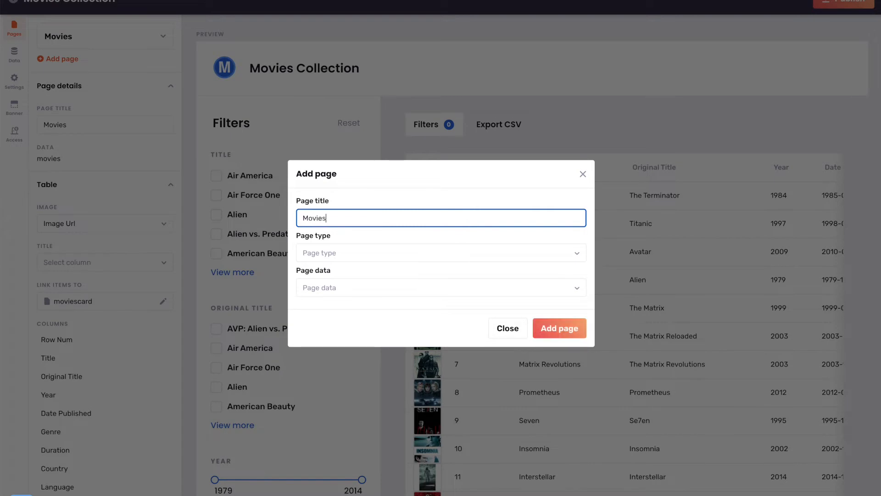
left_click(501, 328)
Step: Delete the Movies page from the product and confirm the deletion
scroll(159, 307, "down", 15)
scroll(160, 312, "down", 10)
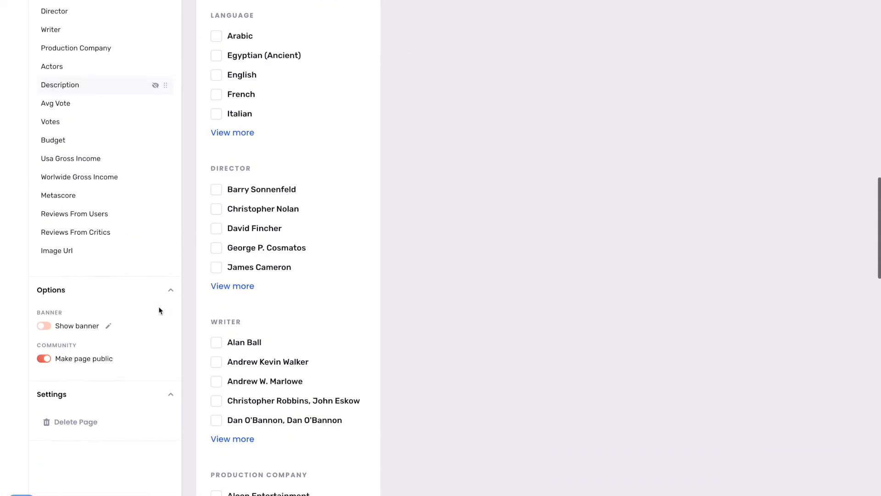
left_click(91, 306)
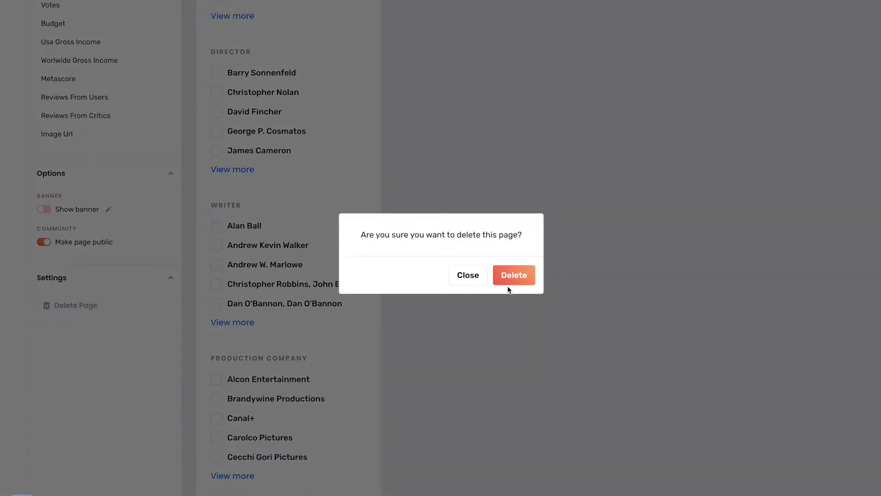
scroll(88, 203, "up", 13)
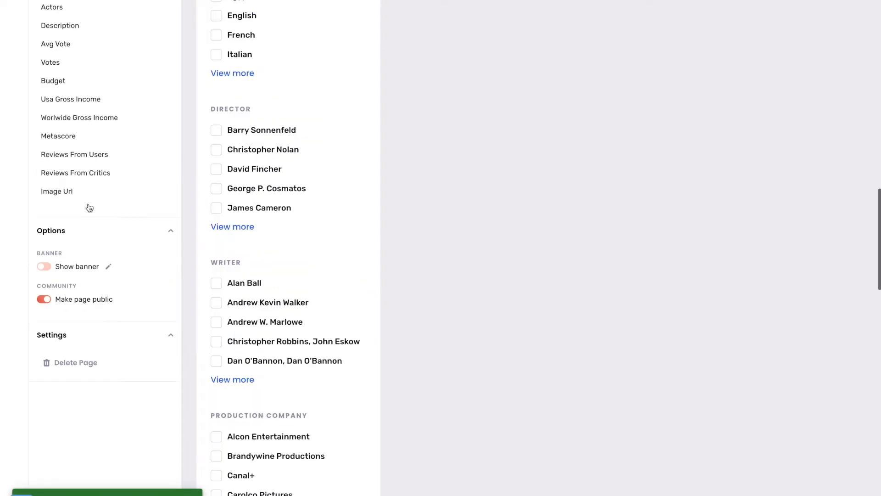
Step: Add a page titled Movies with the Grid view page type and Movies as its page data
left_click(59, 60)
left_click(366, 213)
type("Movies")
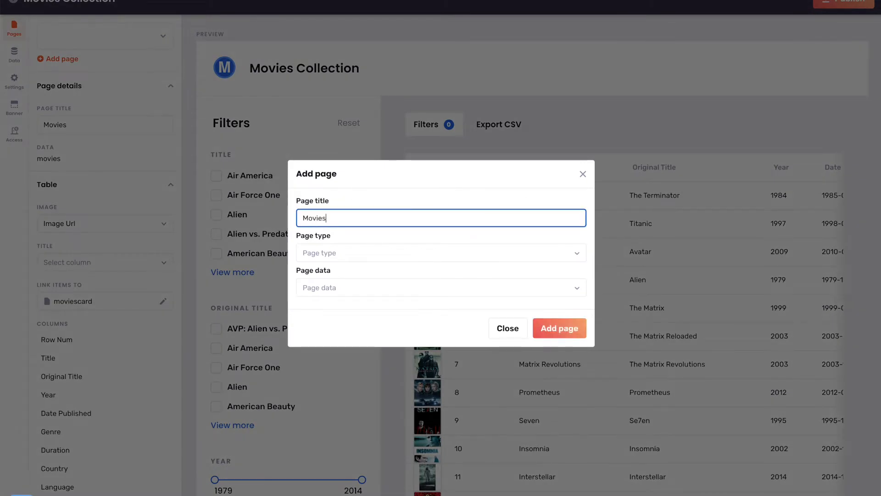
left_click(372, 253)
left_click(393, 294)
left_click(394, 294)
left_click(380, 309)
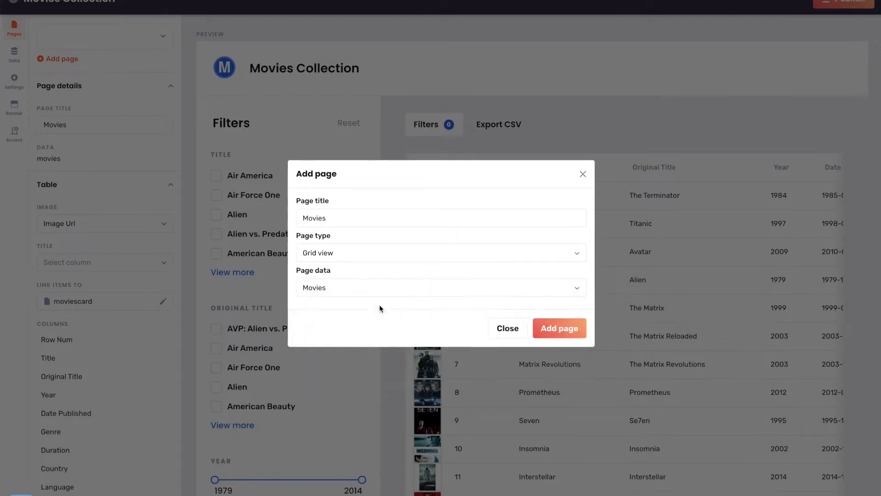
left_click(569, 329)
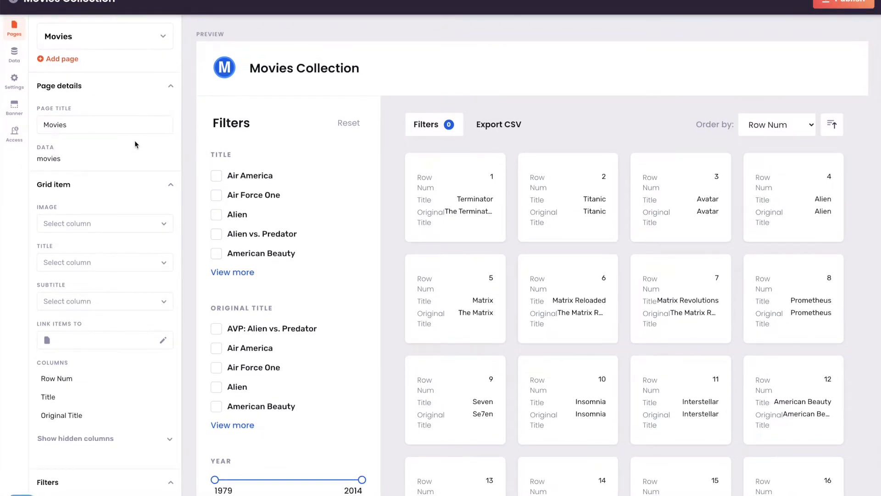
Step: Set the grid item's image to the Image Url column
scroll(142, 174, "down", 1)
left_click(146, 185)
scroll(117, 223, "down", 8)
scroll(105, 258, "down", 5)
left_click(94, 270)
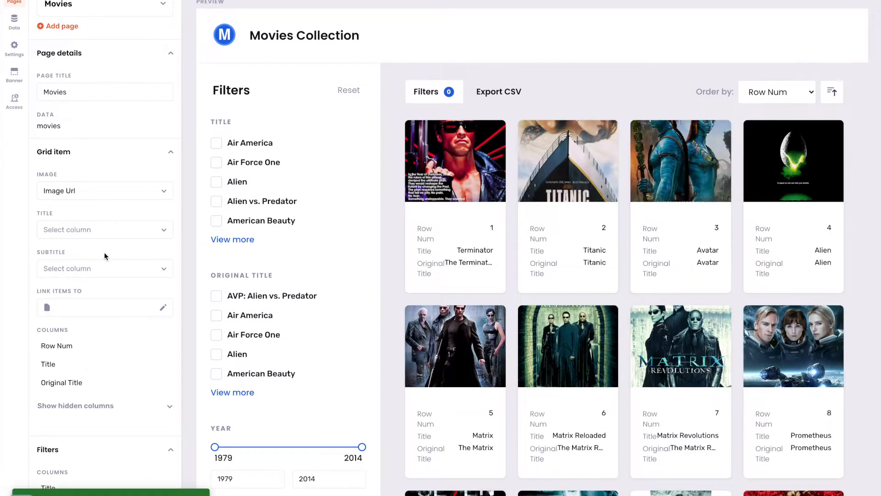
Step: Set the grid item's title to the Title column and its subtitle to Genre
scroll(107, 239, "down", 1)
left_click(116, 213)
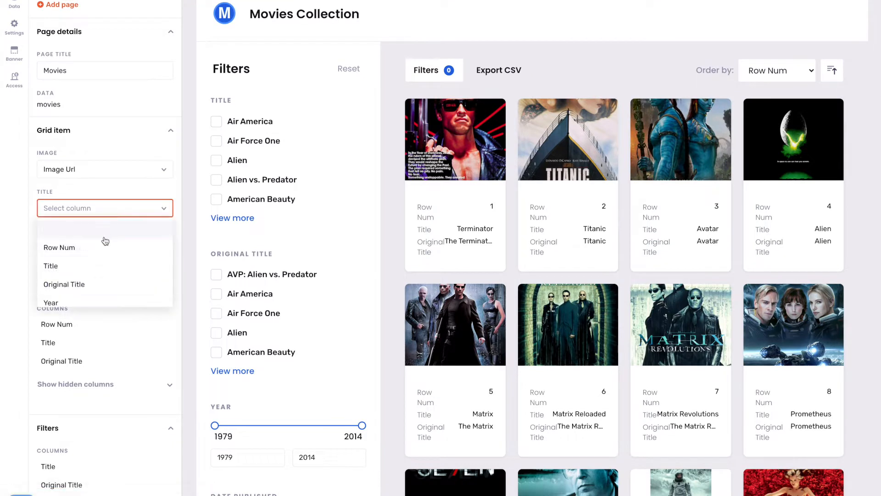
left_click(96, 266)
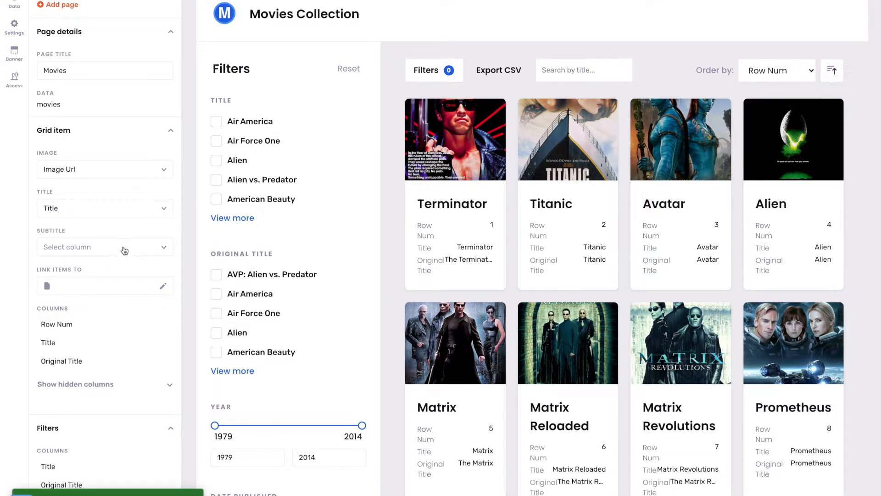
left_click(135, 250)
scroll(105, 292, "down", 3)
left_click(106, 296)
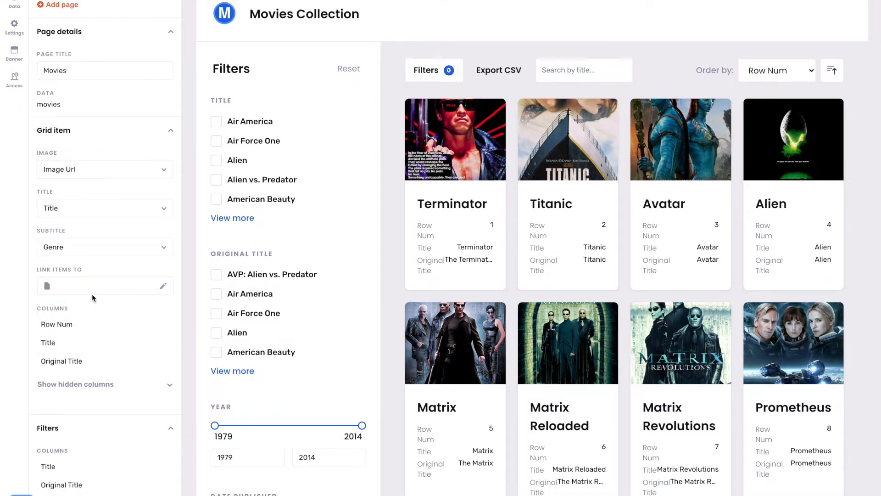
Step: Hide the Row Num and Title columns from the grid item's columns
scroll(95, 281, "down", 1)
scroll(94, 282, "down", 1)
mouse_move(156, 247)
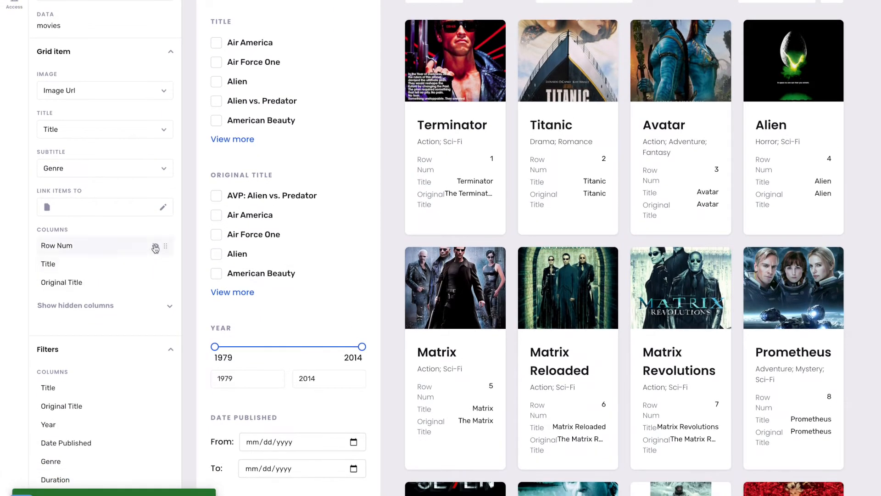
left_click(155, 248)
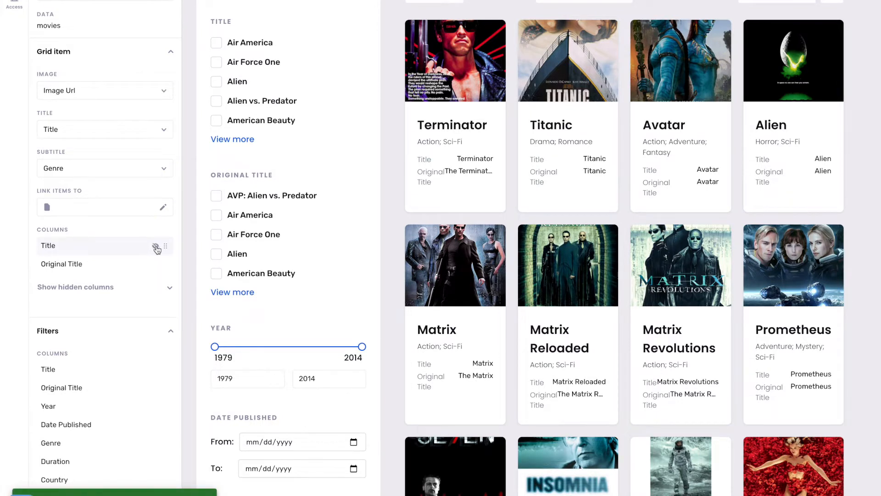
left_click(155, 248)
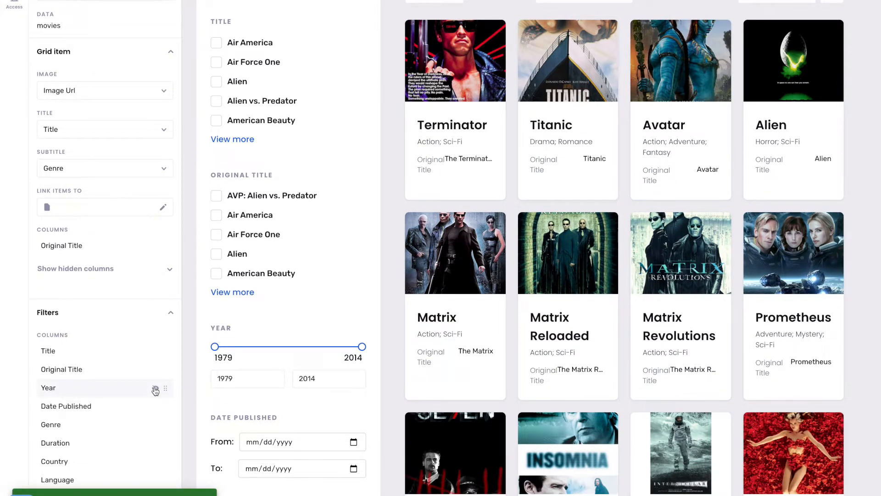
Step: Hide the Year and Country columns from the page's filters
left_click(155, 390)
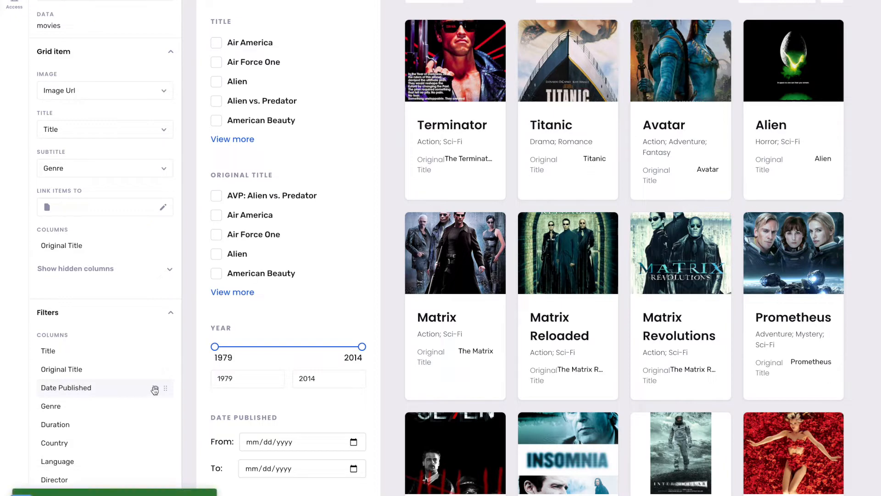
scroll(146, 364, "down", 1)
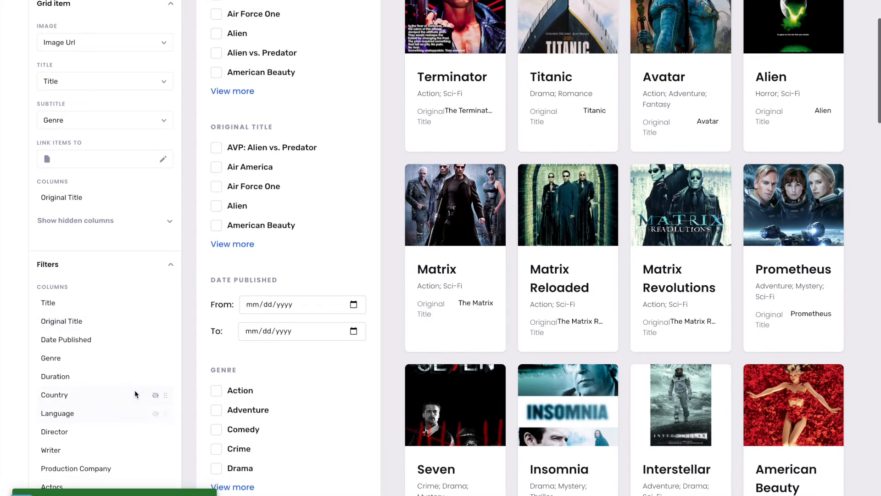
left_click(154, 395)
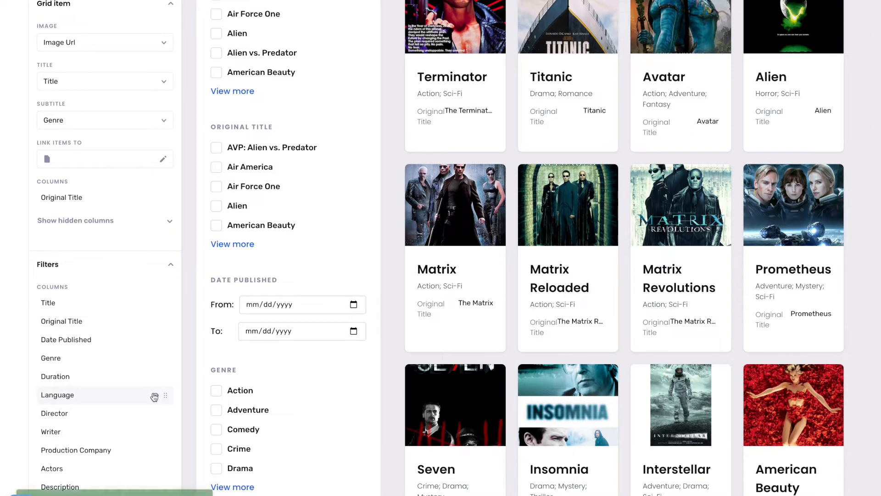
scroll(137, 379, "down", 2)
Step: Show the hidden Year and Country columns on the grid items and hide Original Title
scroll(137, 379, "up", 3)
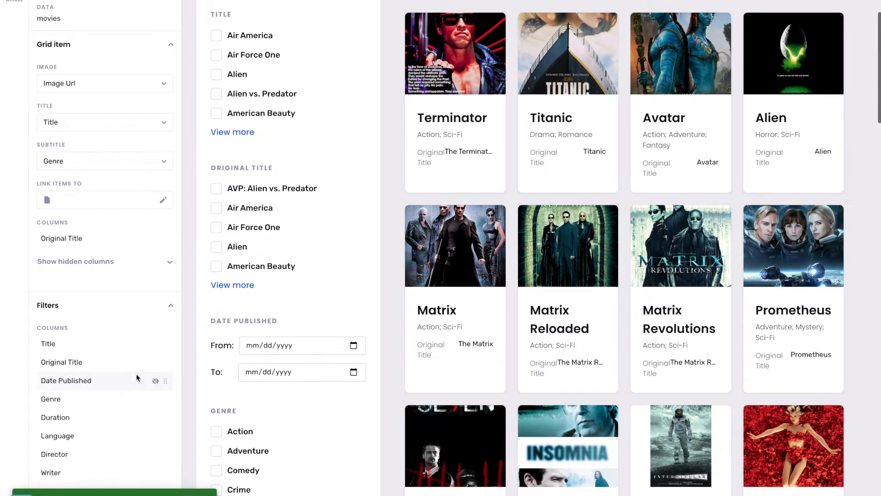
scroll(137, 378, "up", 1)
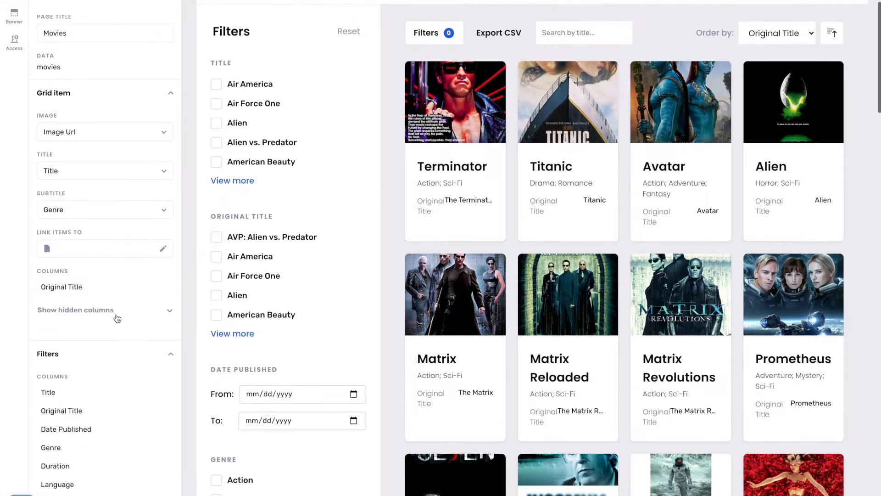
scroll(117, 316, "down", 3)
scroll(117, 315, "up", 2)
left_click(113, 227)
scroll(116, 252, "down", 1)
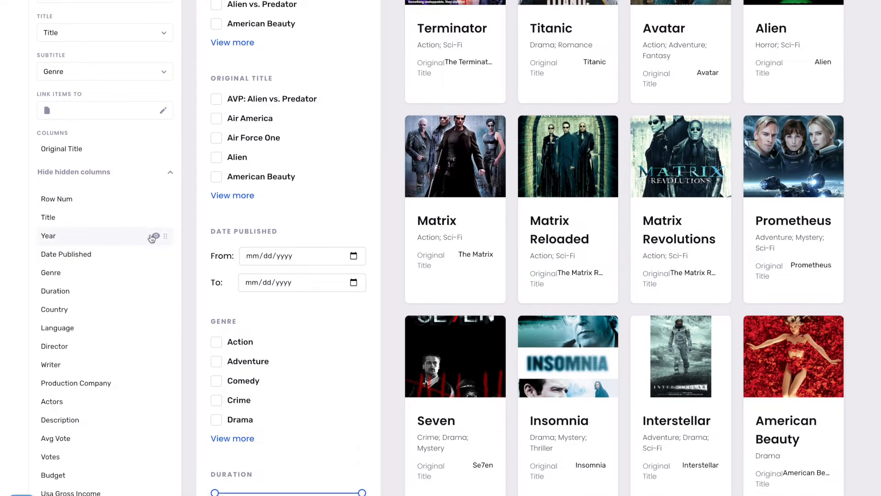
left_click(156, 236)
scroll(133, 282, "down", 1)
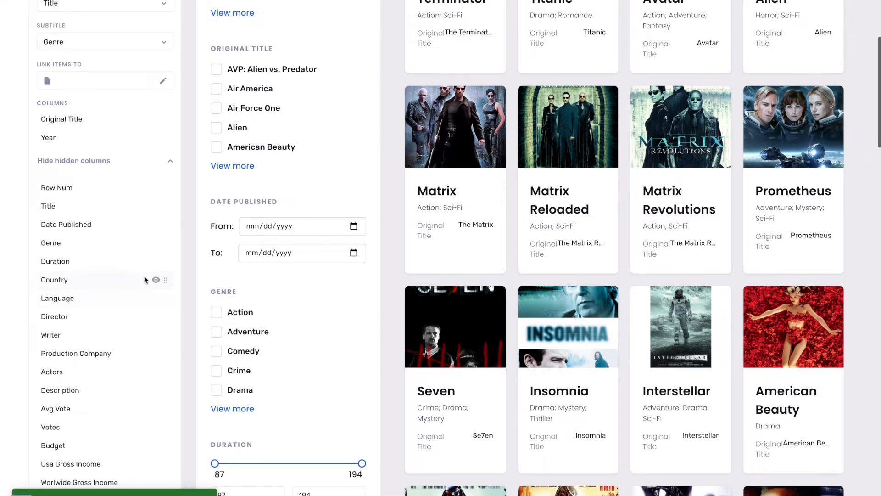
left_click(157, 280)
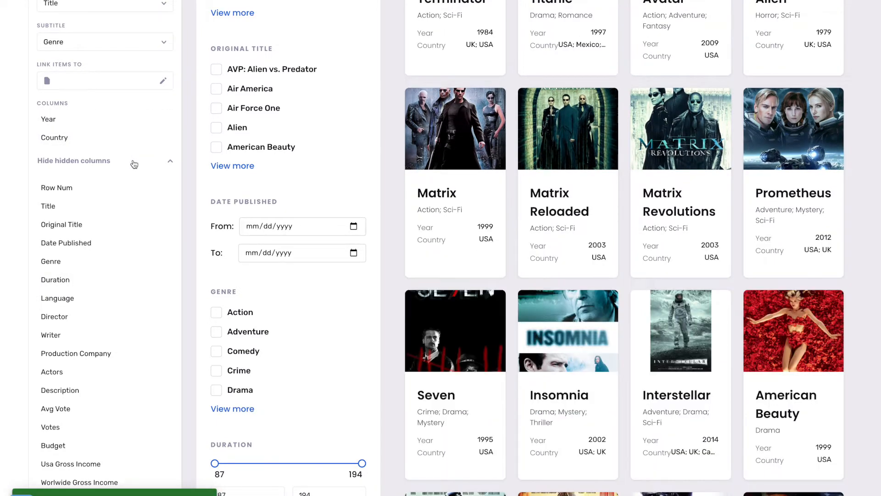
Step: Restore the hidden Year and Country filters to the page's filter columns
scroll(133, 172, "down", 4)
scroll(133, 171, "down", 13)
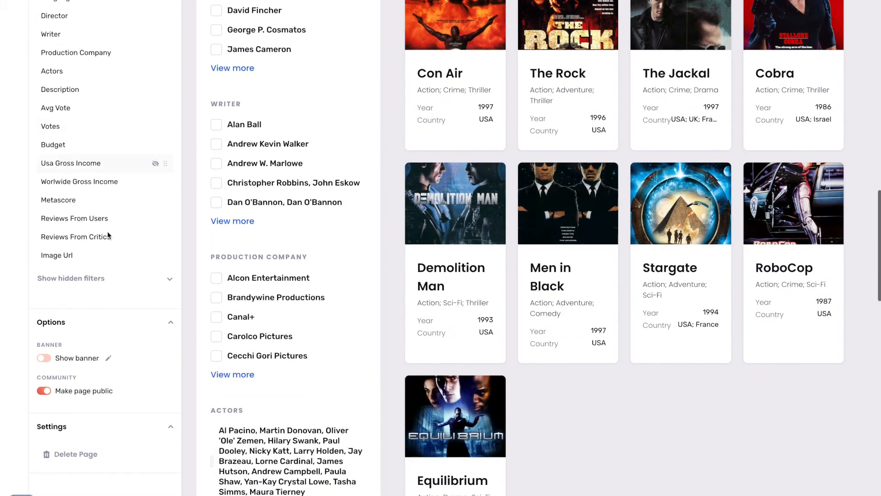
left_click(97, 279)
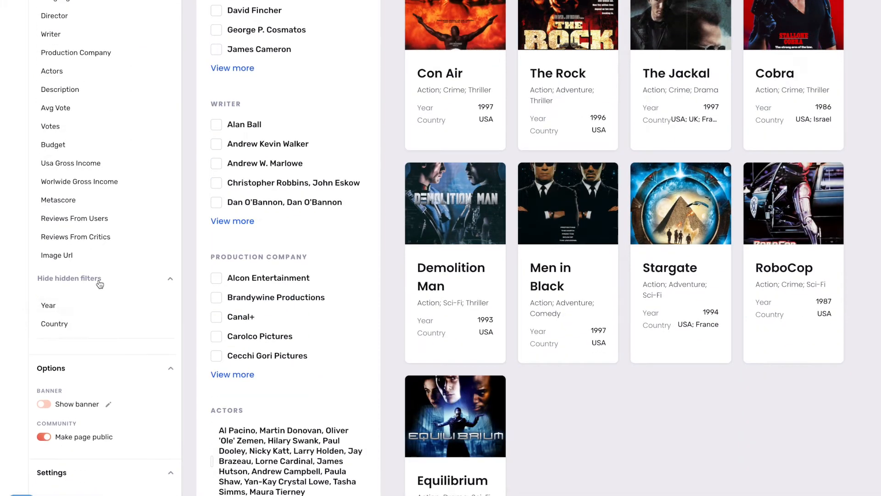
left_click(154, 306)
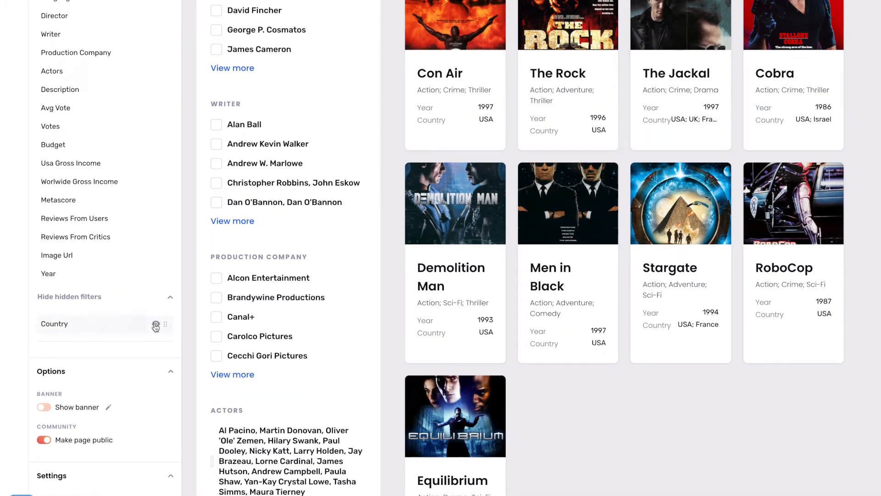
scroll(146, 307, "up", 1)
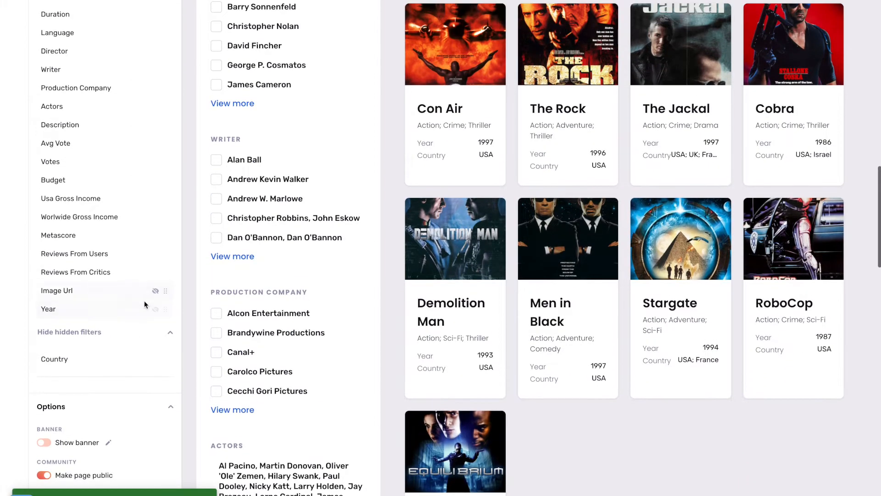
left_click(156, 364)
Step: Hide the Title, Original Title, Director, Writer, Actors and Description columns from the filters
scroll(148, 345, "up", 4)
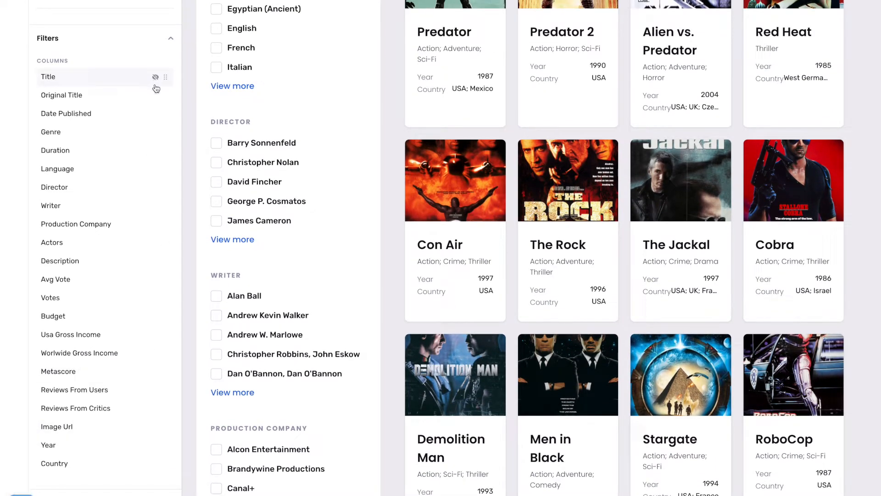
left_click(155, 79)
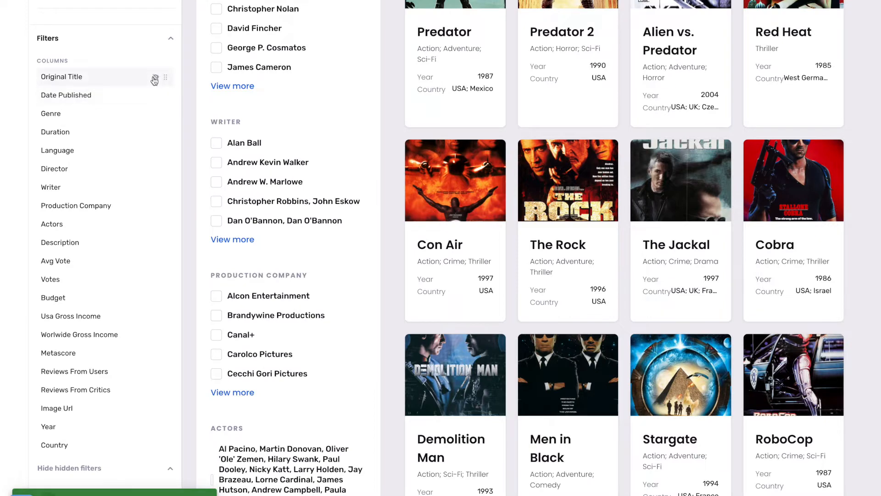
left_click(155, 78)
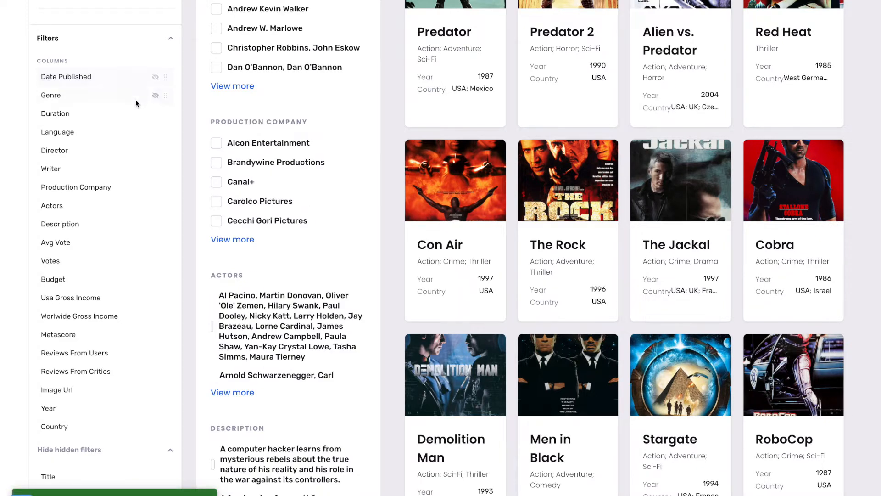
left_click(154, 152)
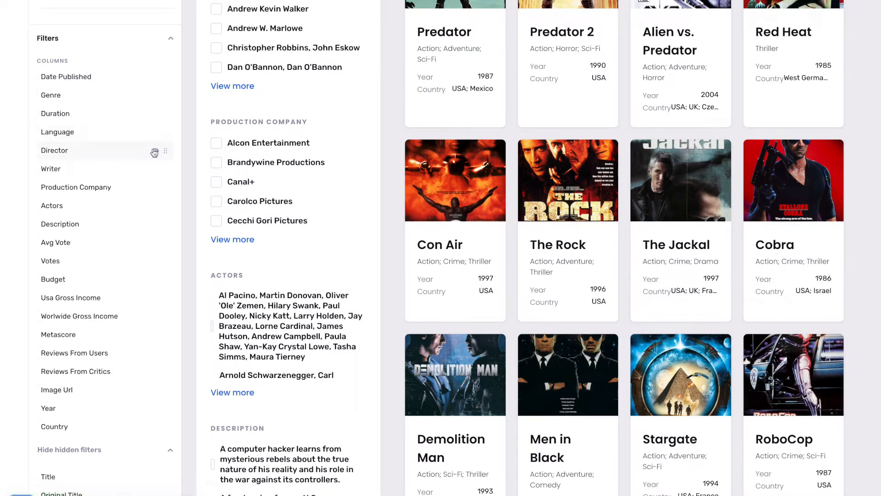
left_click(155, 152)
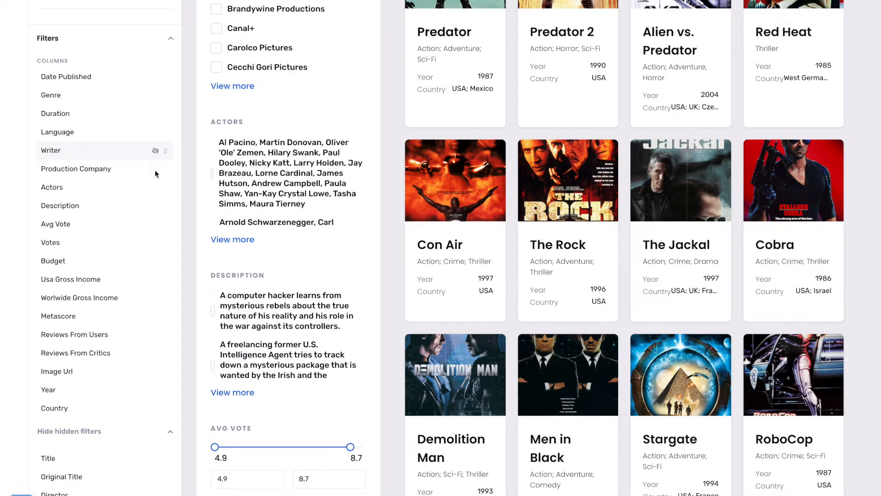
left_click(155, 170)
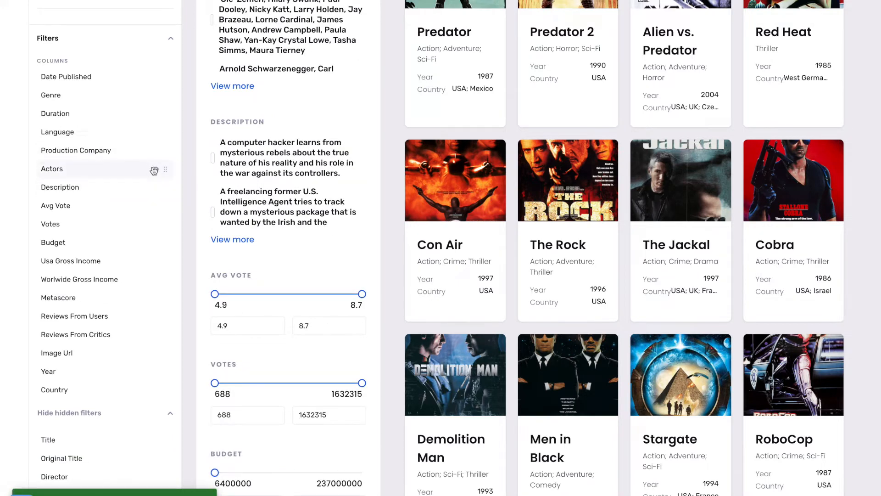
left_click(155, 169)
left_click(155, 170)
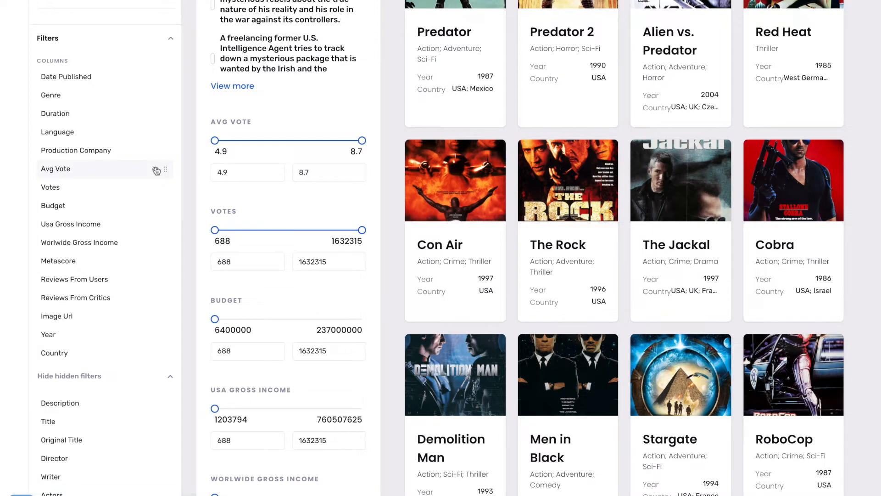
Step: Reorder the filter columns so that Year comes first and Country second, above Date Published
left_click_drag(167, 335, 166, 78)
left_click_drag(167, 354, 166, 91)
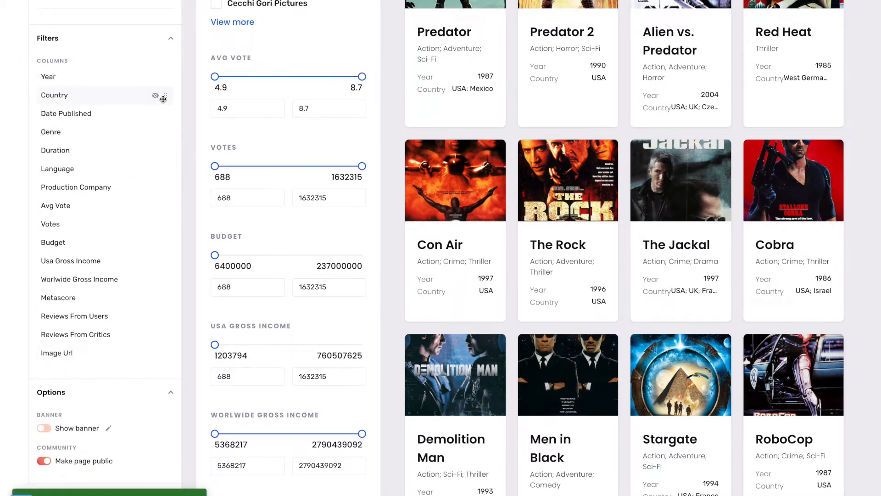
scroll(242, 173, "up", 14)
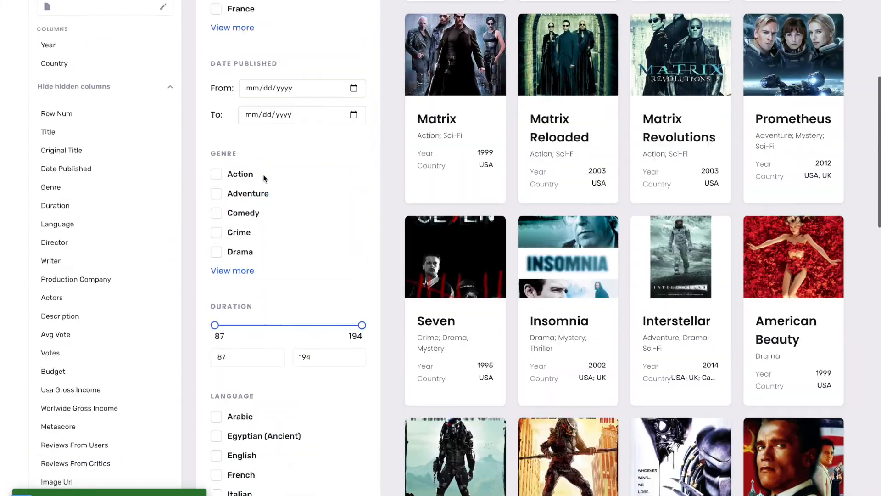
scroll(265, 178, "up", 4)
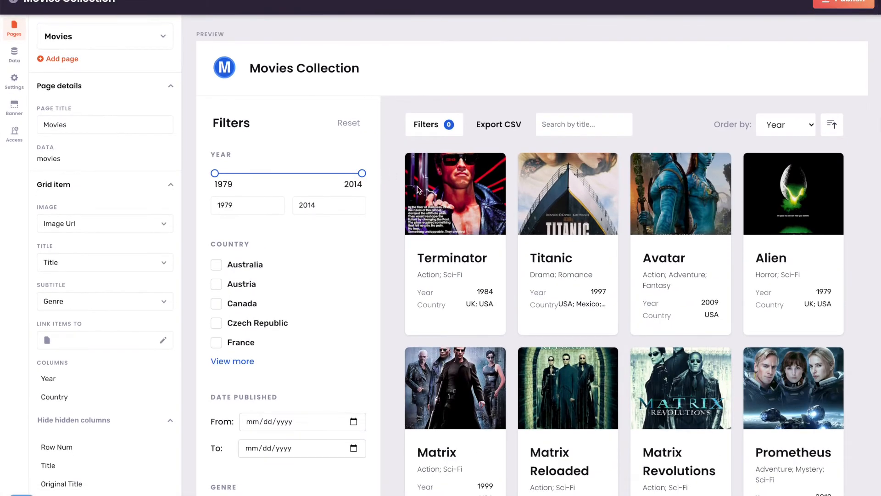
Step: Examine the movie cards and the filters in the Movies page preview
scroll(502, 207, "down", 1)
scroll(501, 207, "down", 1)
scroll(502, 207, "up", 1)
scroll(502, 207, "down", 6)
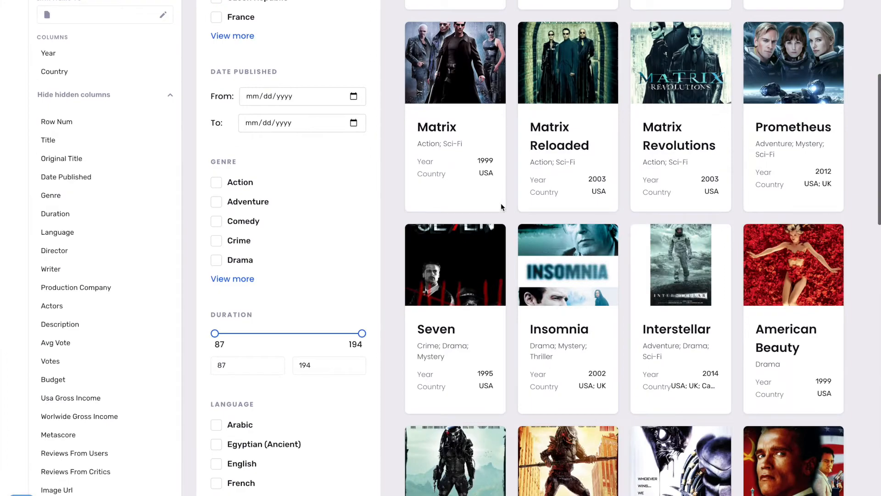
scroll(502, 207, "up", 4)
scroll(508, 195, "down", 12)
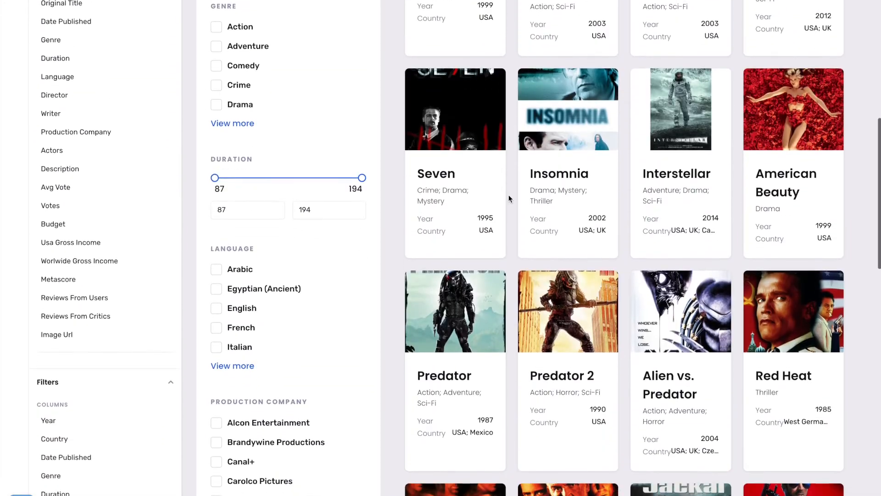
scroll(509, 195, "down", 2)
scroll(390, 254, "up", 10)
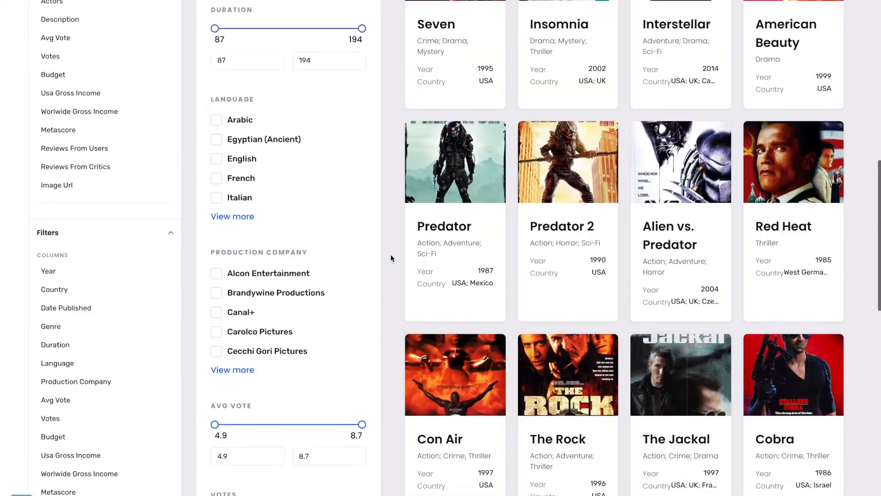
Step: Look at the Movies Card page's current layout and return to the Movies page
scroll(390, 255, "up", 7)
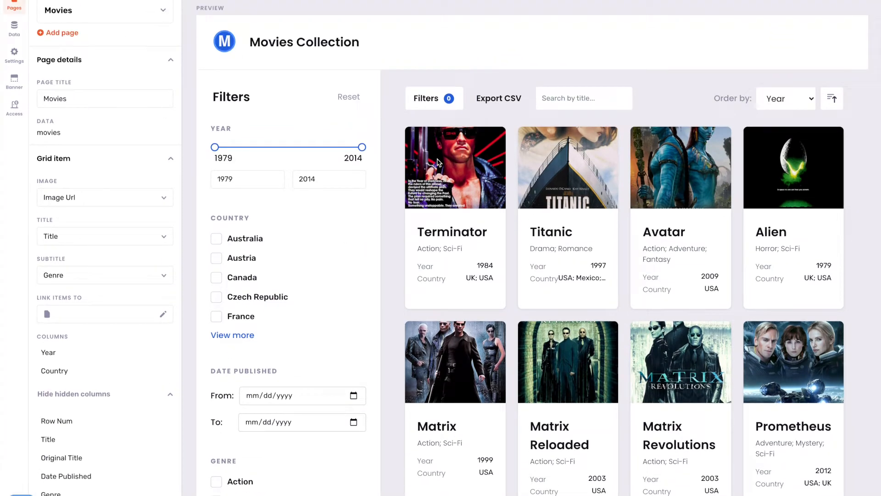
left_click(167, 17)
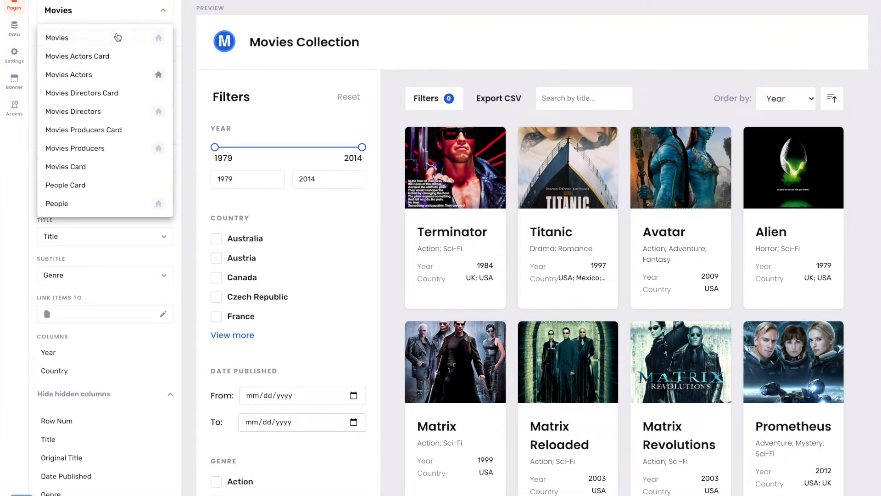
left_click(102, 166)
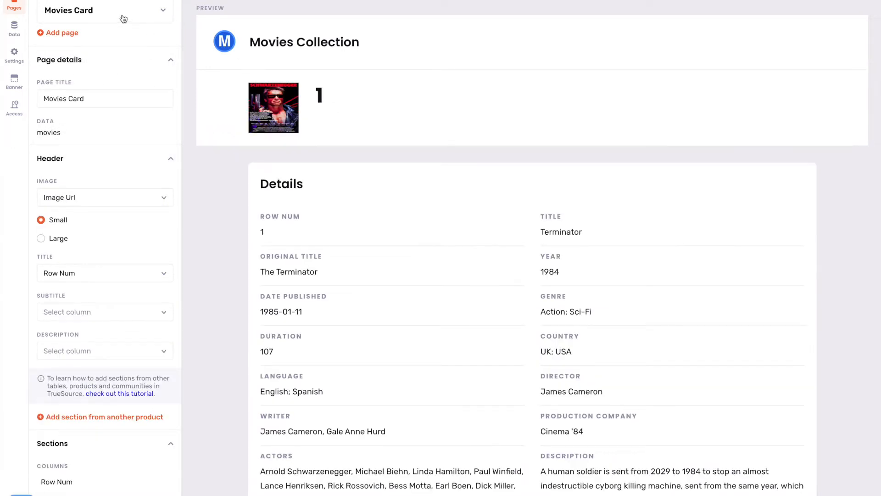
left_click(144, 12)
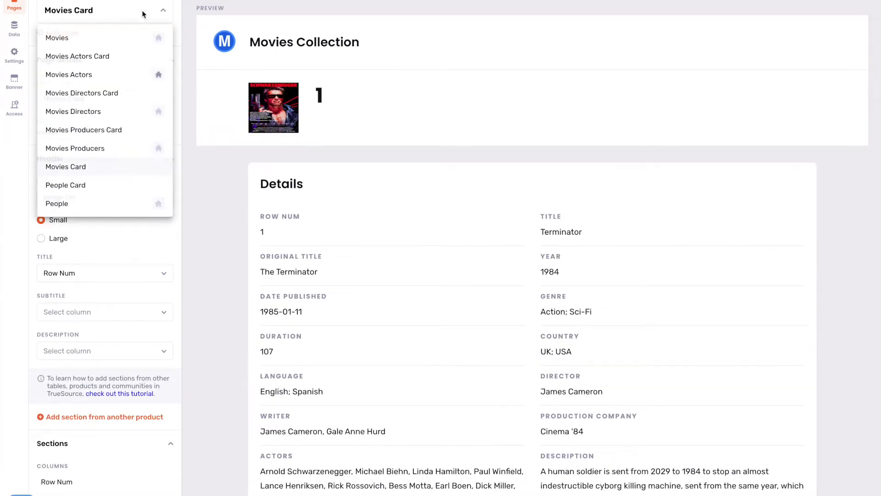
left_click(110, 46)
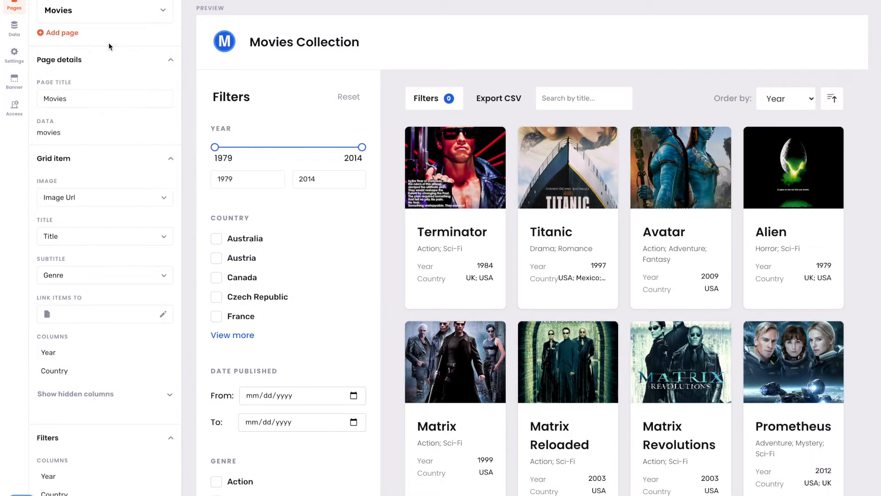
Step: Link the Movies page's grid items to the Movies Card page matched by Row Num
scroll(135, 222, "down", 1)
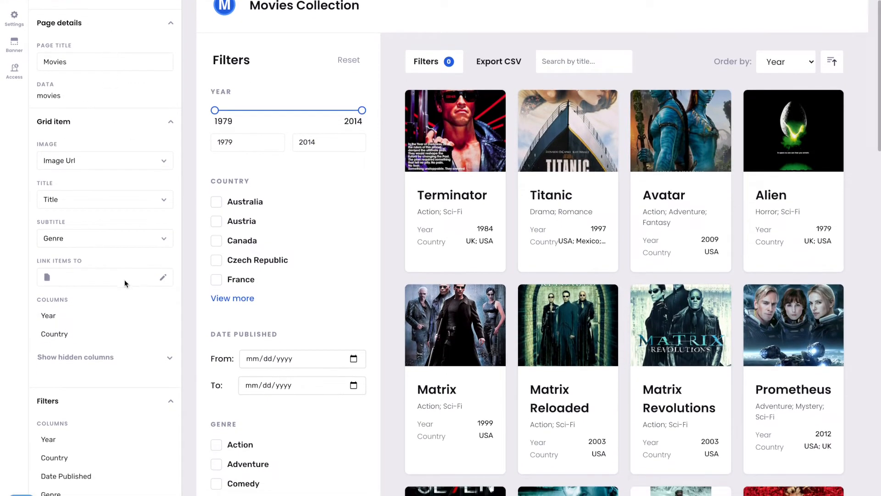
scroll(143, 281, "up", 1)
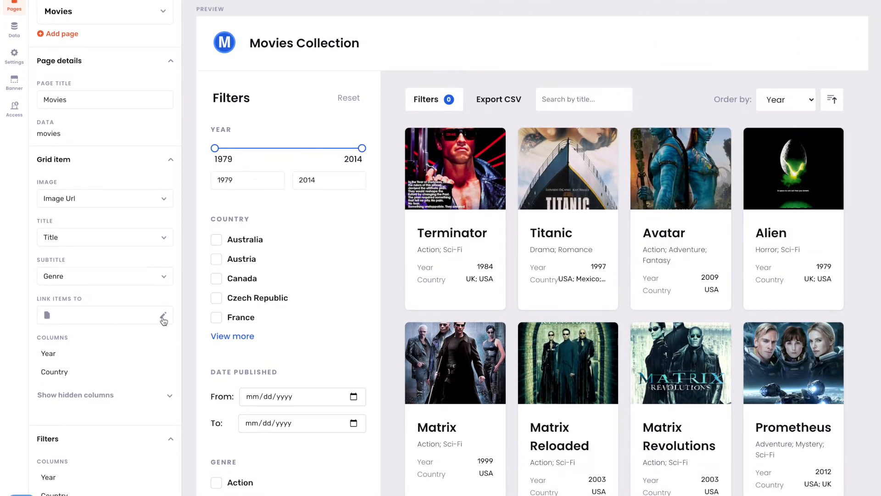
left_click(153, 315)
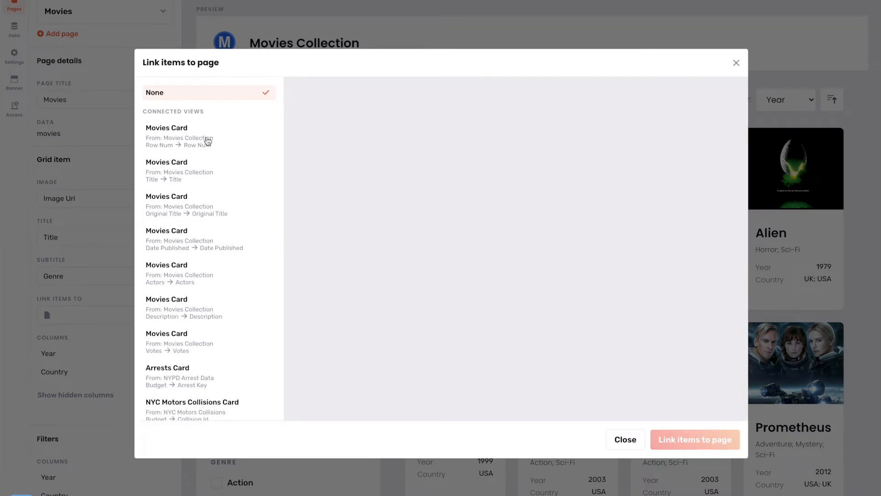
left_click(208, 141)
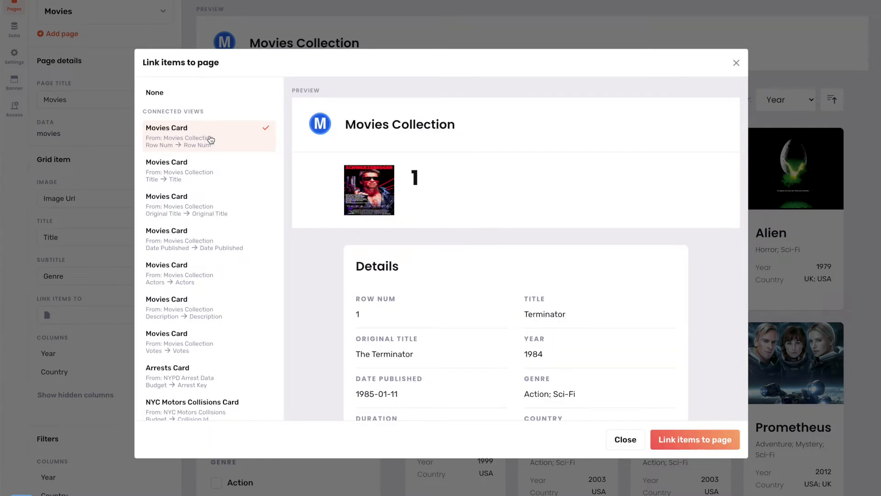
left_click(684, 433)
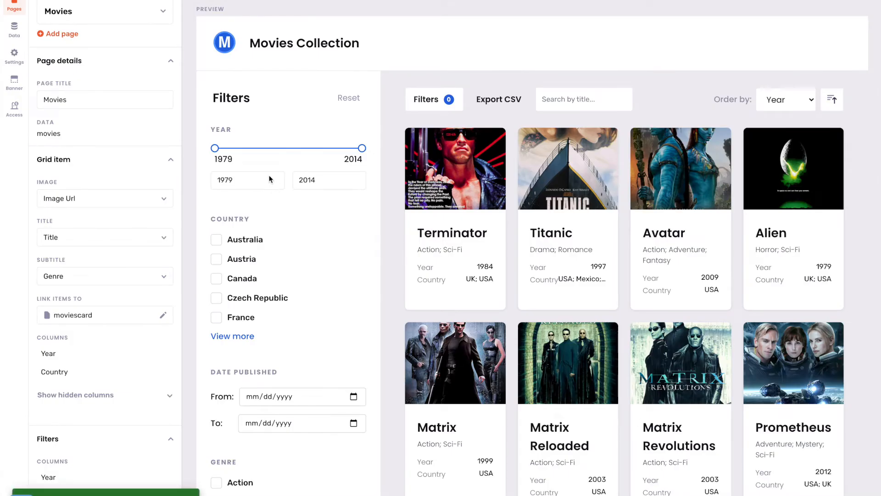
Step: Open the Movies Card page and set its header image size to Large
scroll(227, 133, "up", 1)
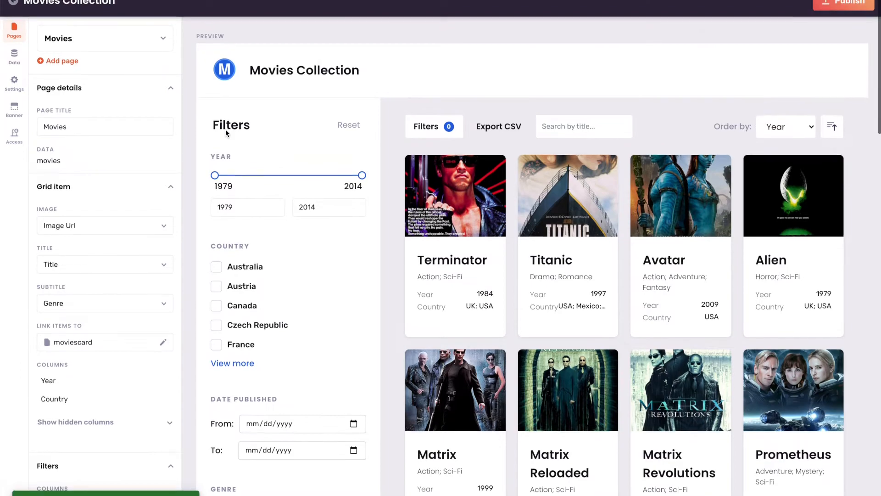
scroll(164, 142, "down", 1)
scroll(162, 137, "down", 5)
scroll(158, 116, "up", 6)
scroll(154, 46, "down", 1)
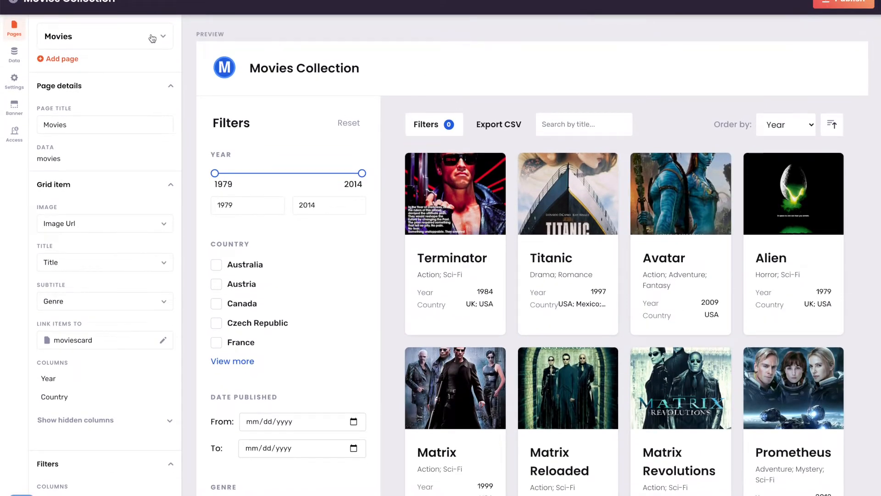
left_click(153, 41)
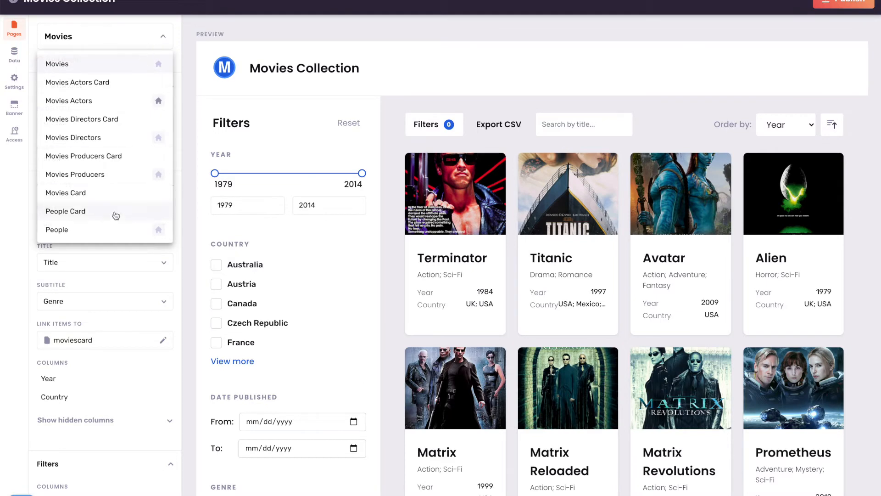
left_click(115, 197)
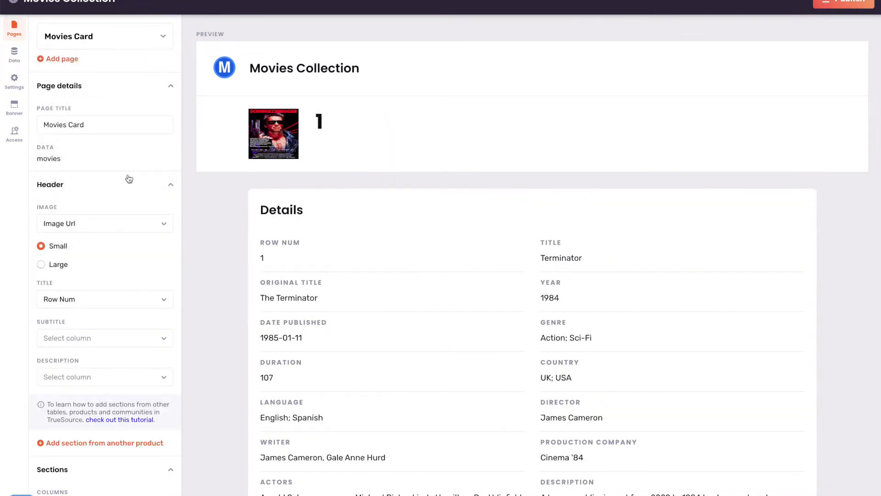
left_click(58, 266)
Step: Set the Movies Card header's title to the Title column
scroll(134, 230, "down", 2)
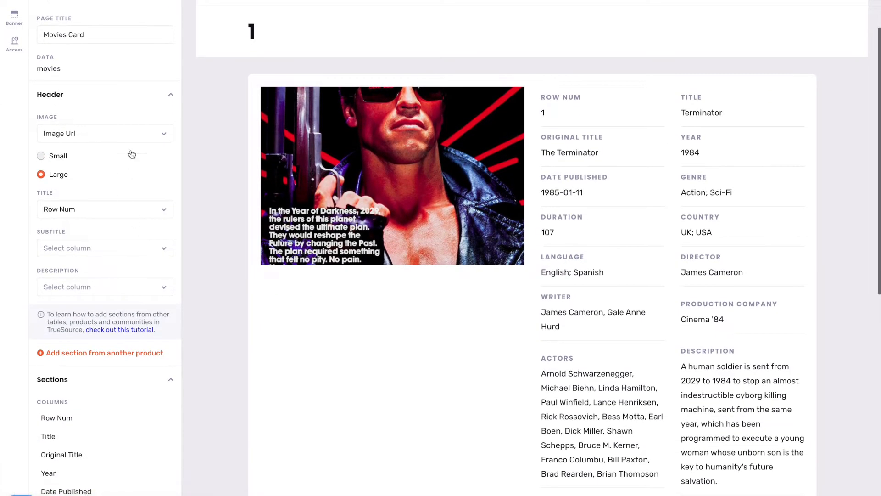
scroll(130, 158, "down", 1)
scroll(114, 144, "down", 1)
left_click(127, 157)
left_click(104, 216)
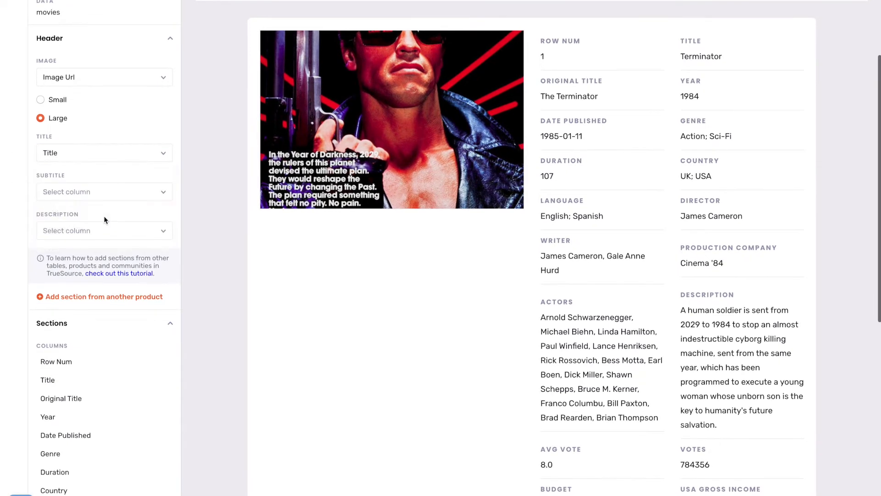
Step: Set the Movies Card header's subtitle to the Year column
scroll(133, 177, "down", 6)
scroll(135, 179, "up", 3)
scroll(135, 180, "up", 4)
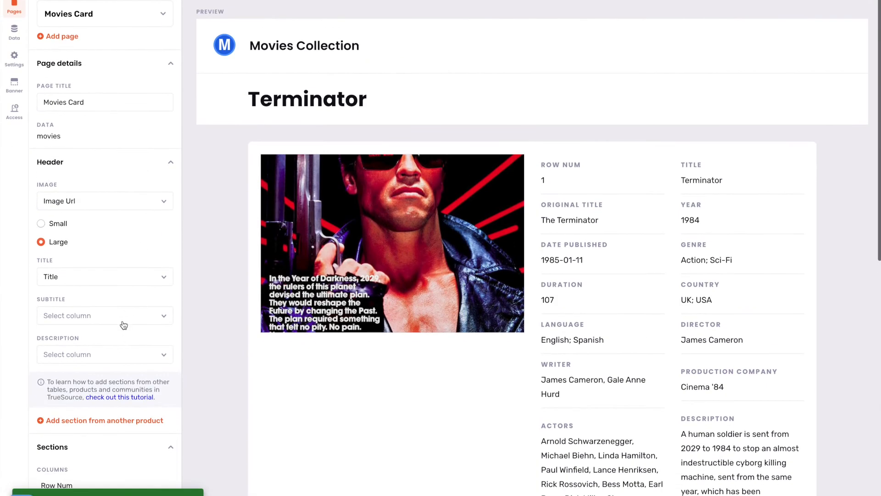
left_click(124, 325)
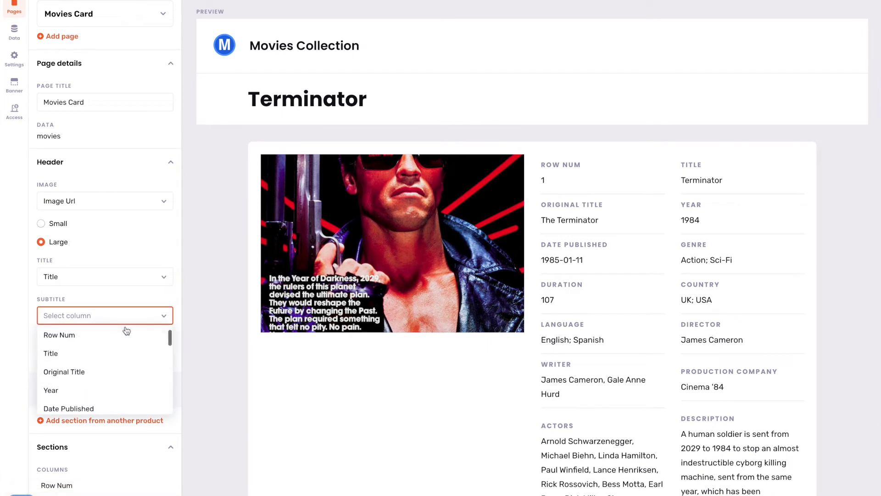
left_click(98, 385)
Step: Change the Movies Card header's subtitle to the Country column
scroll(136, 315, "down", 1)
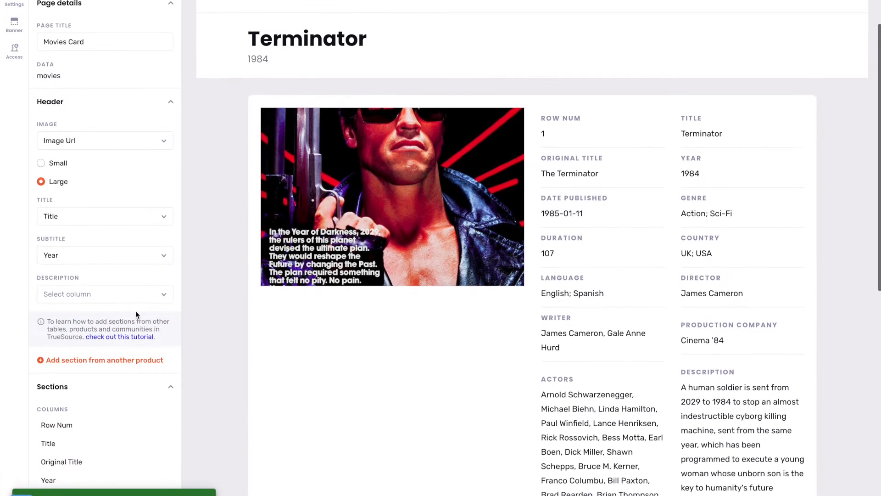
scroll(137, 315, "down", 2)
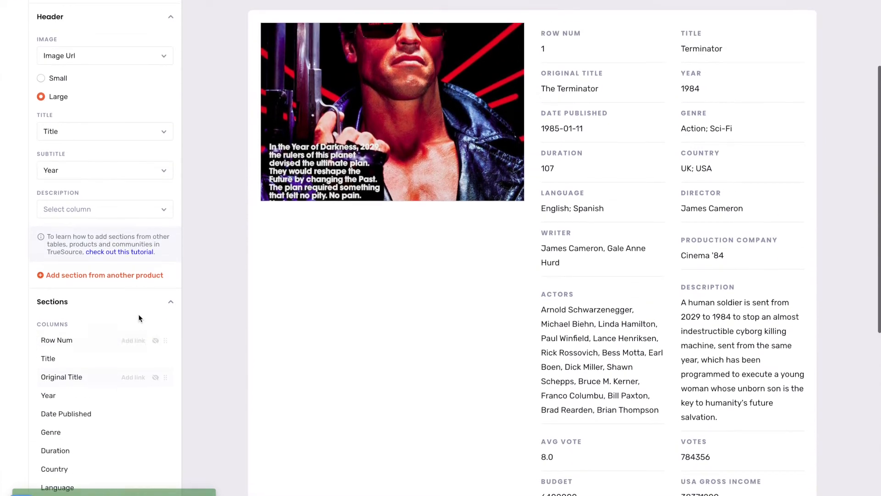
left_click(143, 171)
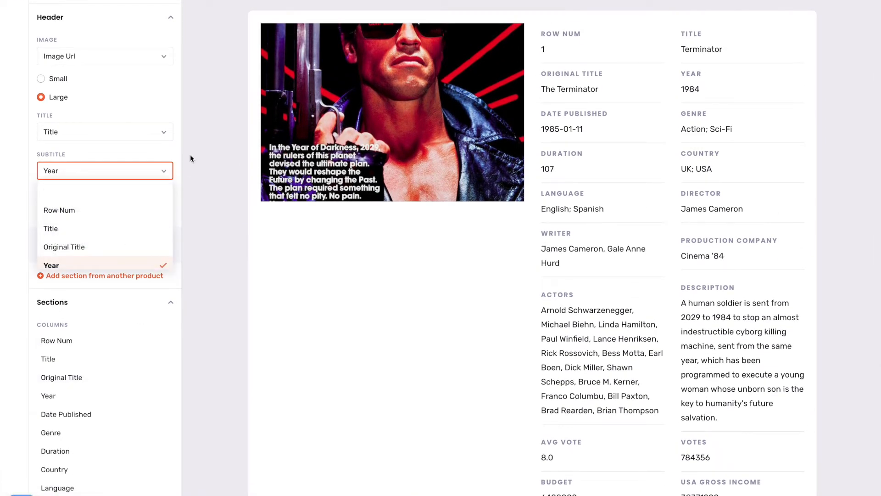
scroll(130, 233, "down", 2)
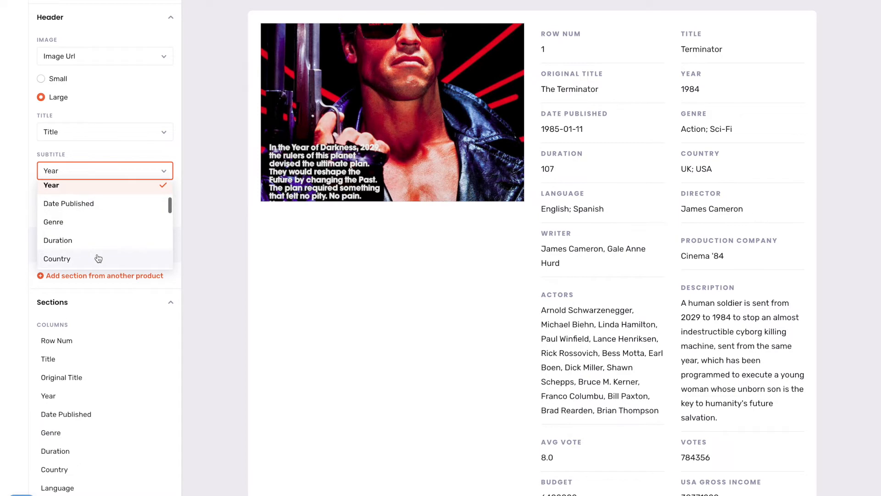
left_click(99, 258)
Step: Check the Movies grid page briefly and return to the Movies Card page
scroll(199, 184, "up", 4)
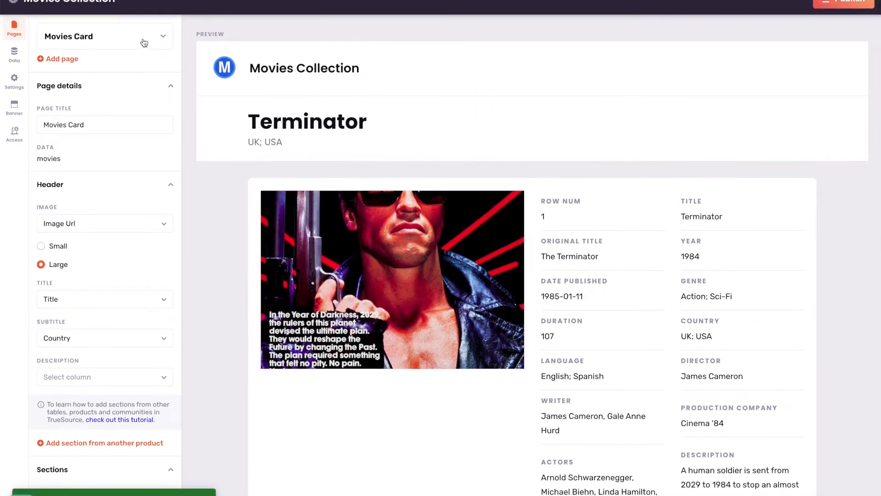
left_click(144, 44)
left_click(101, 65)
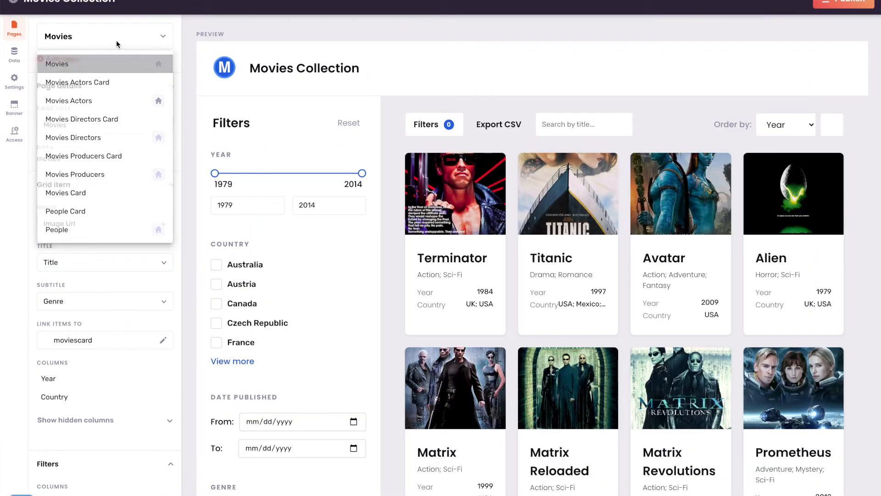
left_click(124, 39)
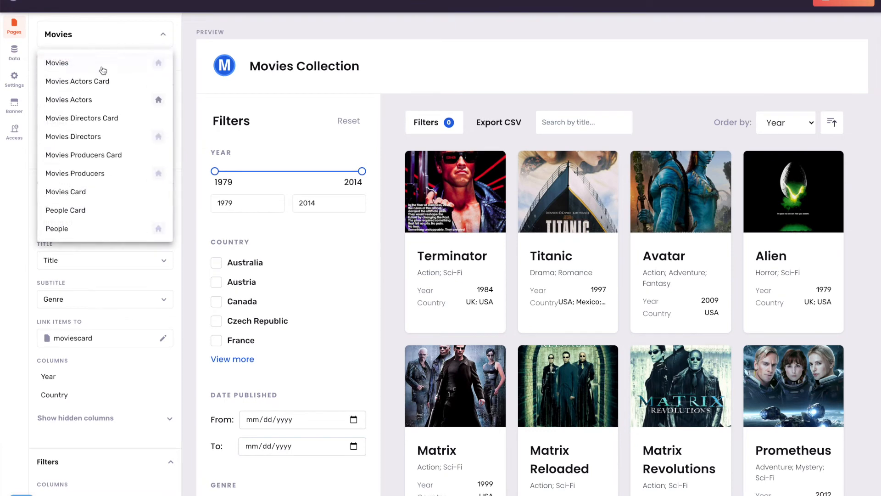
left_click(102, 193)
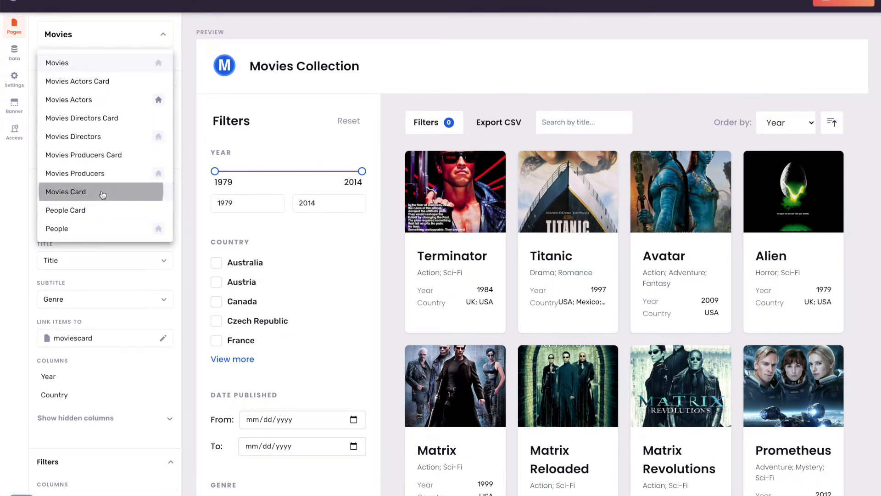
Step: Hide the Row Num, Title and Country columns from the Movies Card page's details section
scroll(115, 190, "down", 9)
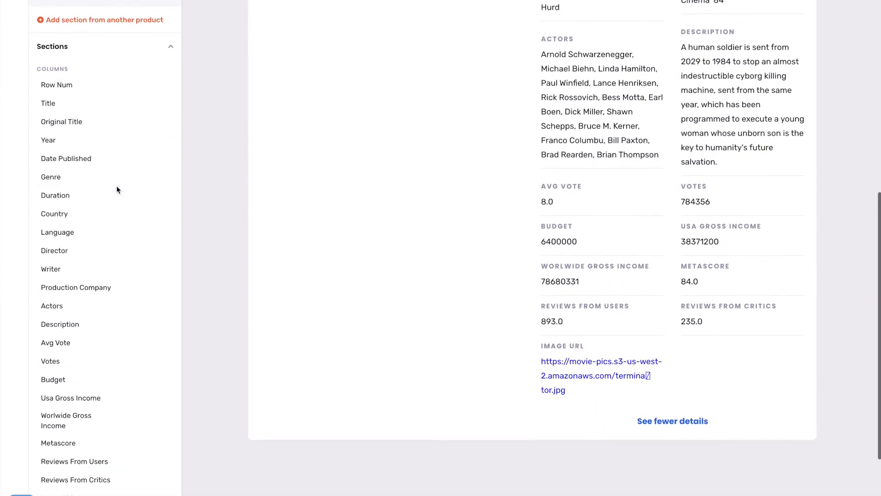
mouse_move(144, 91)
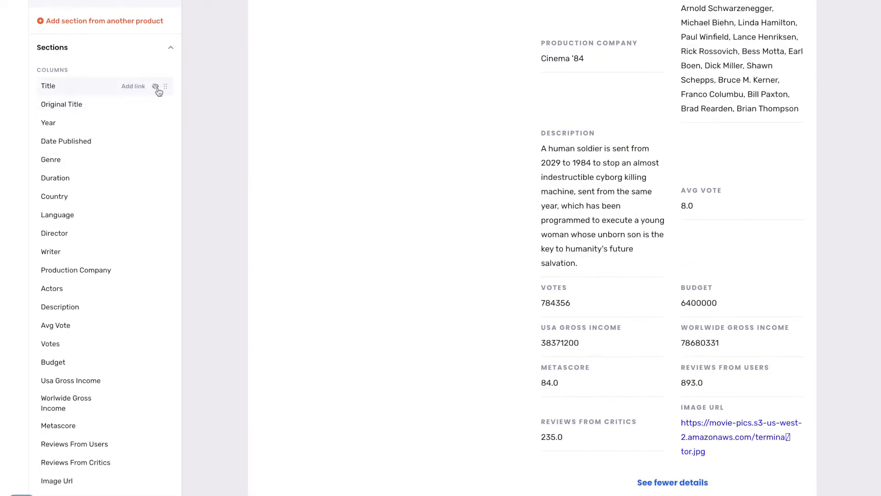
left_click(157, 89)
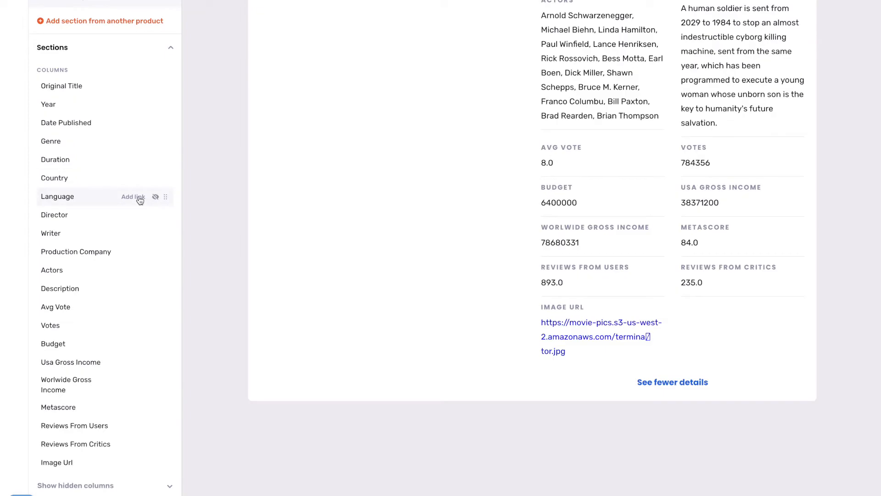
left_click(154, 178)
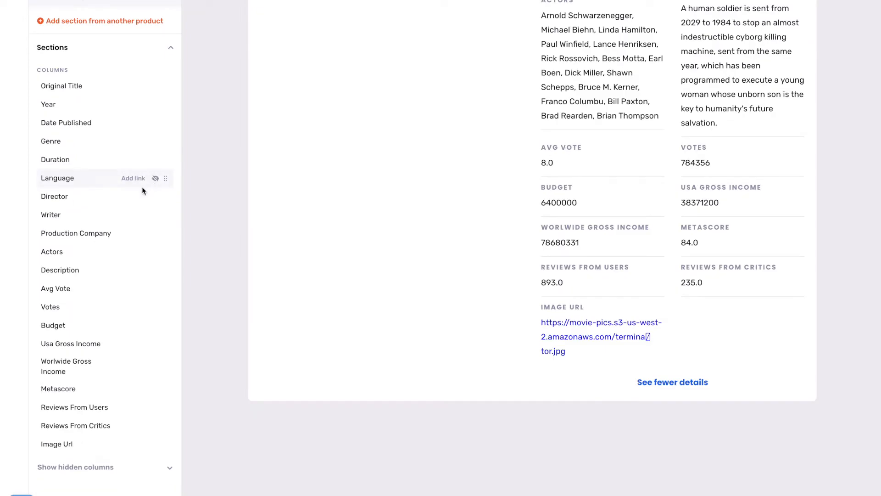
scroll(144, 193, "down", 2)
scroll(145, 204, "up", 3)
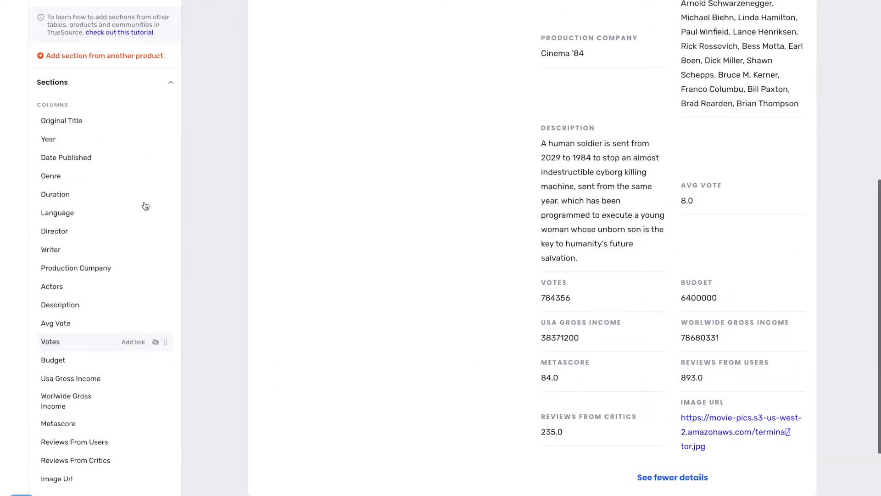
scroll(144, 205, "up", 8)
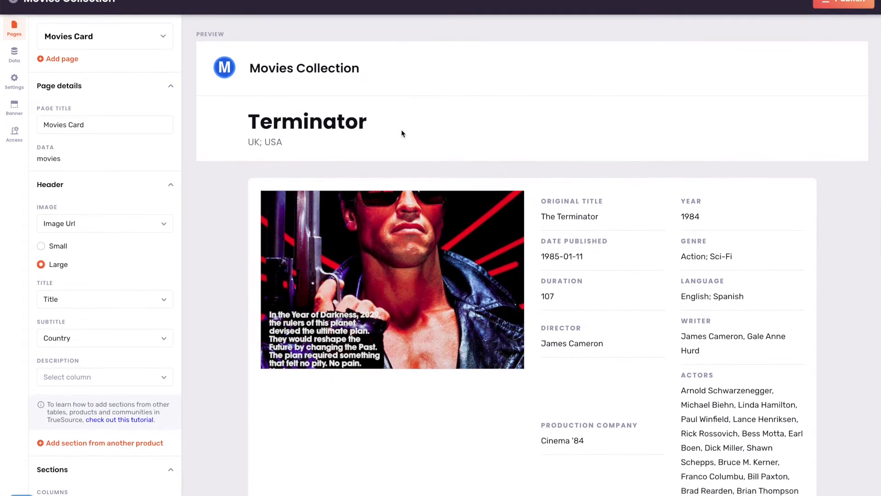
Step: Set the Movies Card header's description to the Description column
scroll(445, 269, "down", 8)
scroll(446, 270, "up", 4)
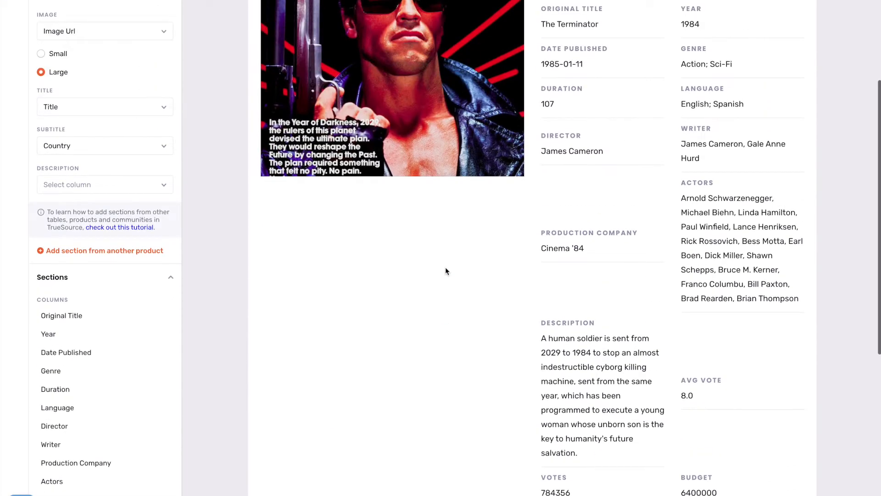
left_click(156, 186)
scroll(92, 247, "down", 2)
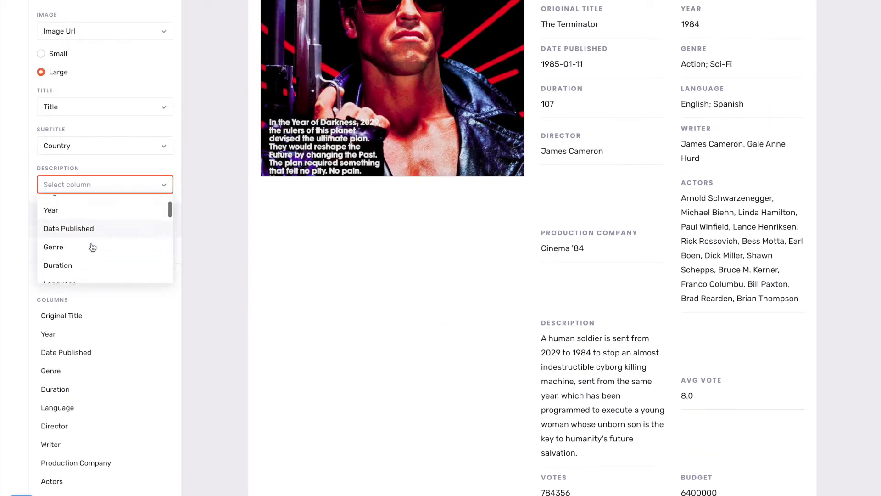
scroll(87, 230, "down", 5)
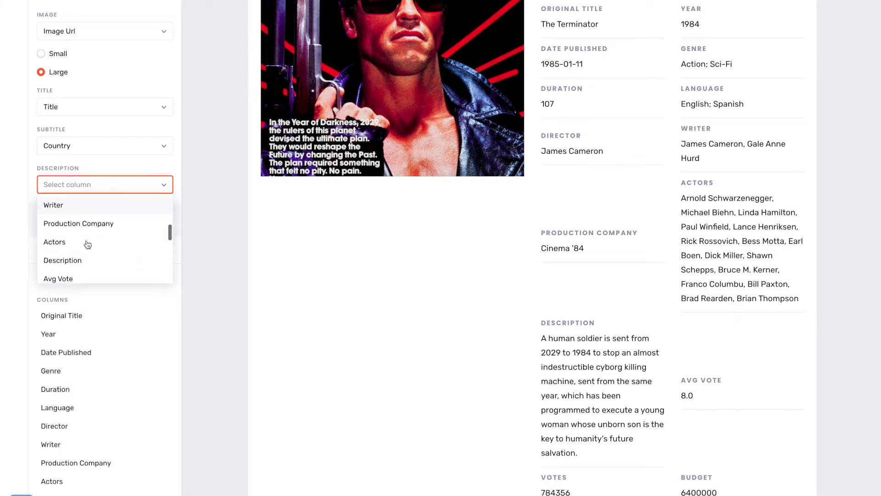
left_click(81, 227)
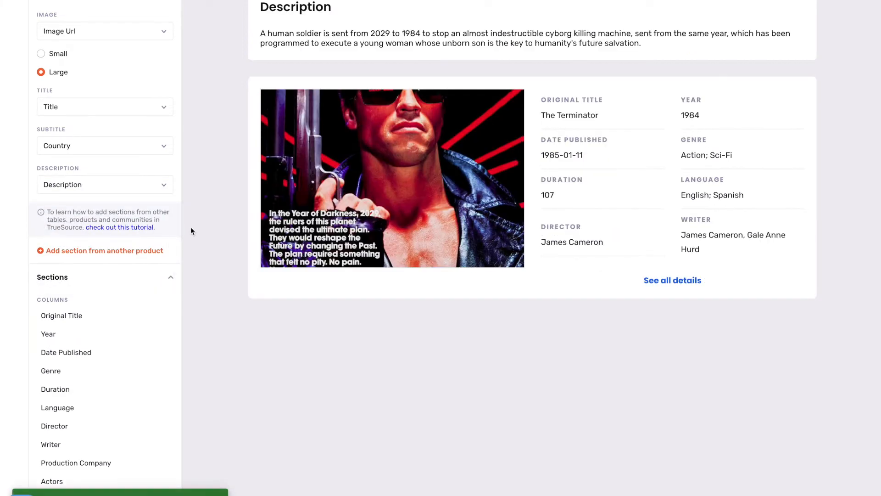
scroll(190, 227, "up", 2)
scroll(191, 227, "up", 2)
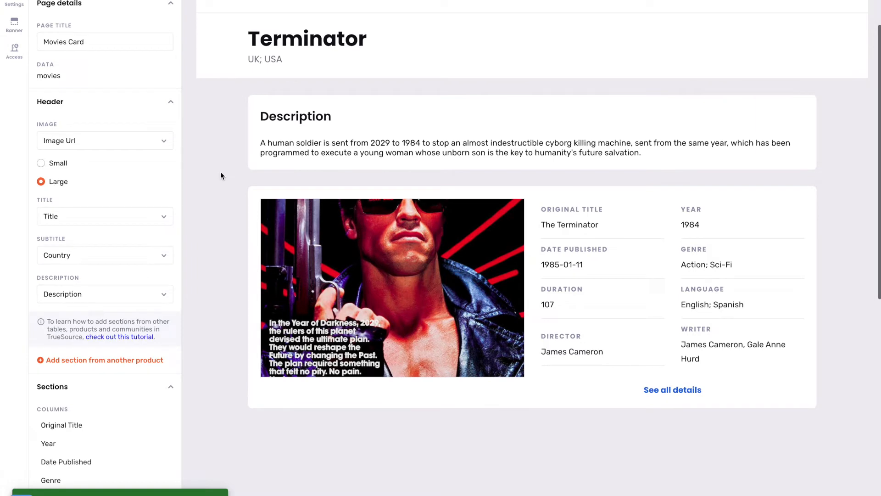
Step: Hide the Description column from the Movies Card page's details section
scroll(227, 207, "down", 9)
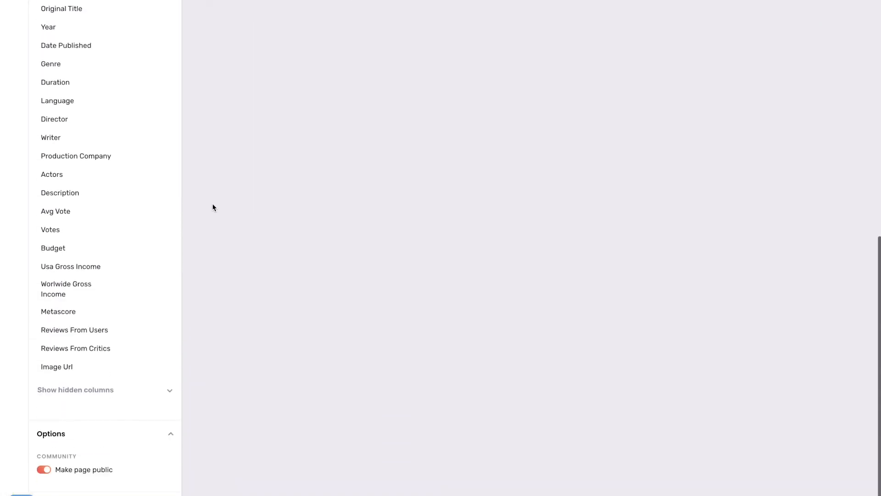
left_click(155, 194)
scroll(139, 204, "up", 10)
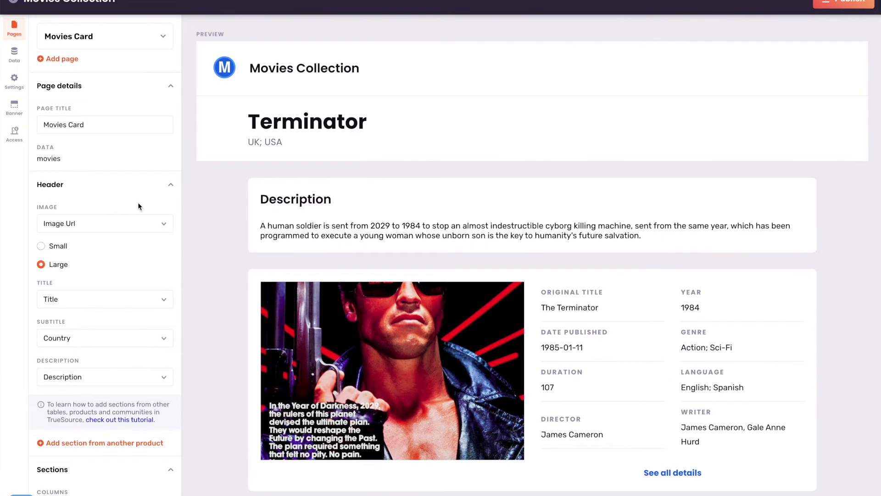
Step: Add the Movies Actors view, linked Title to Title, from the Movies Collection product as a section of the Movies Card page
scroll(140, 207, "down", 1)
scroll(140, 206, "down", 1)
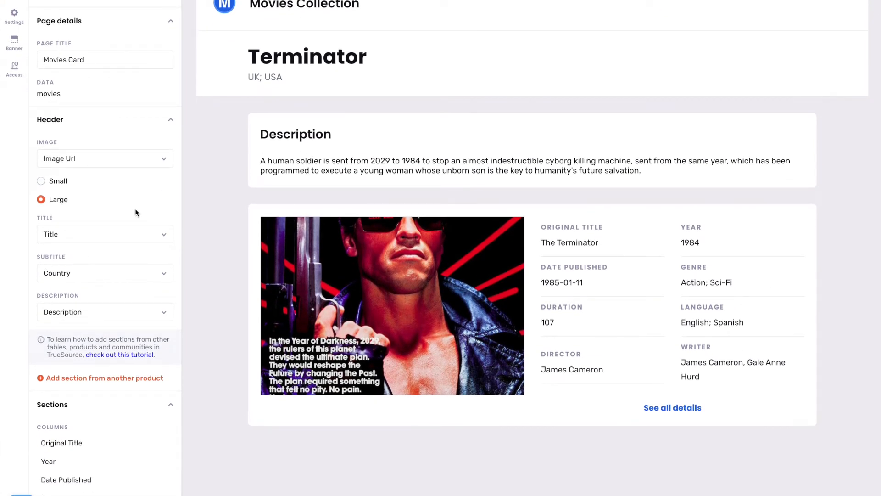
scroll(137, 209, "down", 1)
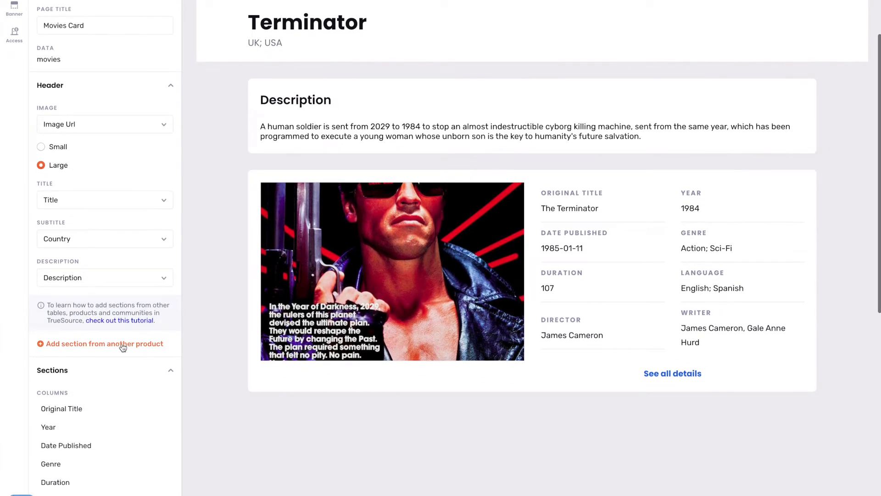
left_click(123, 345)
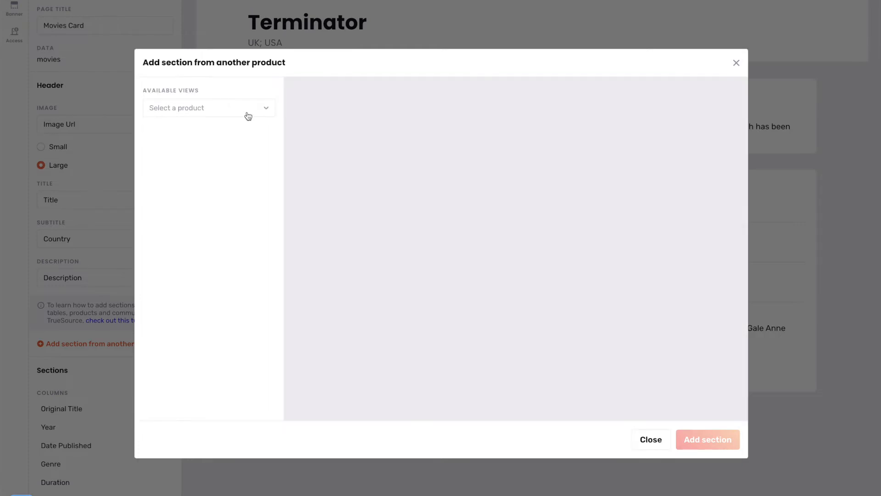
left_click(255, 112)
scroll(225, 154, "down", 5)
scroll(225, 155, "up", 5)
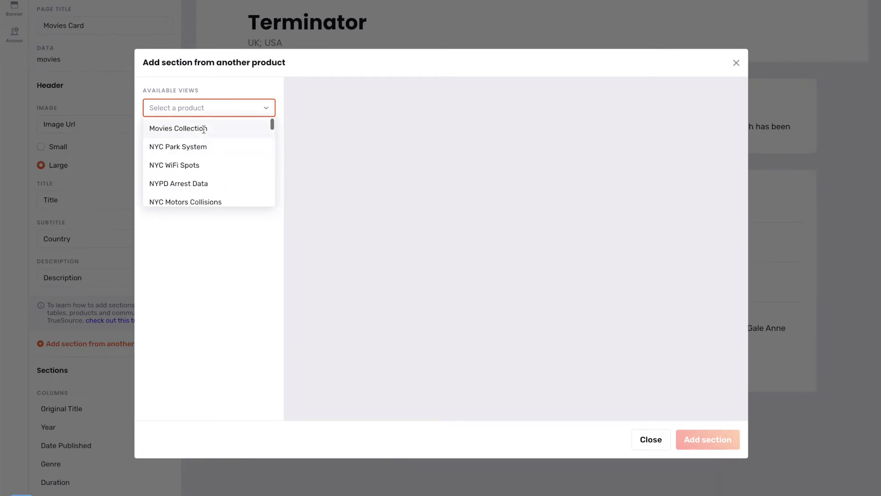
left_click(205, 132)
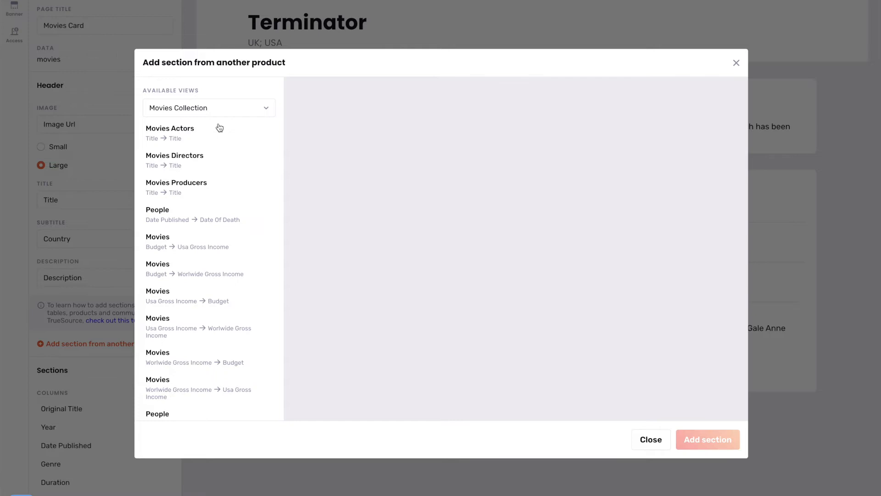
scroll(222, 133, "down", 1)
scroll(201, 134, "up", 1)
left_click(203, 133)
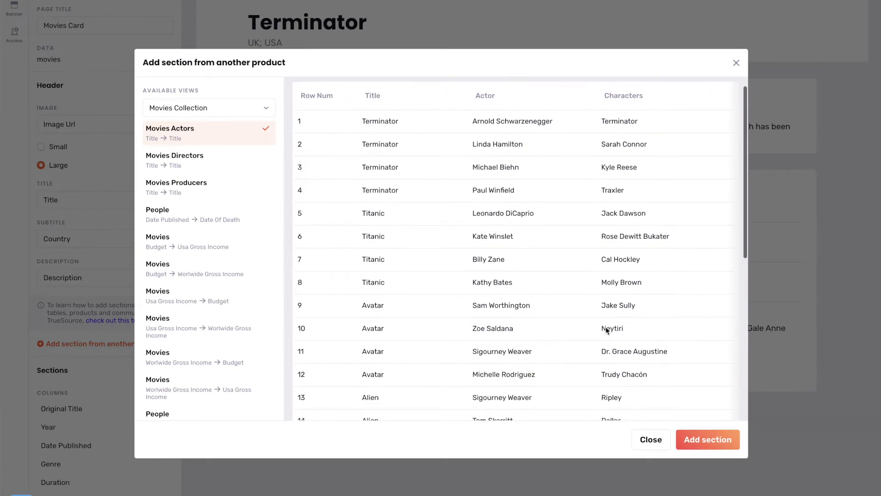
left_click(709, 440)
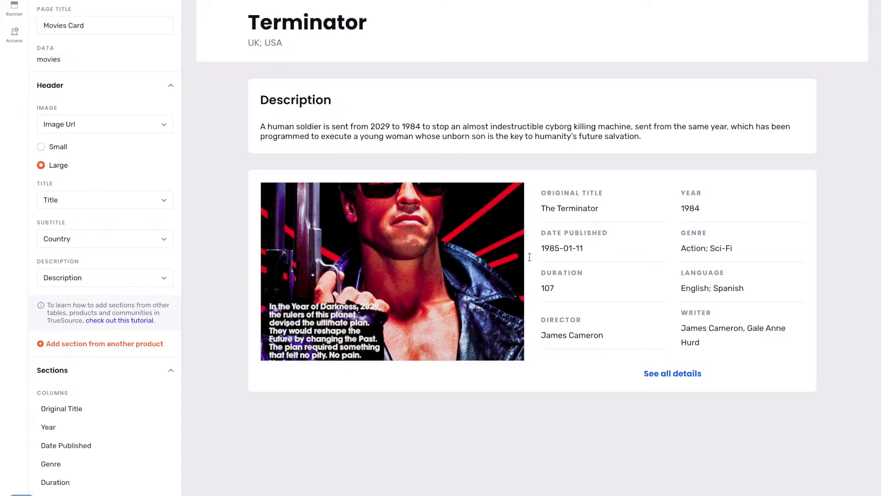
scroll(529, 249, "down", 5)
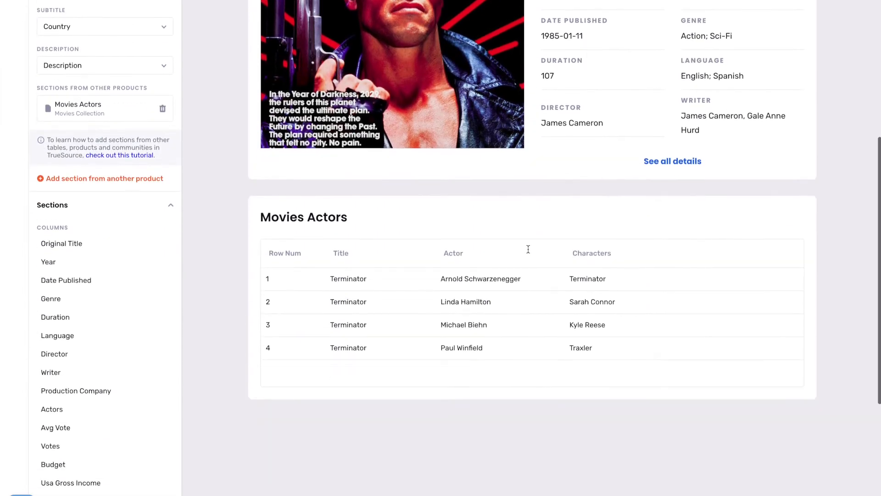
Step: Add the Movies Directors view, linked Title to Title, from Movies Collection as another section of the Movies Card page
left_click(136, 180)
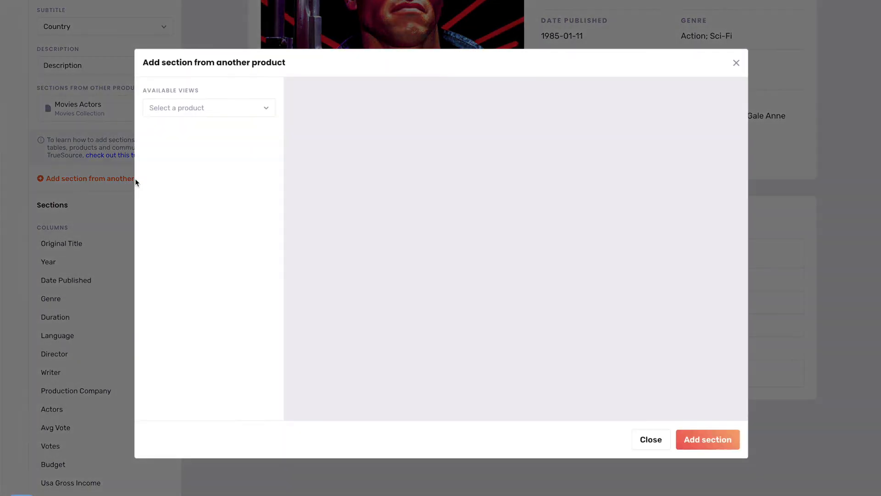
left_click(256, 110)
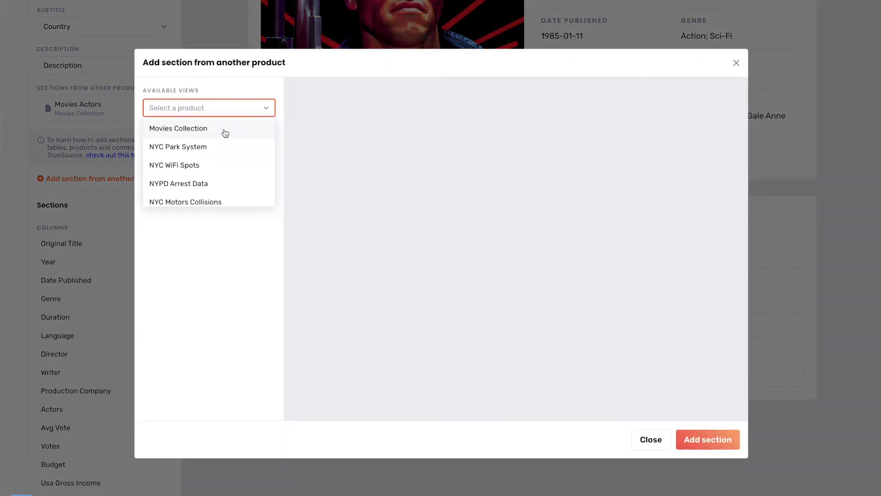
left_click(223, 130)
left_click(189, 164)
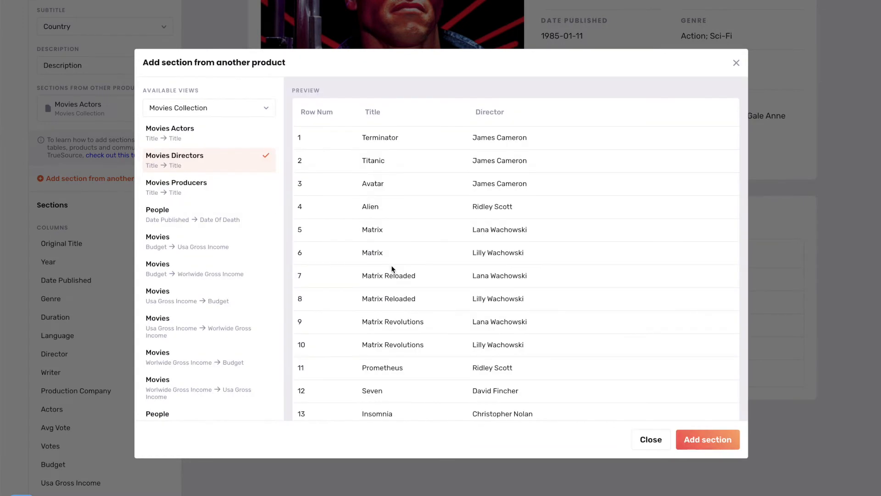
left_click(706, 440)
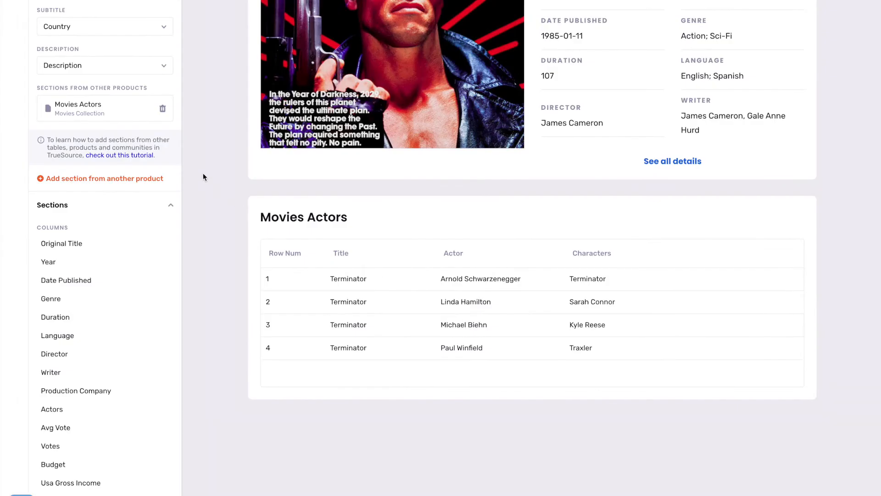
Step: Add the Movies Producers view from Movies Collection as a Movies Card section and review the added sections in the preview
left_click(125, 215)
left_click(215, 115)
left_click(200, 129)
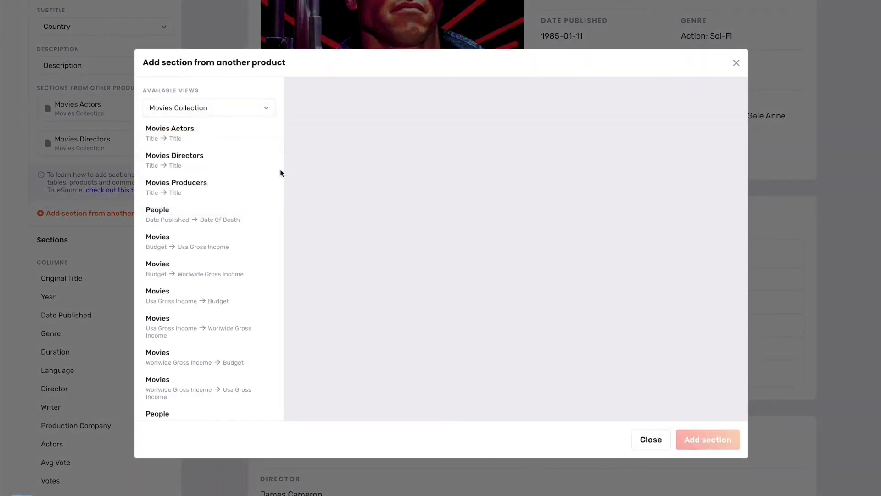
left_click(179, 187)
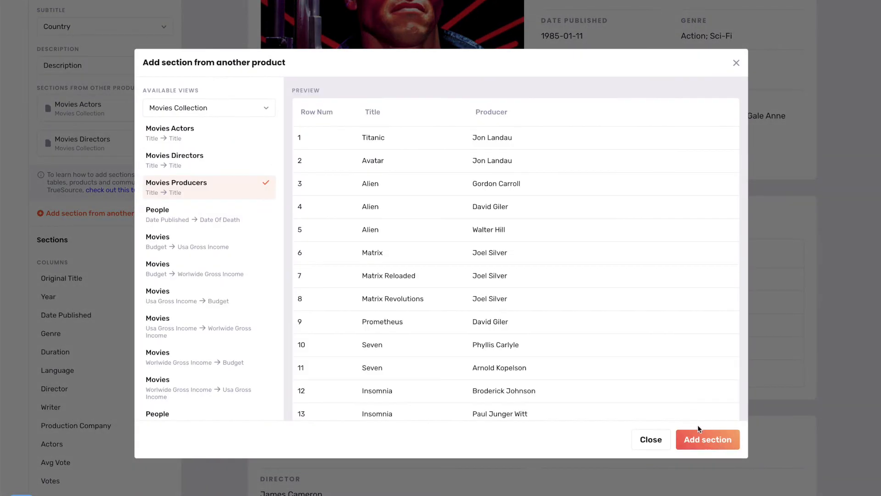
left_click(709, 441)
scroll(466, 239, "down", 7)
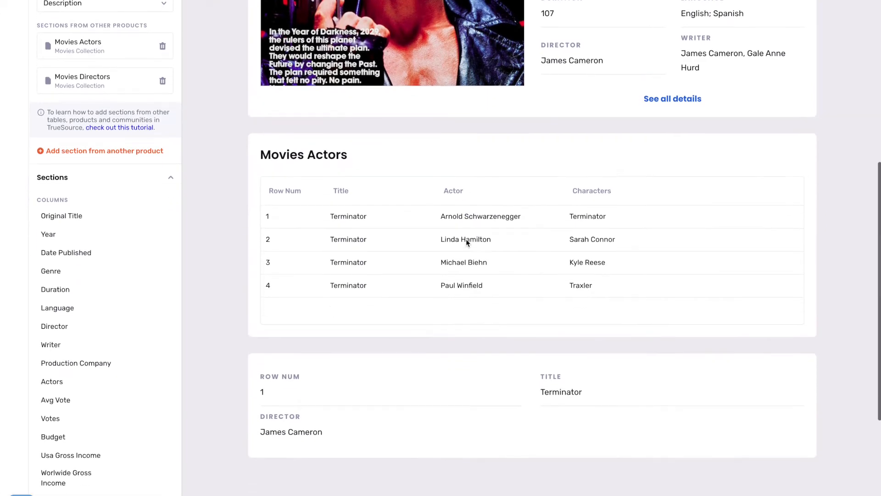
scroll(466, 240, "up", 3)
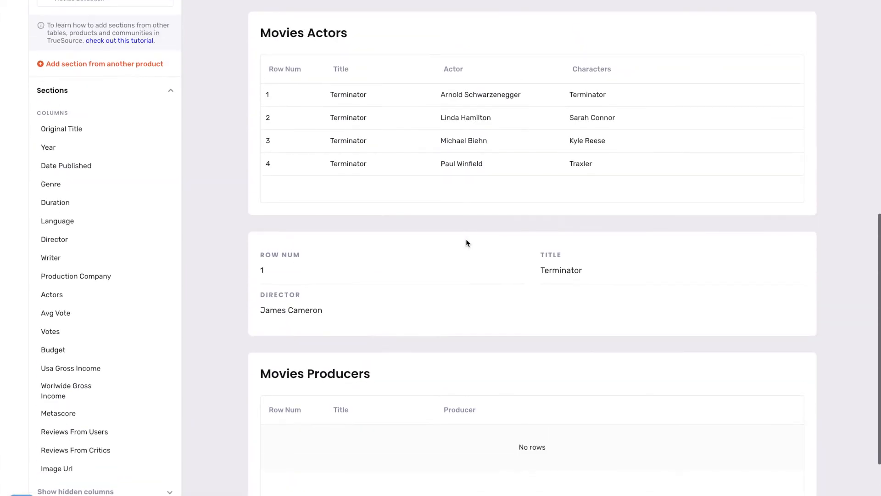
scroll(467, 241, "up", 1)
scroll(467, 240, "down", 1)
Step: Set the Movies page as the product's home page
scroll(466, 240, "up", 5)
scroll(466, 241, "up", 6)
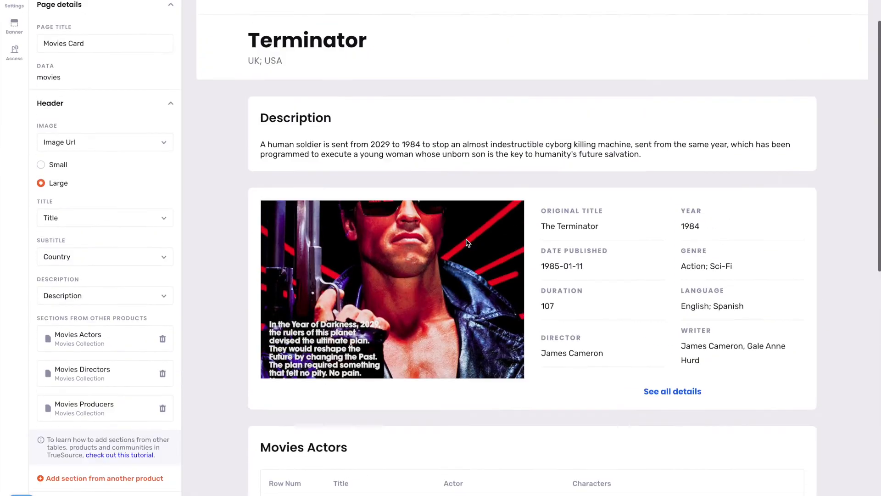
left_click(146, 38)
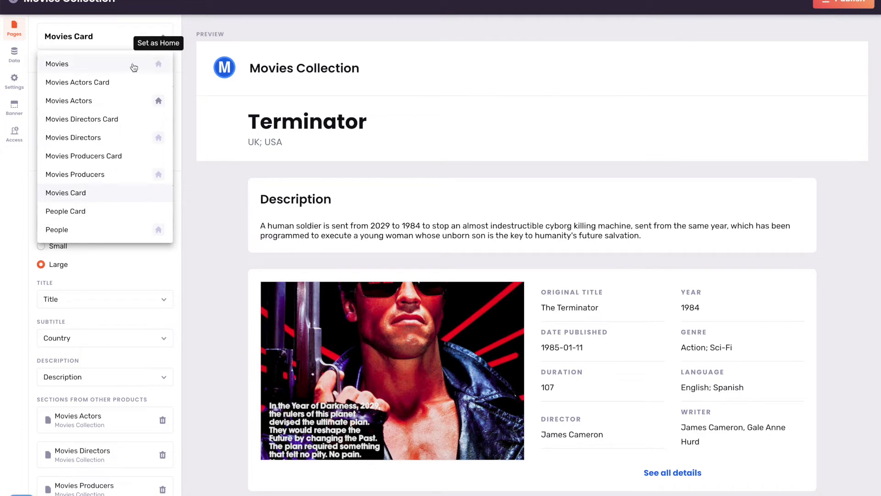
left_click(159, 68)
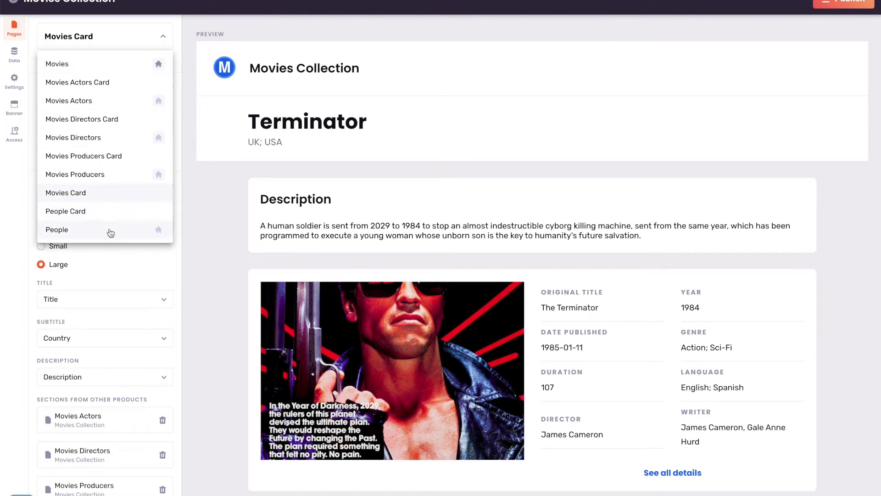
Step: Switch to the People page and set its table's title to the Name column
left_click(110, 231)
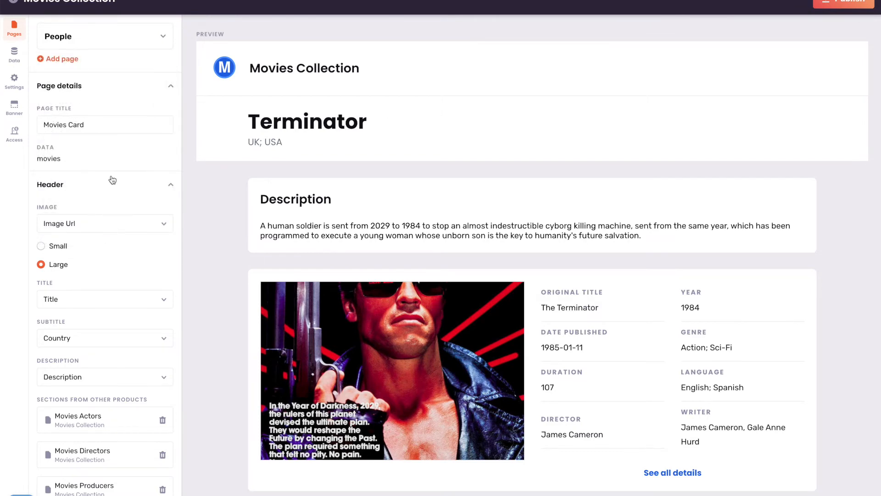
scroll(329, 153, "down", 3)
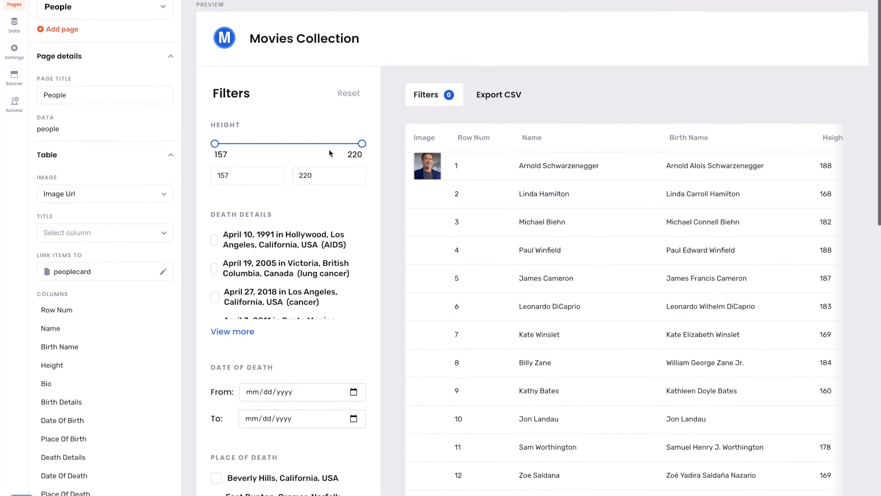
scroll(329, 153, "up", 3)
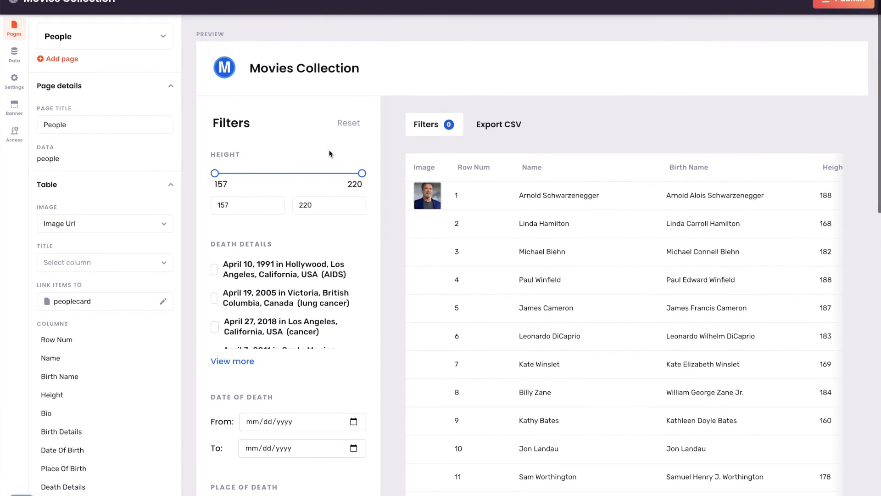
scroll(101, 170, "down", 2)
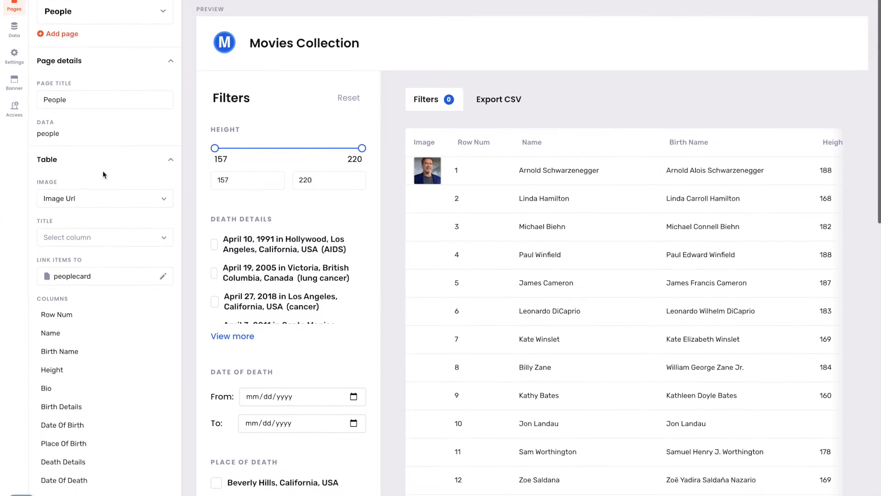
left_click(146, 189)
scroll(124, 215, "down", 2)
scroll(124, 215, "up", 2)
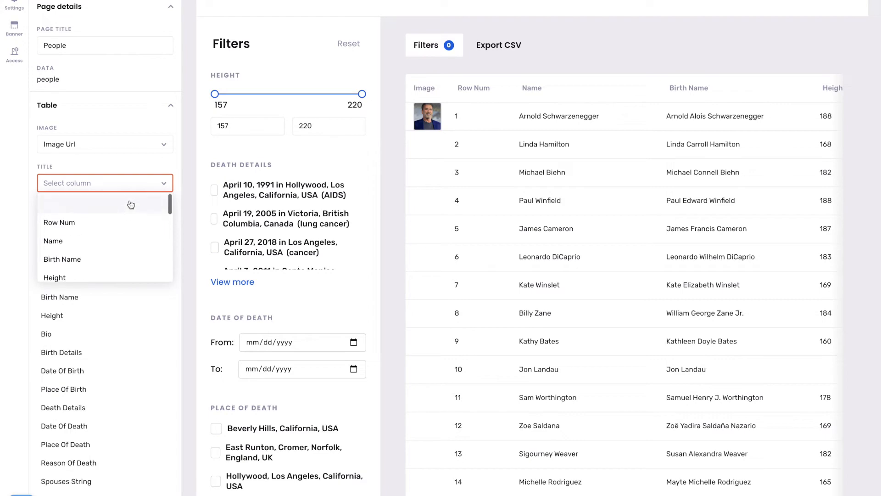
scroll(131, 199, "down", 1)
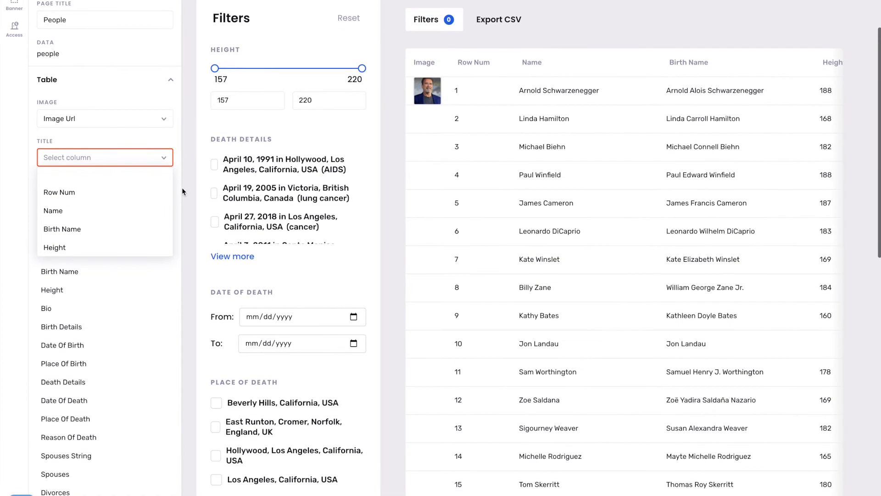
left_click(94, 194)
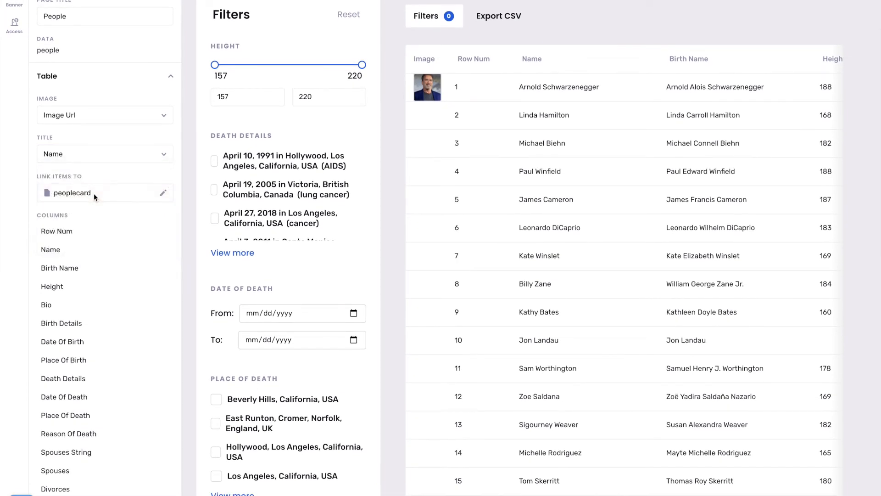
scroll(110, 189, "down", 2)
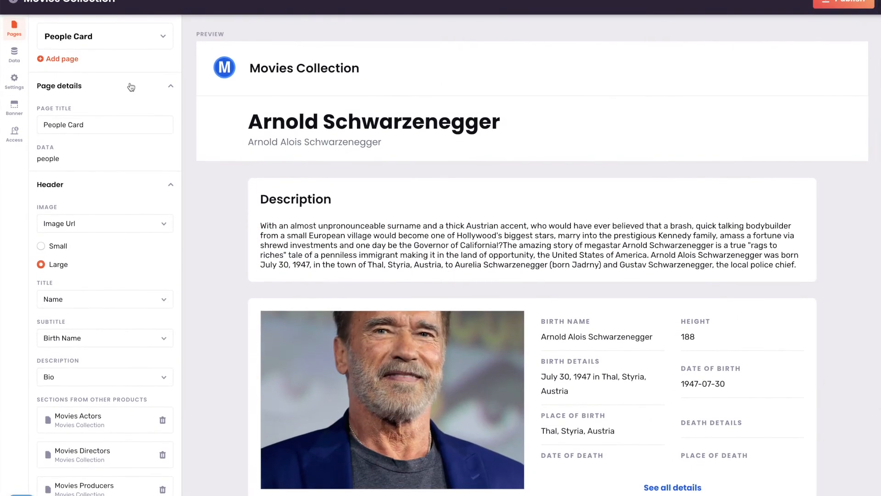
Step: Switch to the Movies Actors page and hide its Row Num column and its Title filter
left_click(131, 39)
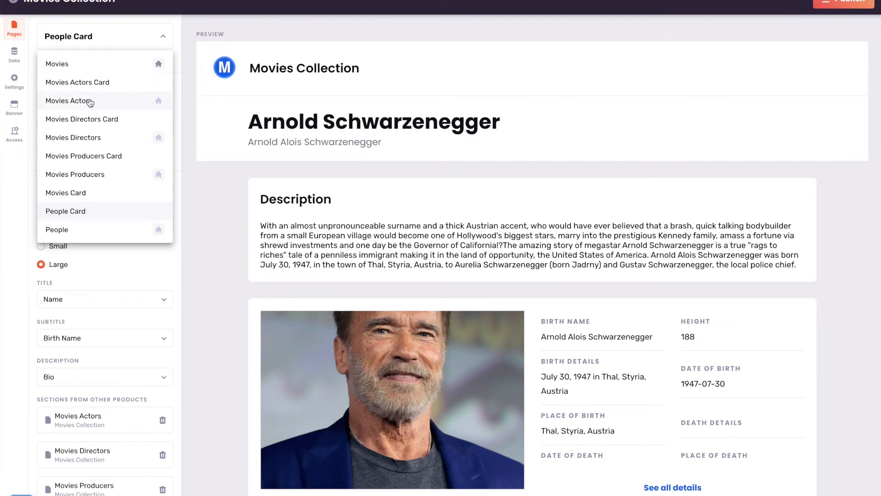
left_click(95, 101)
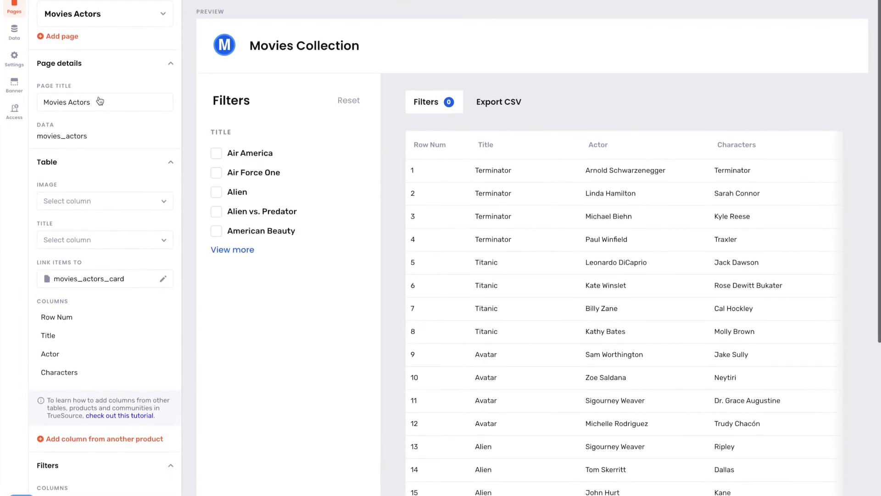
left_click(116, 43)
left_click(116, 42)
scroll(137, 101, "down", 1)
scroll(137, 101, "down", 3)
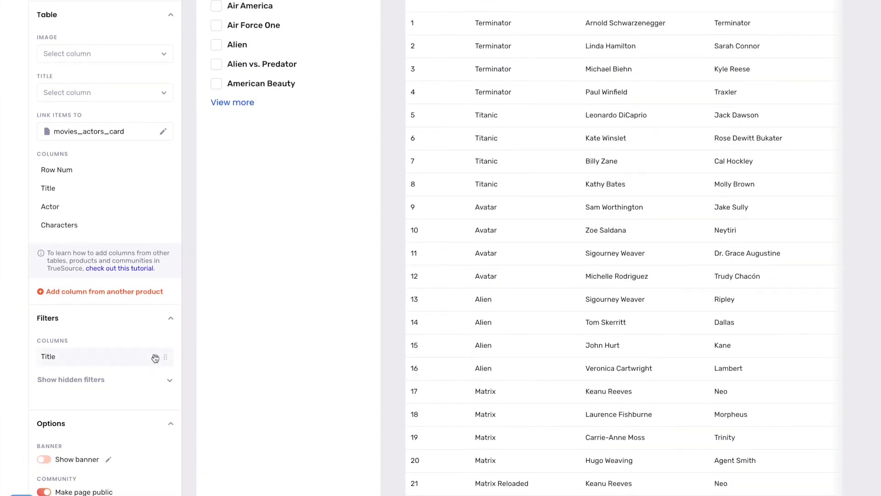
left_click(155, 357)
Step: Remove the page link from the Movies Actors table items by setting their linked page to None
scroll(121, 296, "up", 4)
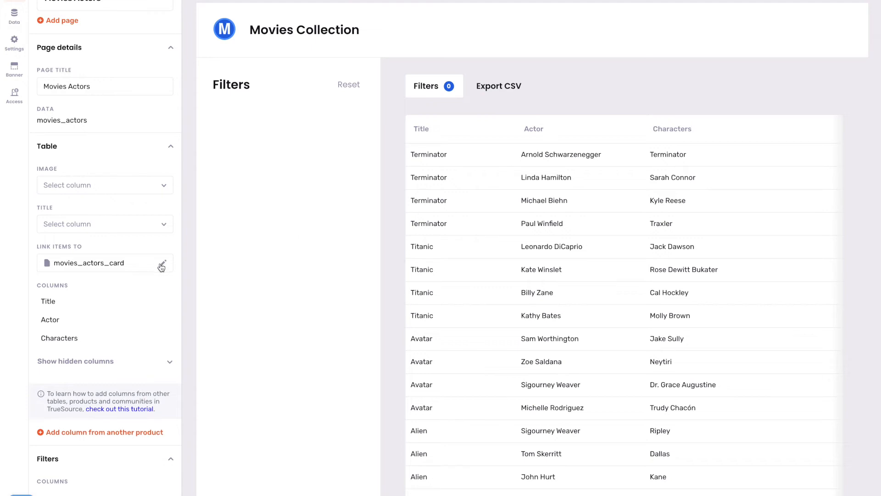
left_click(163, 266)
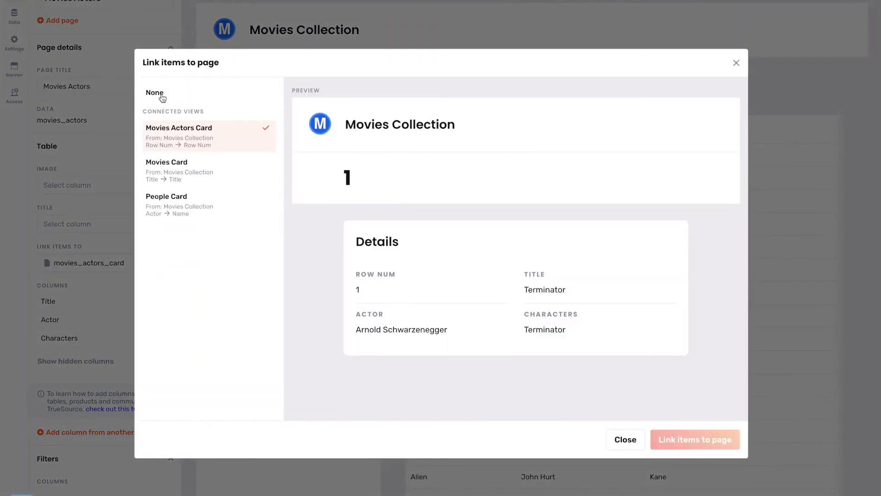
left_click(193, 99)
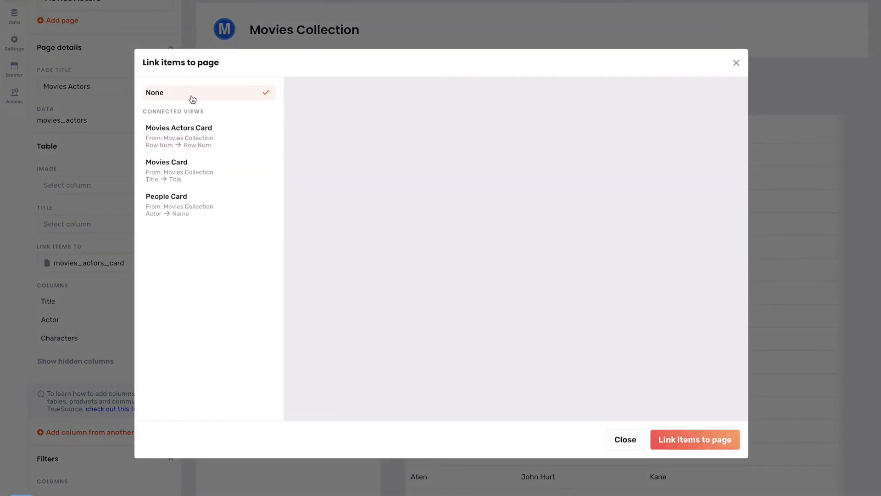
left_click(701, 442)
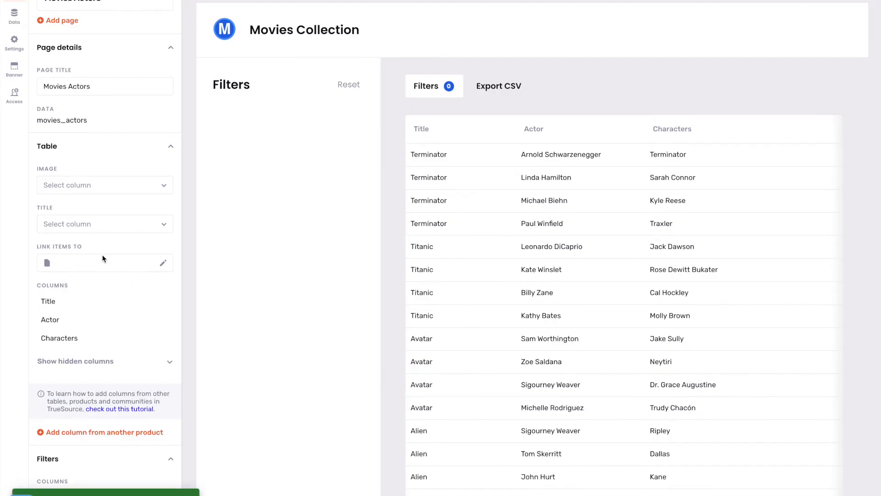
Step: Check the Movies Actors Card page and return to the Movies Actors page
scroll(142, 72, "up", 2)
left_click(138, 36)
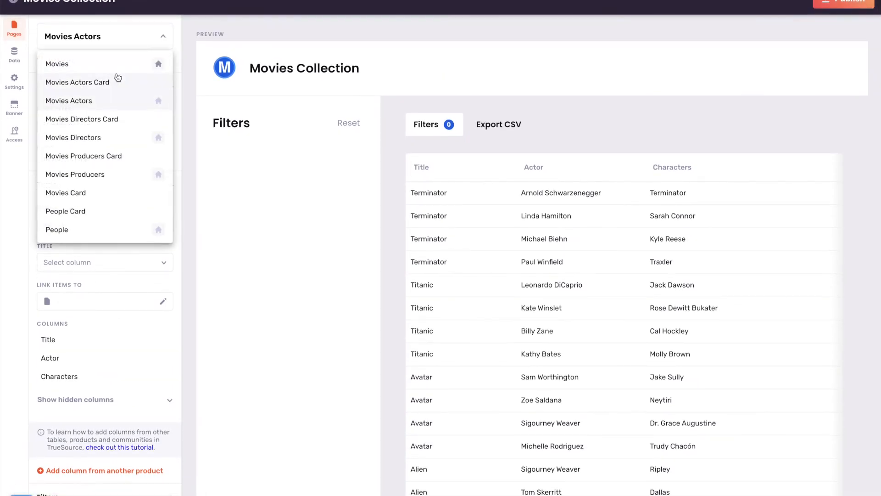
left_click(116, 85)
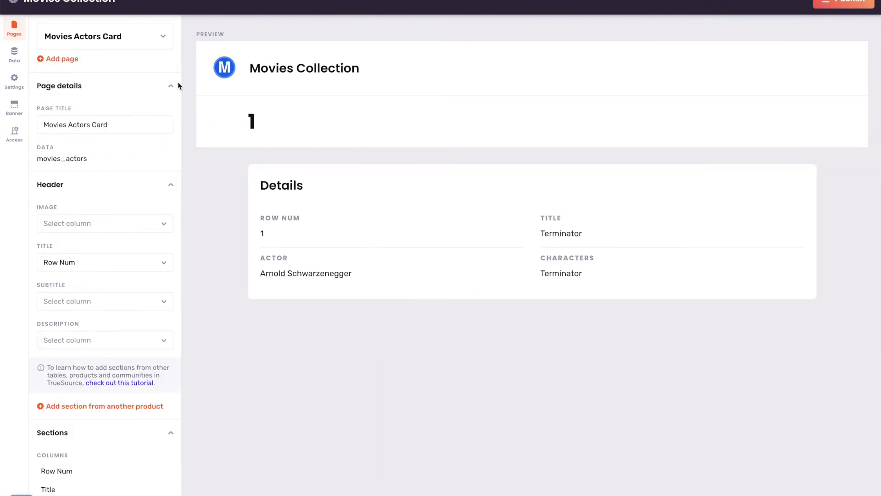
left_click(154, 42)
left_click(102, 99)
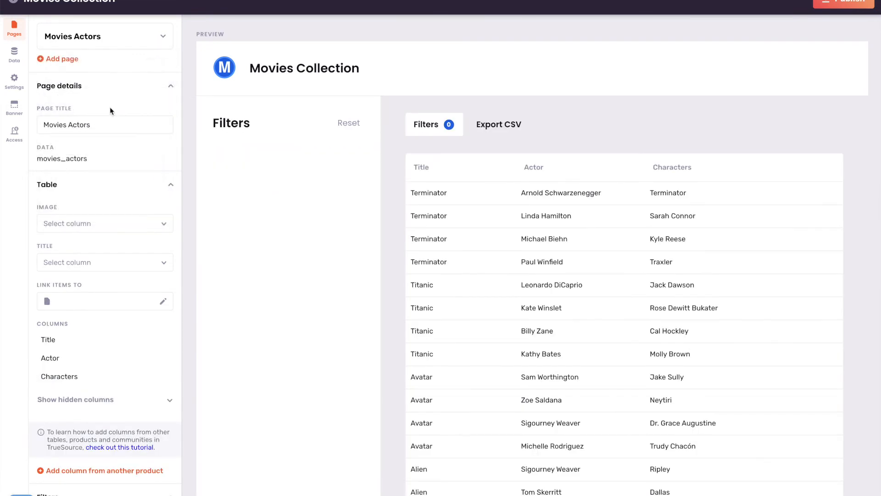
Step: Link the Title column of the Movies Actors table to the Movies Card page
scroll(176, 224, "down", 3)
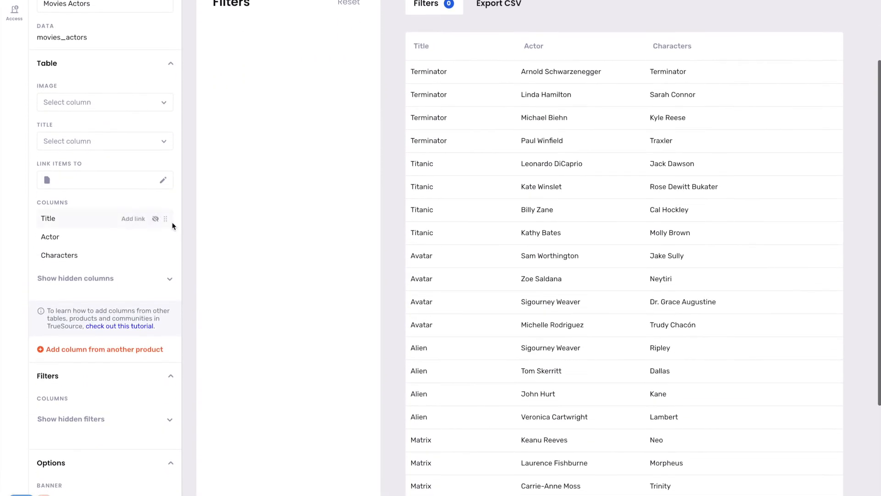
scroll(131, 191, "up", 1)
scroll(131, 193, "down", 1)
mouse_move(128, 217)
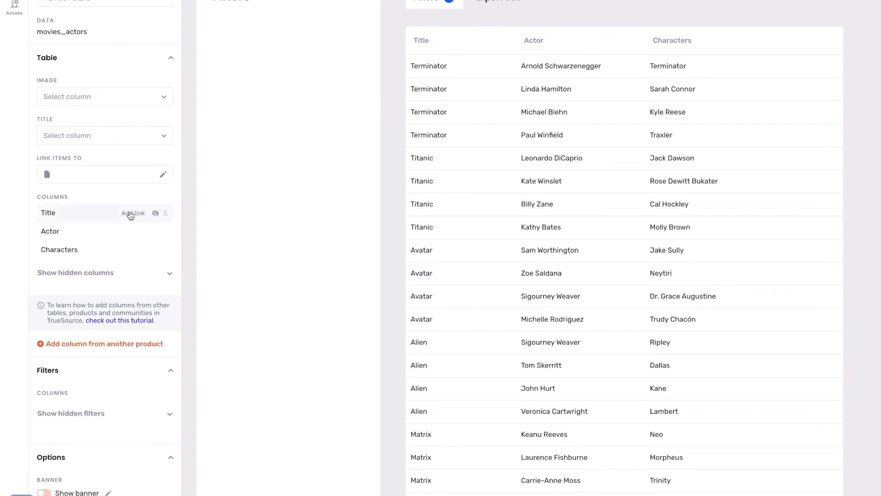
left_click(133, 213)
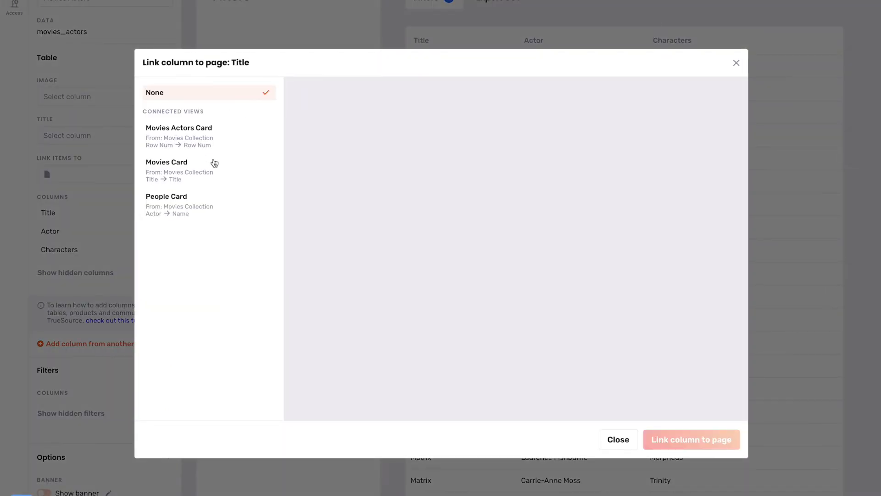
left_click(198, 172)
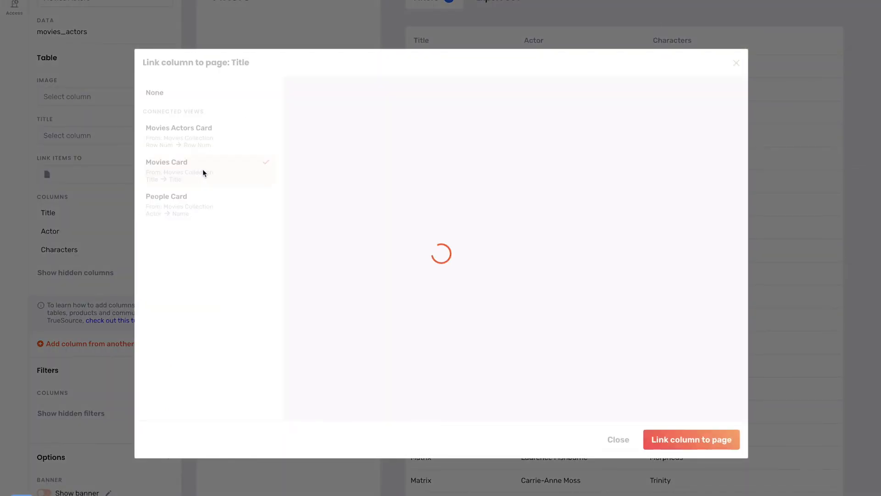
left_click(707, 440)
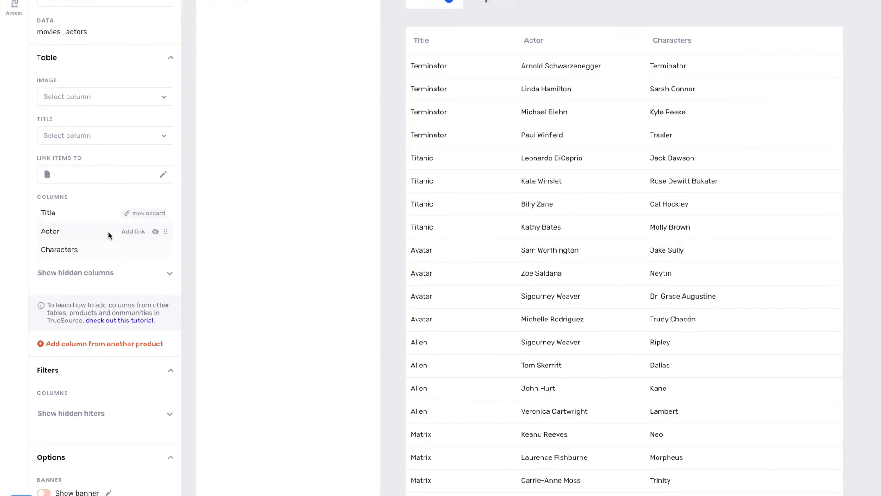
Step: Link the Actor column of the Movies Actors table to the People Card page
left_click(132, 231)
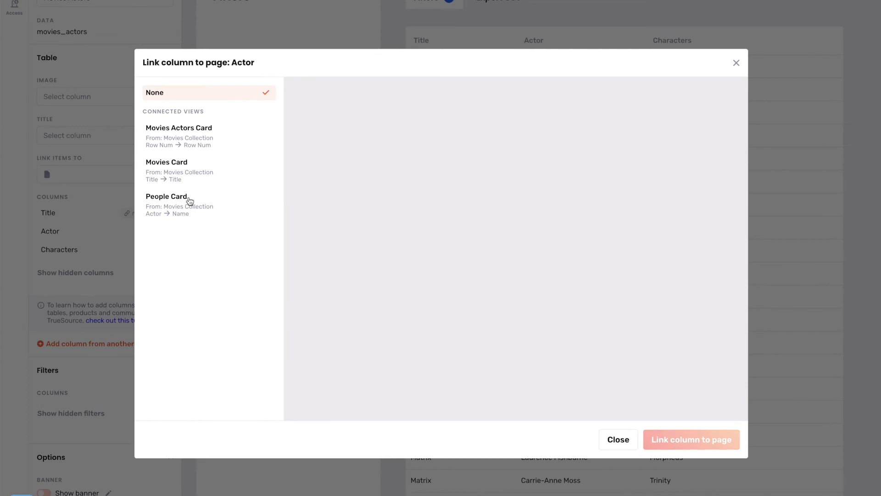
left_click(189, 201)
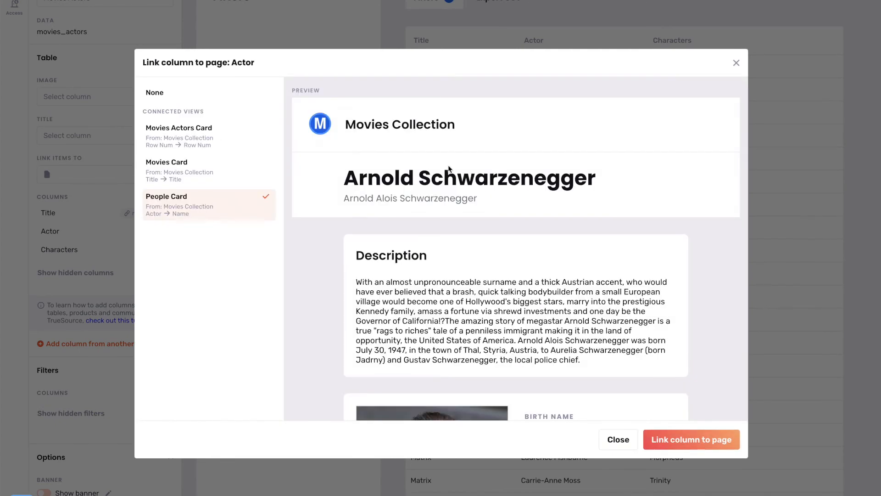
scroll(497, 226, "down", 3)
left_click(709, 445)
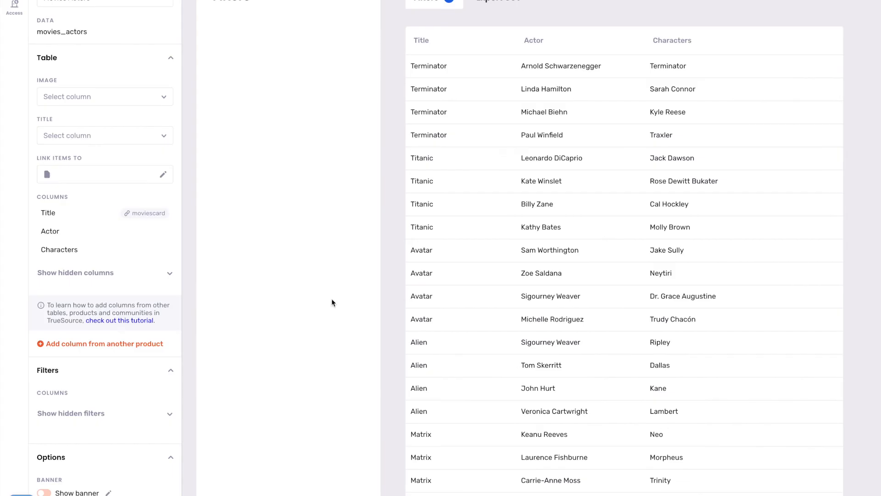
scroll(218, 219, "up", 1)
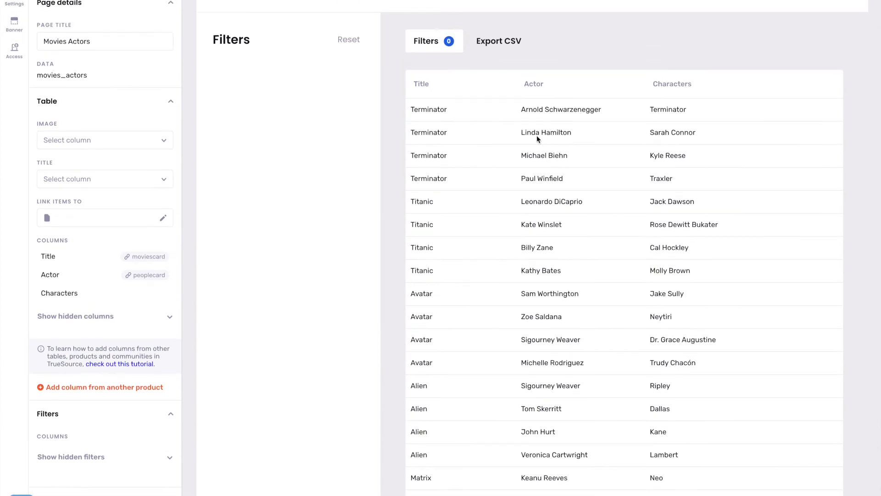
Step: Switch to the Movies Directors page and go to its table settings
scroll(536, 135, "up", 2)
left_click(138, 36)
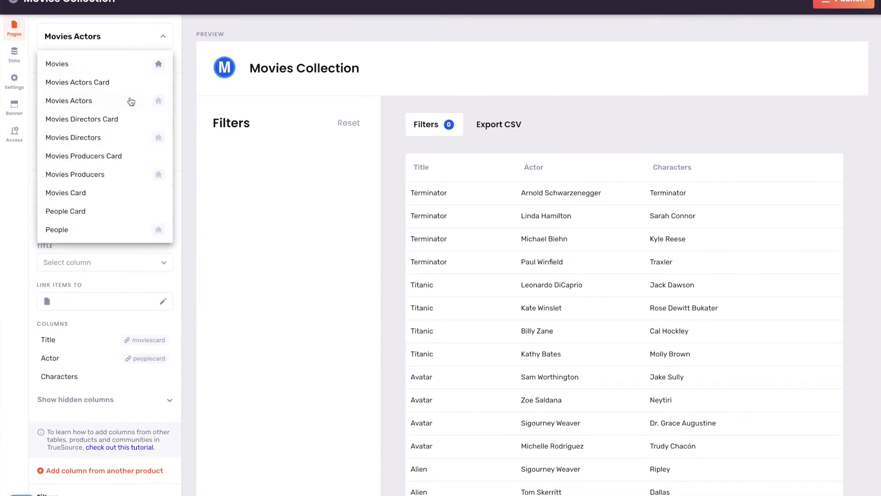
left_click(115, 140)
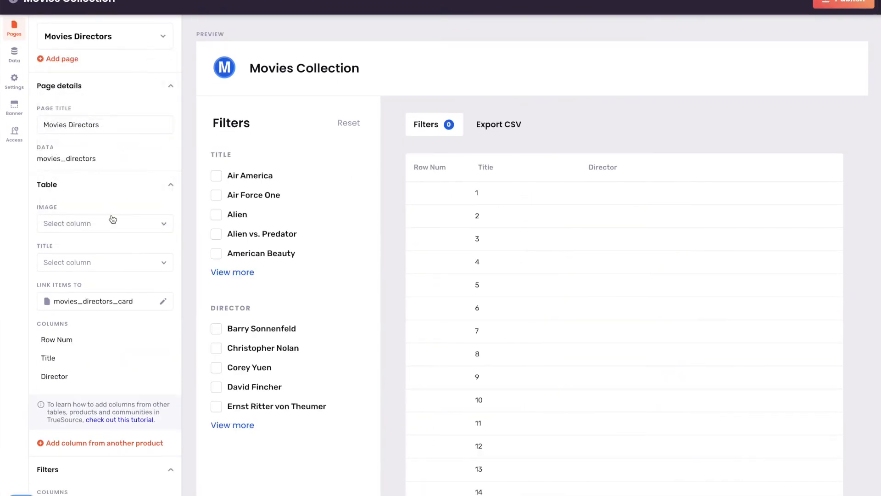
scroll(138, 267, "down", 1)
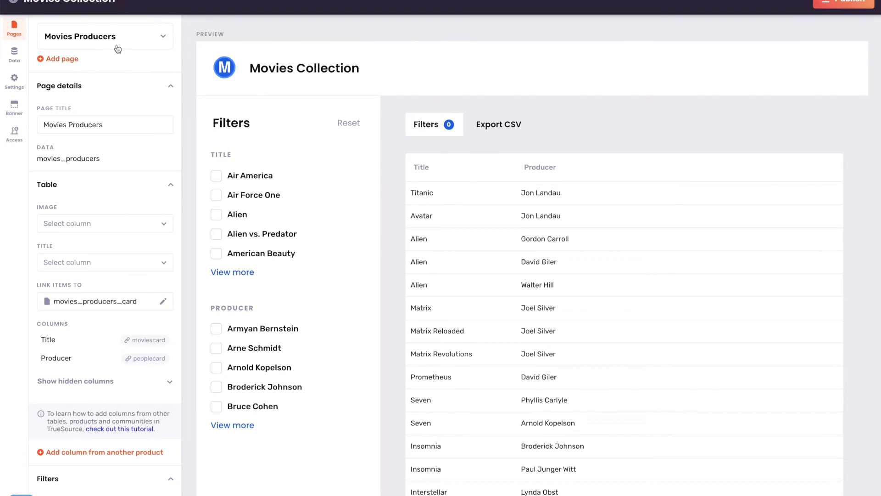
Step: Look over the project settings and upload IMG_6261.jpeg from the Movies folder as the product's banner image
left_click(18, 81)
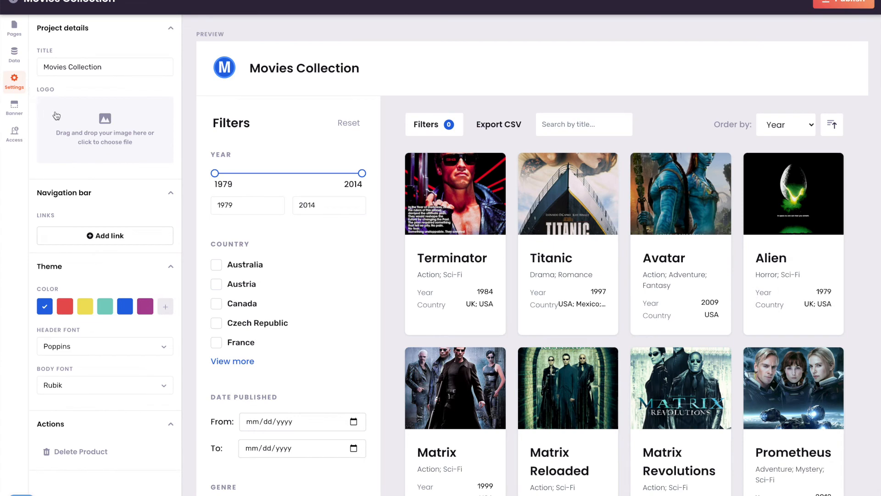
scroll(57, 116, "down", 1)
scroll(57, 116, "up", 1)
left_click(13, 111)
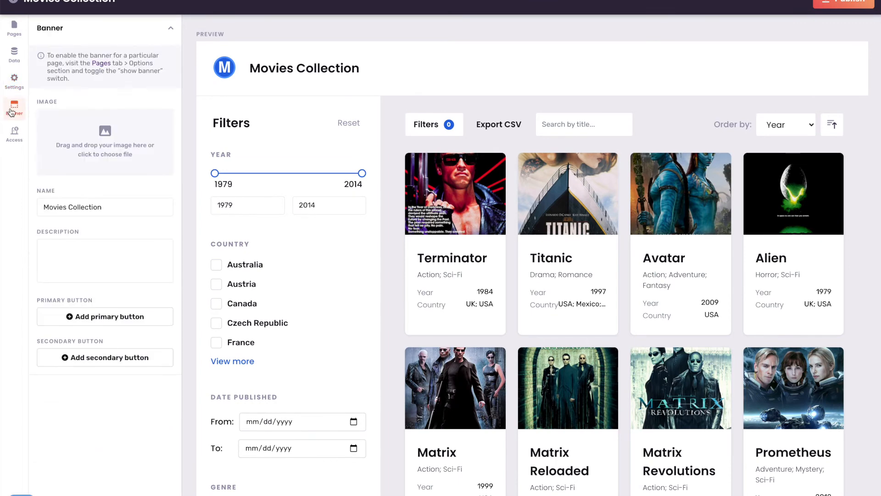
left_click(116, 146)
left_click(437, 132)
left_click(441, 137)
left_click(535, 174)
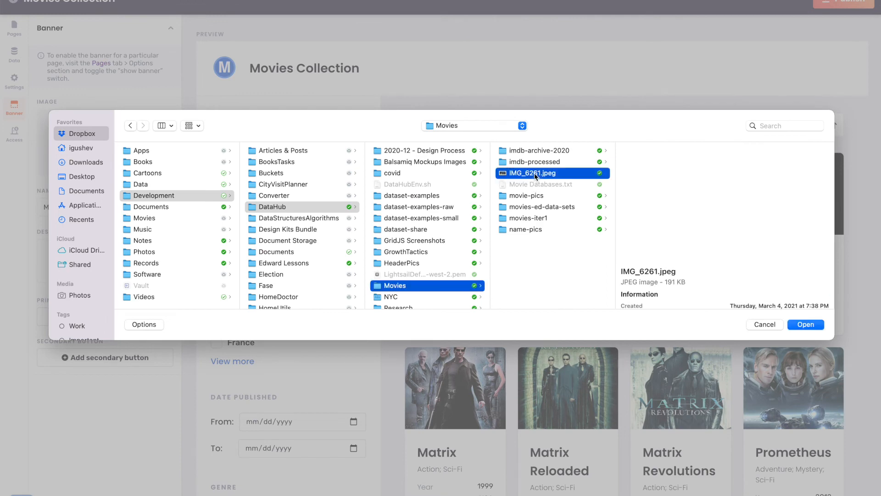
left_click(795, 326)
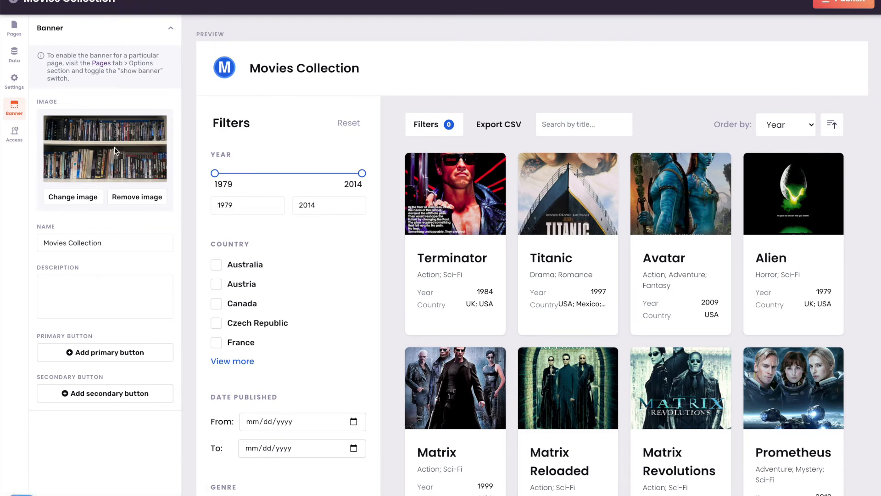
Step: Check the Movies page's options and enable the banner on the People page
left_click(13, 32)
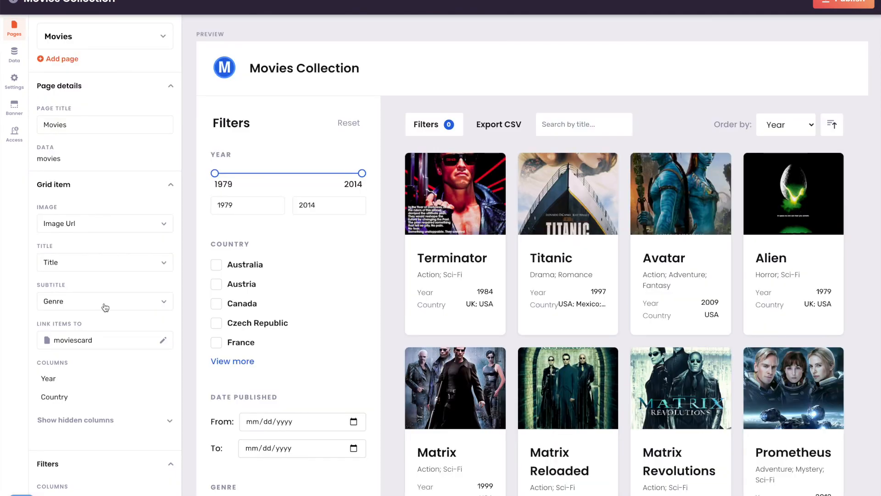
scroll(104, 302, "down", 5)
scroll(80, 405, "down", 10)
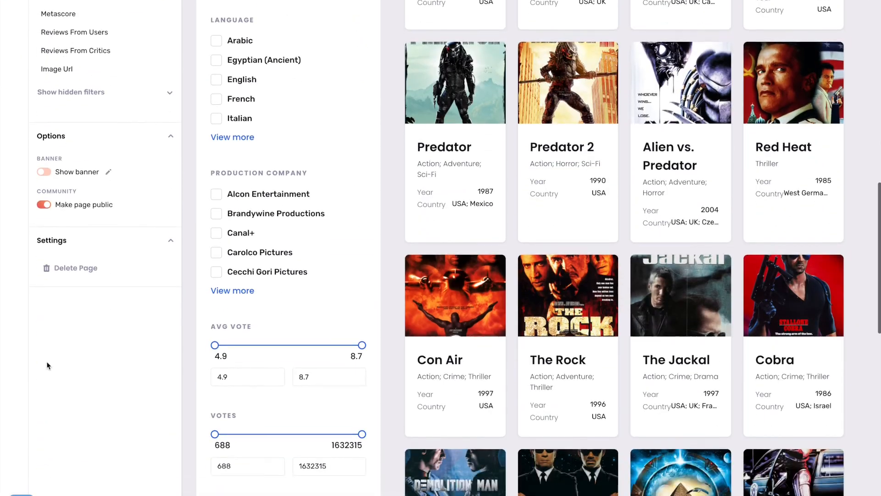
scroll(109, 223, "up", 15)
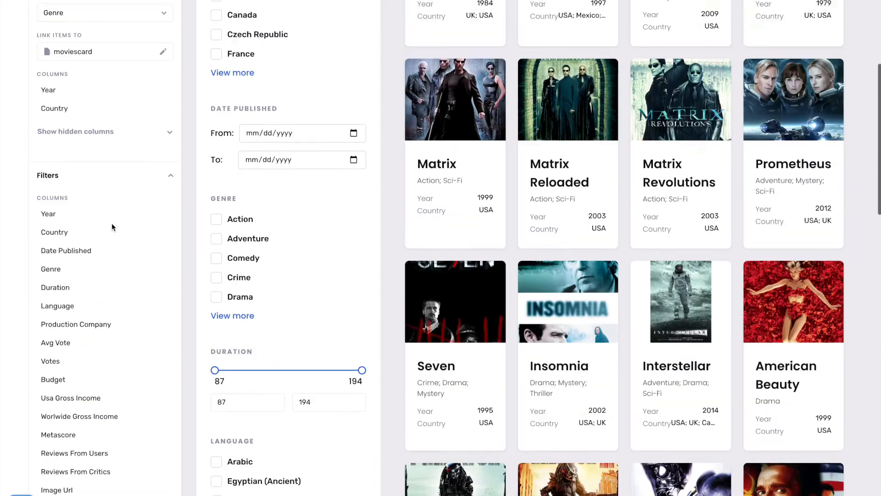
left_click(120, 37)
left_click(80, 229)
scroll(81, 227, "down", 7)
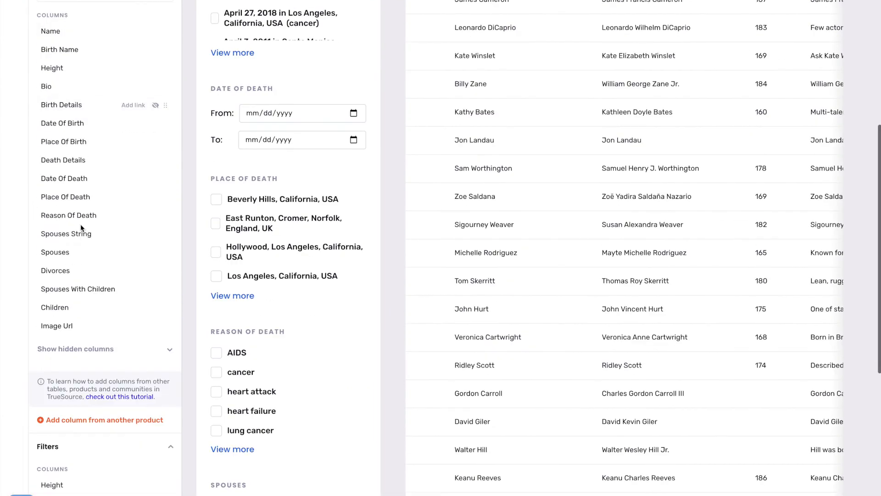
scroll(72, 307, "down", 6)
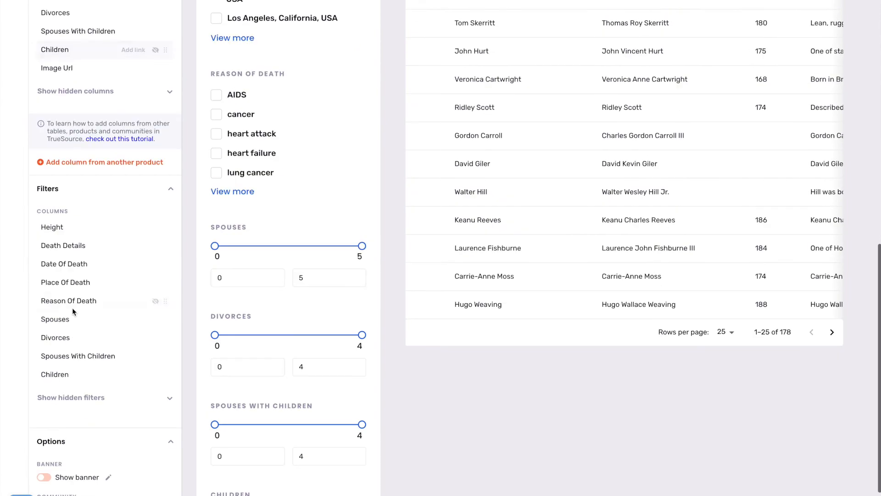
left_click(44, 477)
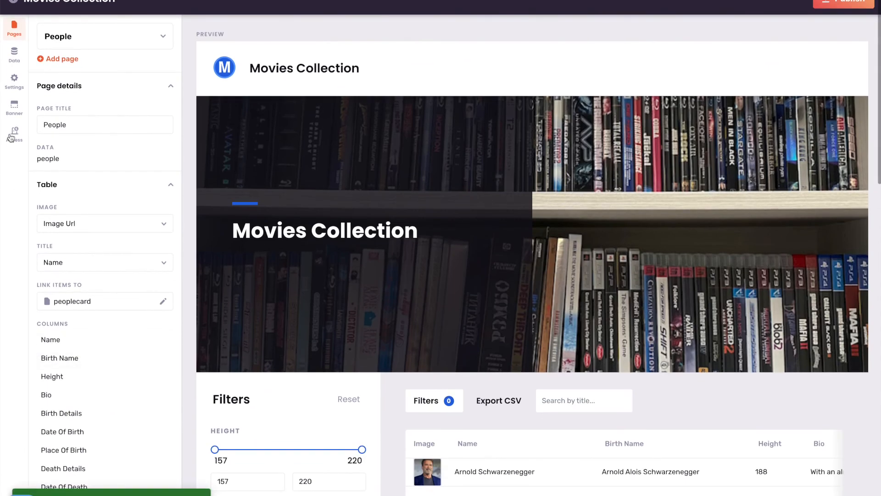
Step: Add a navigation bar link to the Movies page in the project settings
left_click(15, 112)
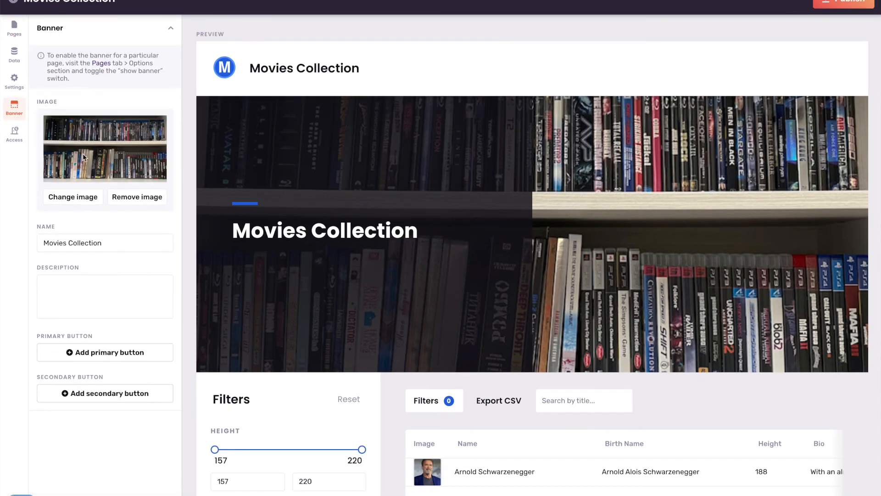
left_click(18, 89)
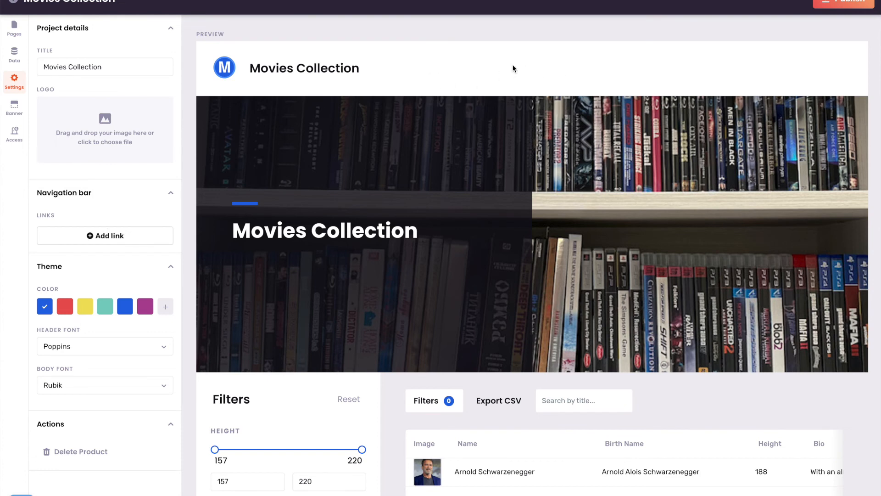
left_click(117, 238)
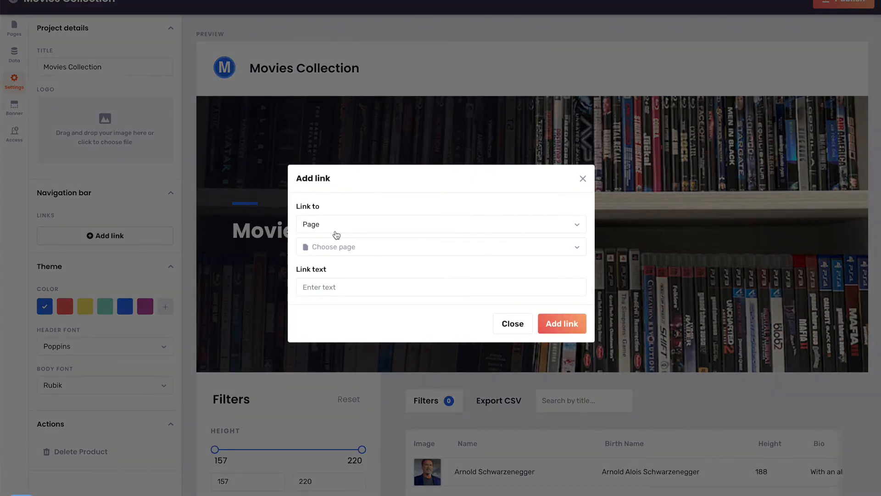
left_click(356, 247)
left_click(363, 269)
left_click(564, 326)
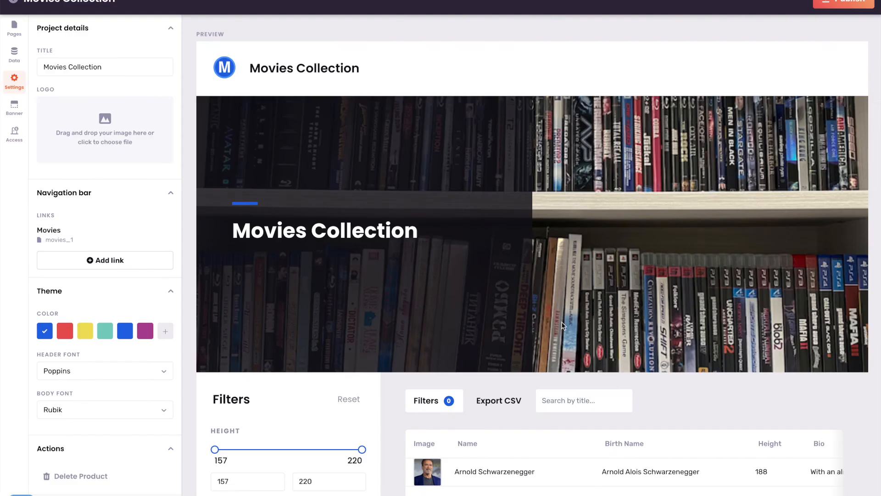
Step: Add a second navigation bar link that leads to the People page
left_click(116, 260)
left_click(356, 227)
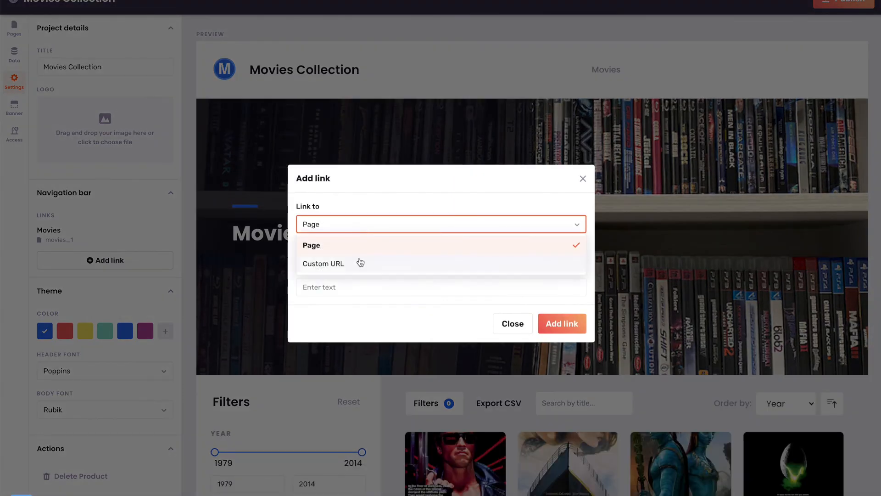
left_click(363, 250)
left_click(361, 248)
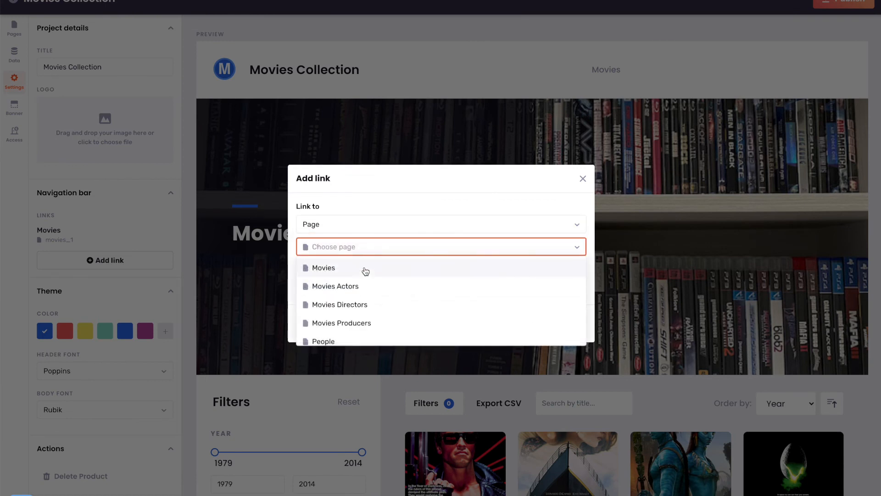
left_click(345, 337)
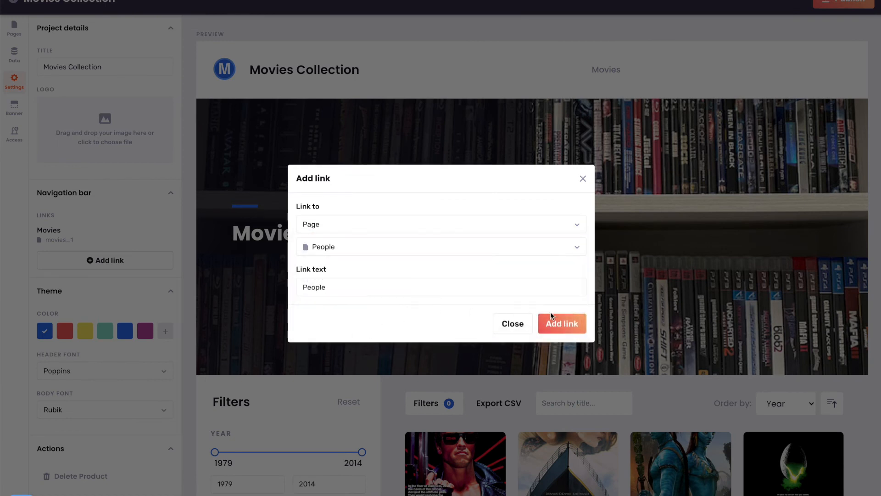
left_click(561, 324)
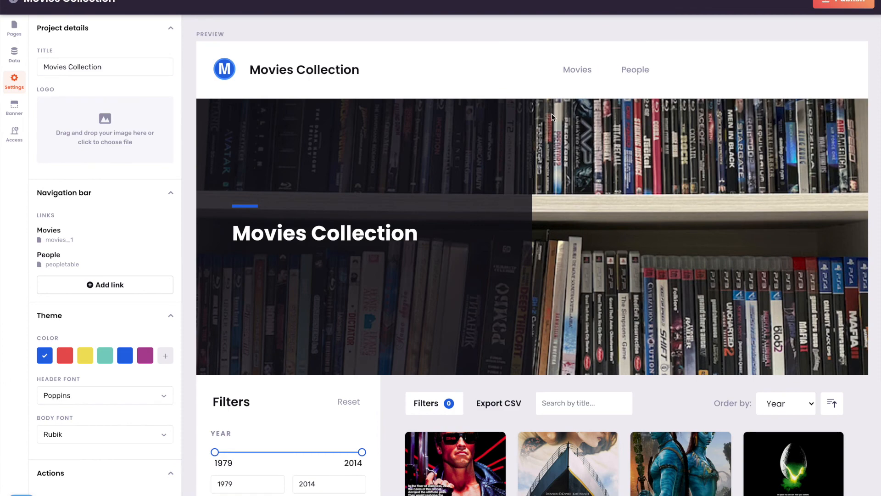
Step: Look over the preview, publish the Movies Collection product and open its live version
scroll(436, 128, "down", 5)
scroll(420, 127, "up", 5)
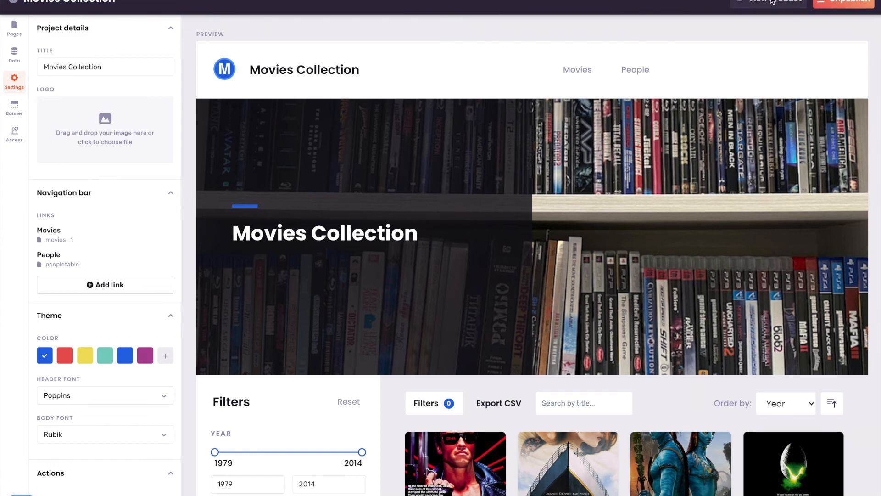
left_click(773, 2)
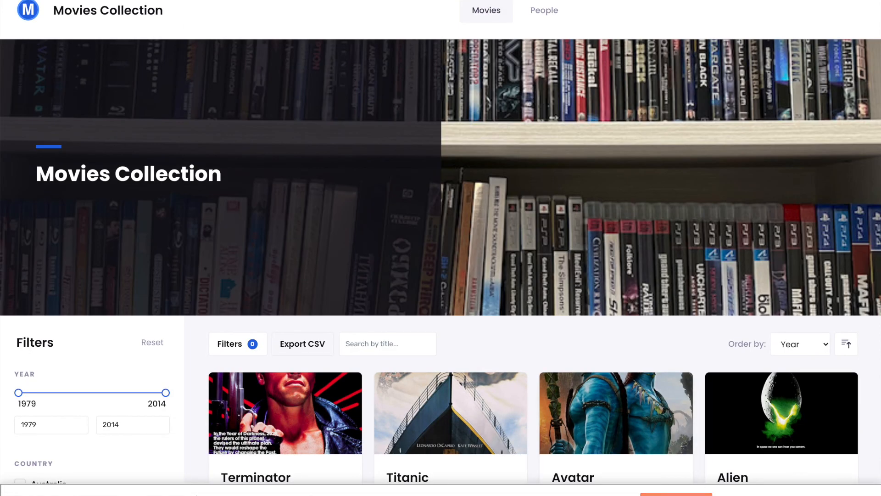
Step: Look through the published Movies page, including its banner, filters and movie cards
scroll(494, 282, "down", 4)
scroll(493, 283, "down", 4)
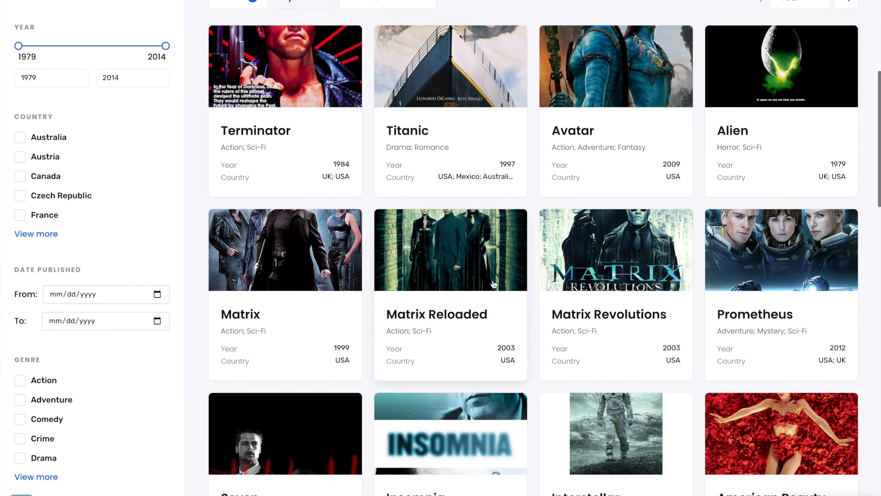
scroll(493, 284, "up", 5)
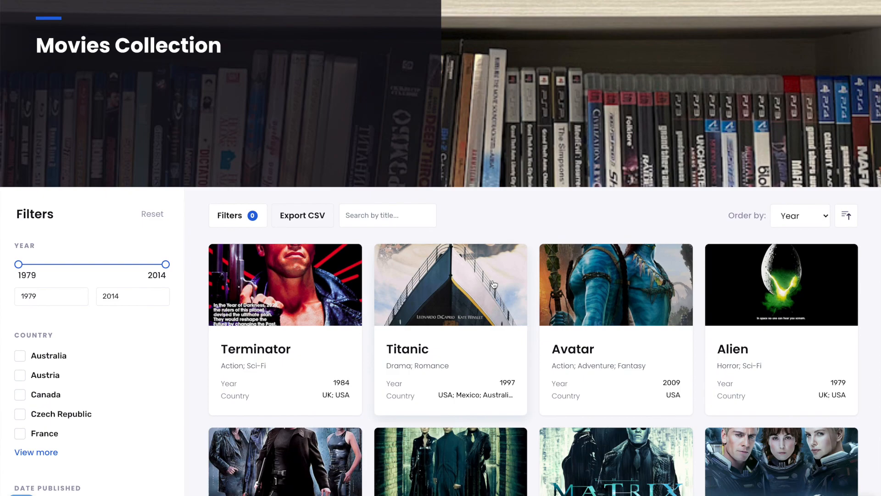
scroll(494, 285, "up", 3)
scroll(494, 282, "down", 4)
scroll(494, 282, "up", 4)
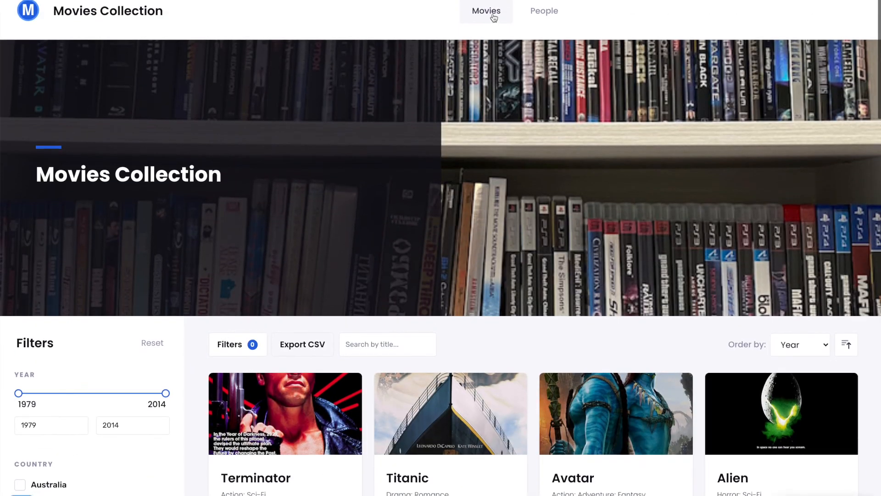
Step: Go to the published People page through its navigation link and look through the people table
left_click(543, 21)
scroll(502, 48, "down", 3)
scroll(502, 48, "down", 12)
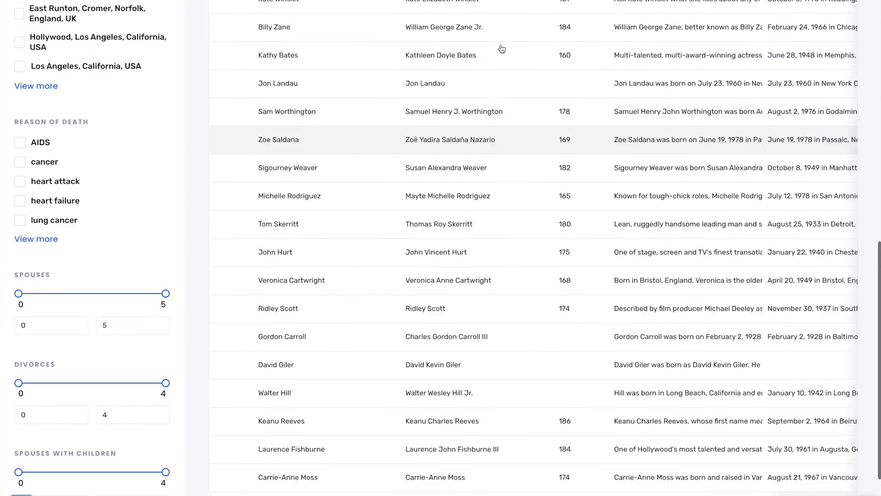
scroll(502, 48, "up", 15)
Step: Return to the Movies page, open the Terminator card and show all of its details
left_click(493, 14)
scroll(339, 136, "down", 5)
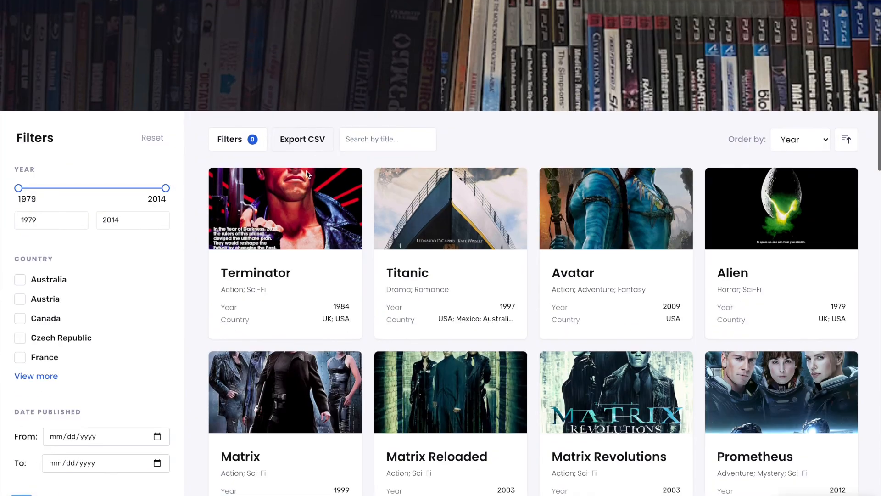
left_click(295, 210)
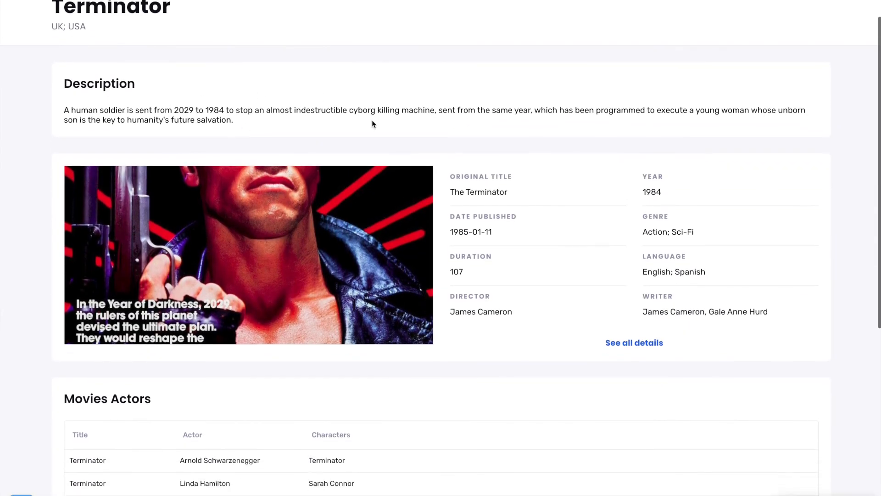
scroll(373, 123, "down", 4)
left_click(651, 255)
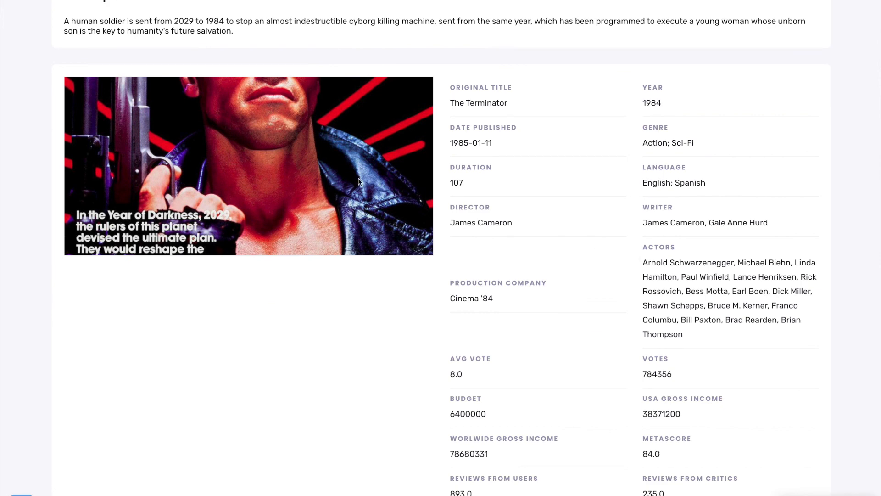
scroll(358, 181, "up", 3)
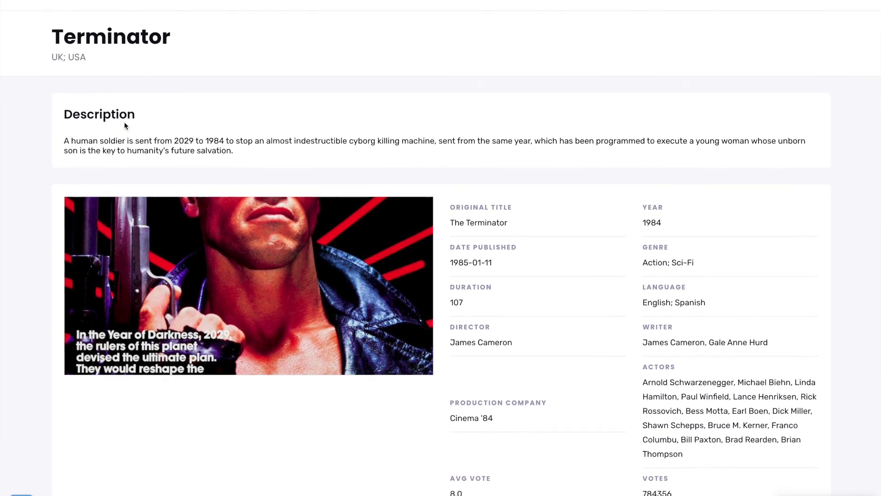
Step: Examine Terminator's remaining details and its linked actors, director and producers sections
scroll(124, 122, "down", 14)
scroll(124, 122, "up", 6)
scroll(124, 126, "down", 9)
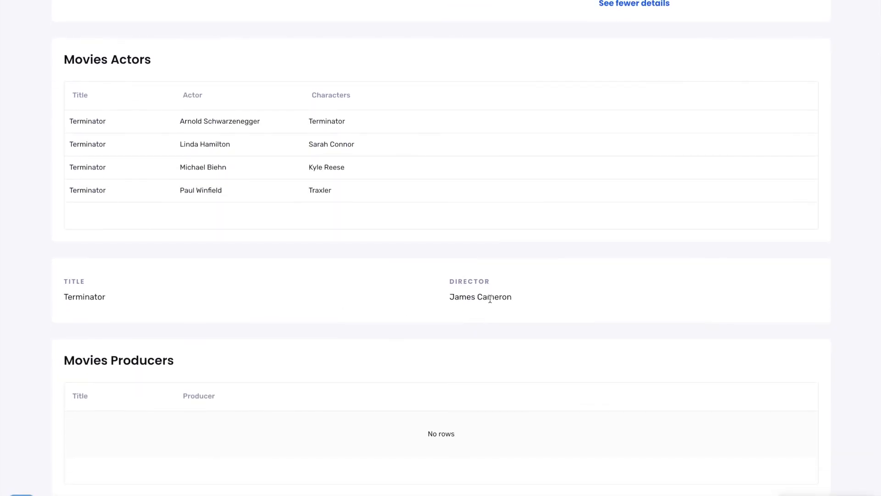
scroll(191, 315, "up", 1)
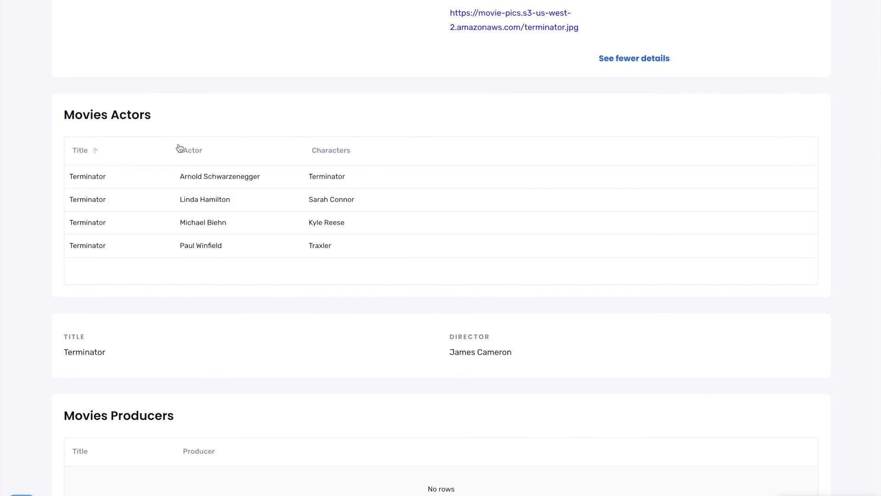
scroll(220, 165, "up", 1)
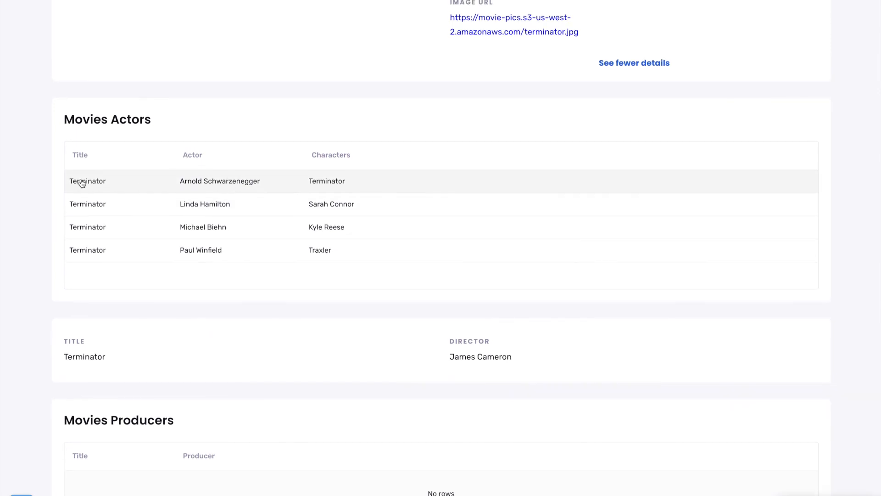
Step: Open Arnold Schwarzenegger's card from Terminator's Movies Actors table and examine his details and linked movies
left_click(212, 185)
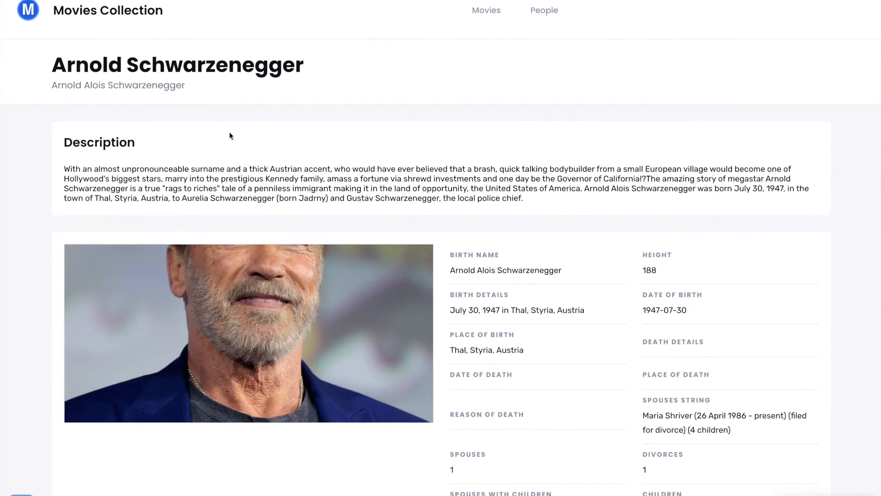
scroll(406, 133, "down", 10)
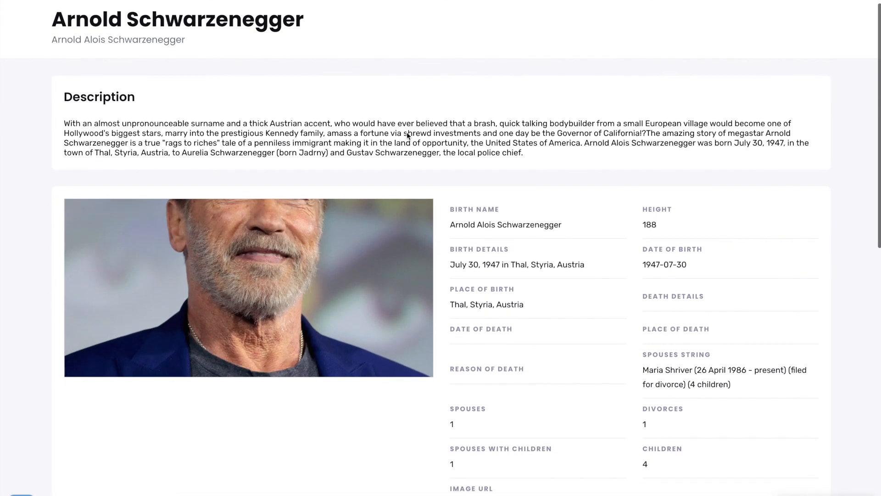
scroll(407, 136, "down", 1)
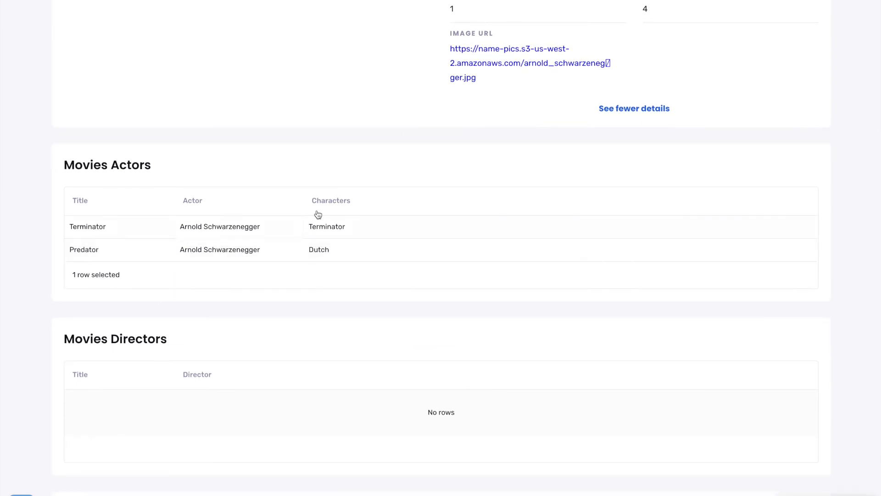
Step: Open the Predator card from the actor's linked movies and look over its details
left_click(82, 254)
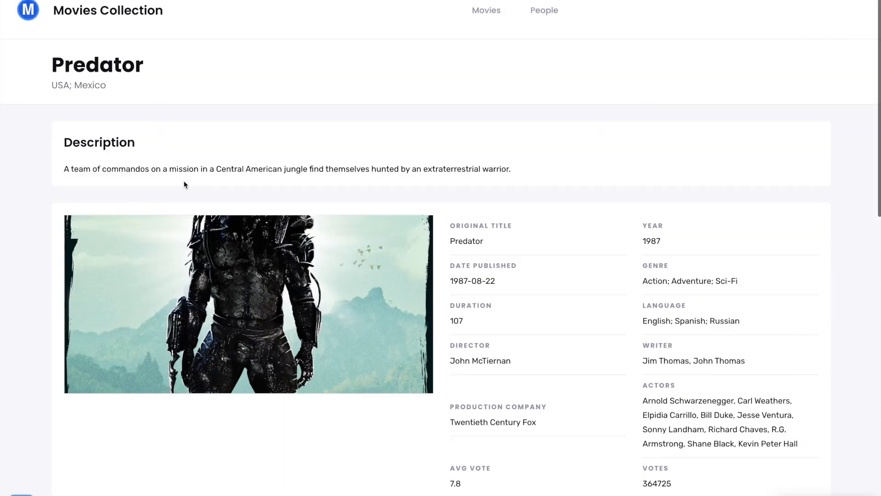
scroll(184, 181, "down", 5)
scroll(185, 183, "up", 4)
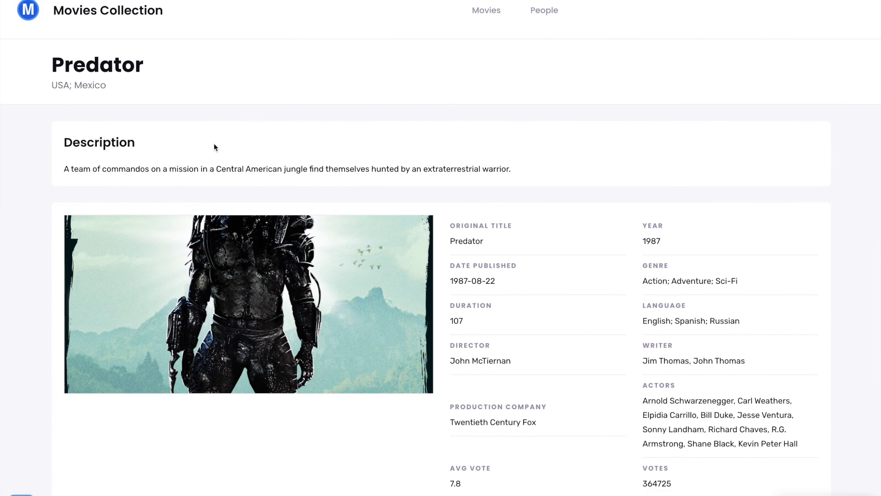
Step: Return to the Movies Collection home page and look over its movie cards
left_click(115, 17)
scroll(363, 148, "down", 5)
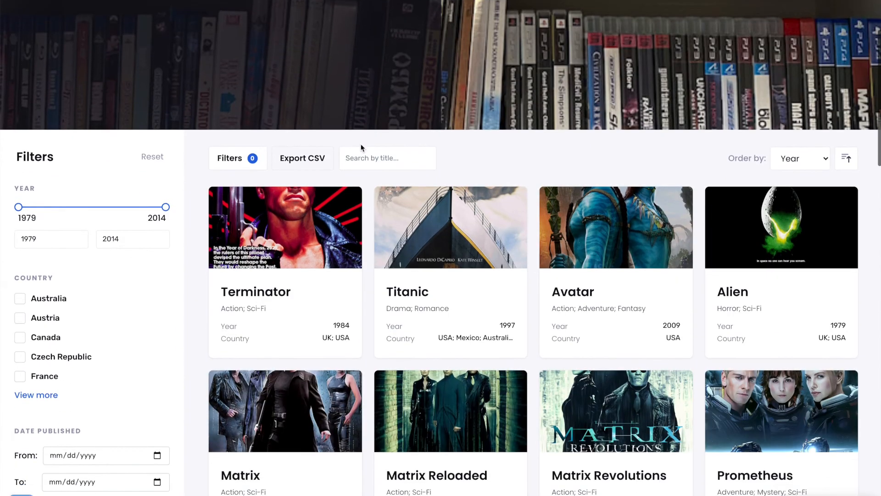
scroll(362, 148, "up", 5)
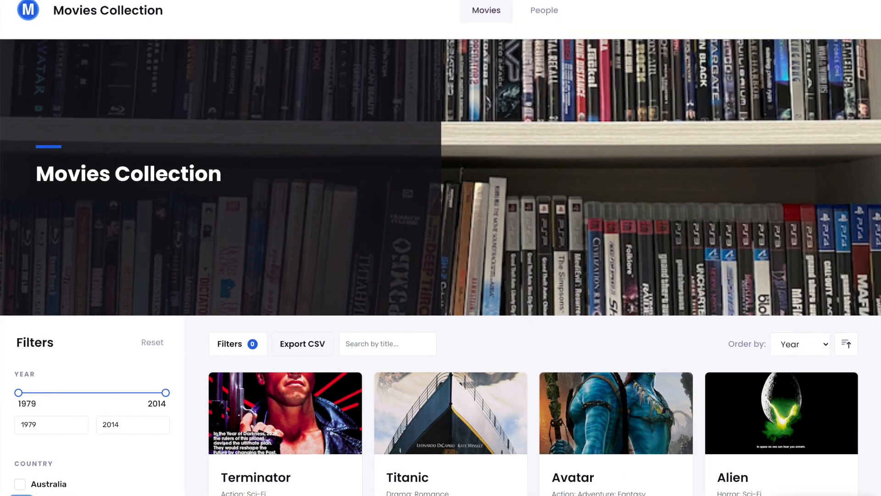